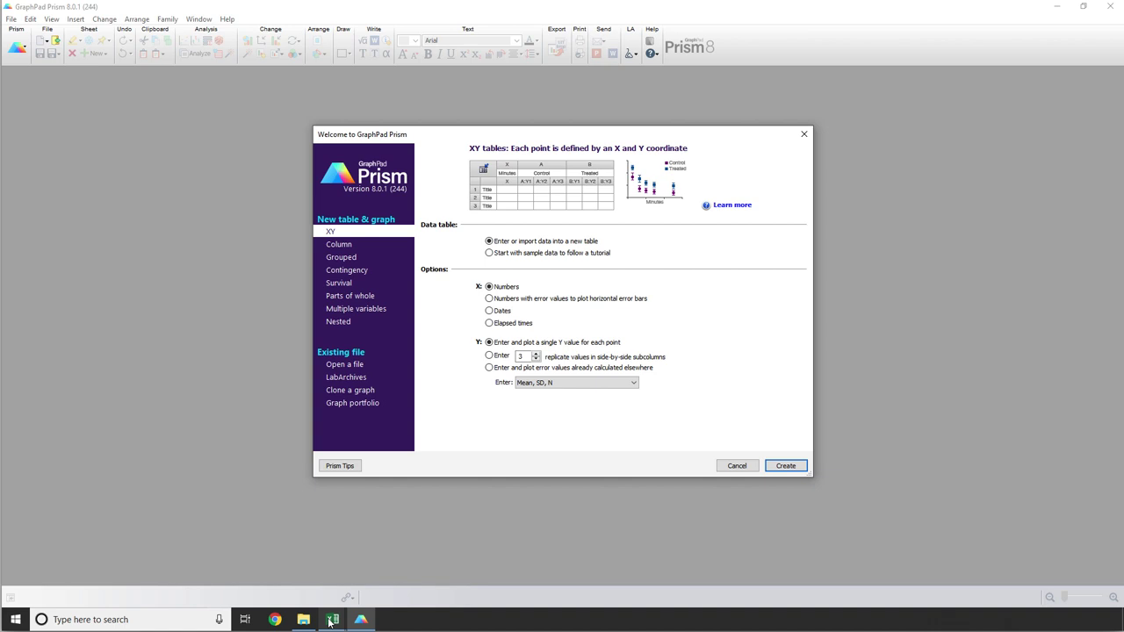
Step: Create a new empty XY data table in Prism
mouse_move(330, 622)
click(301, 593)
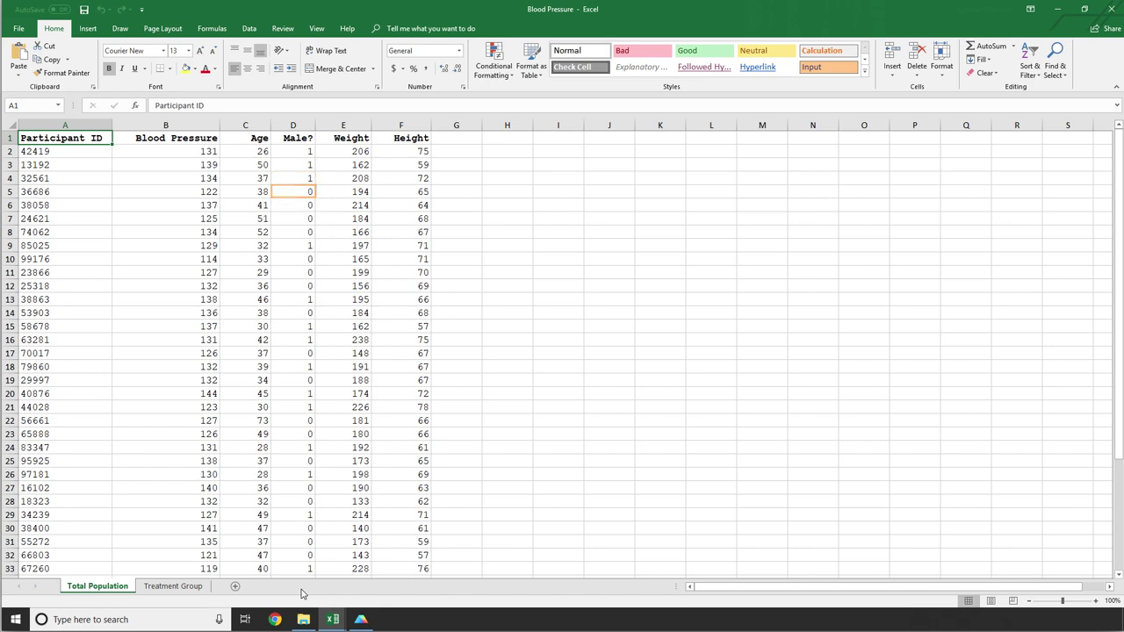
click(360, 620)
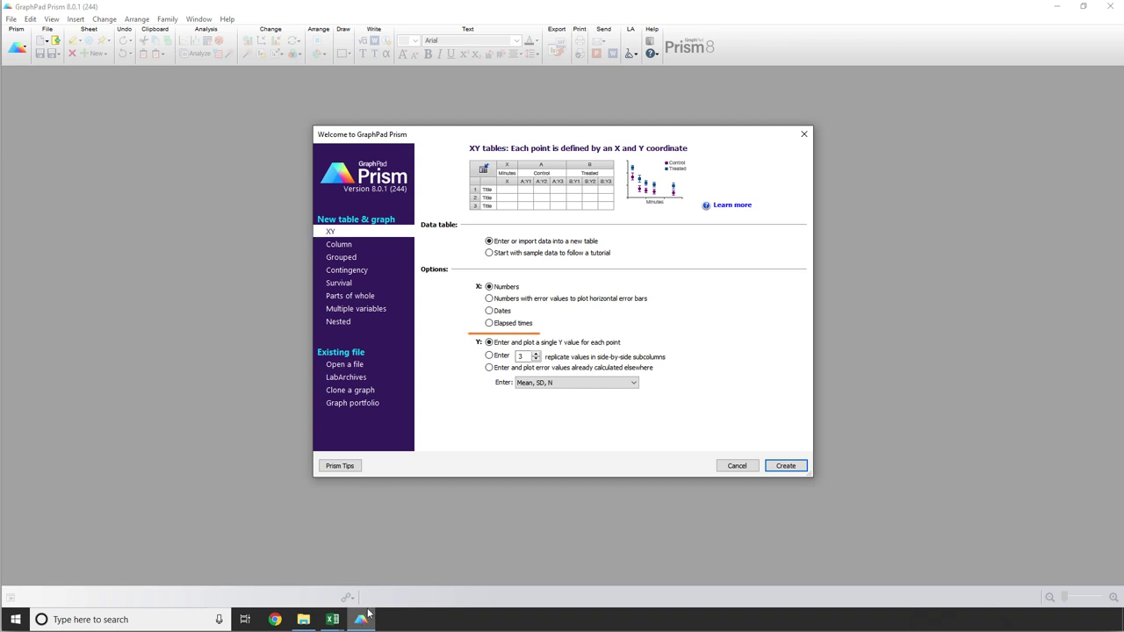
click(785, 466)
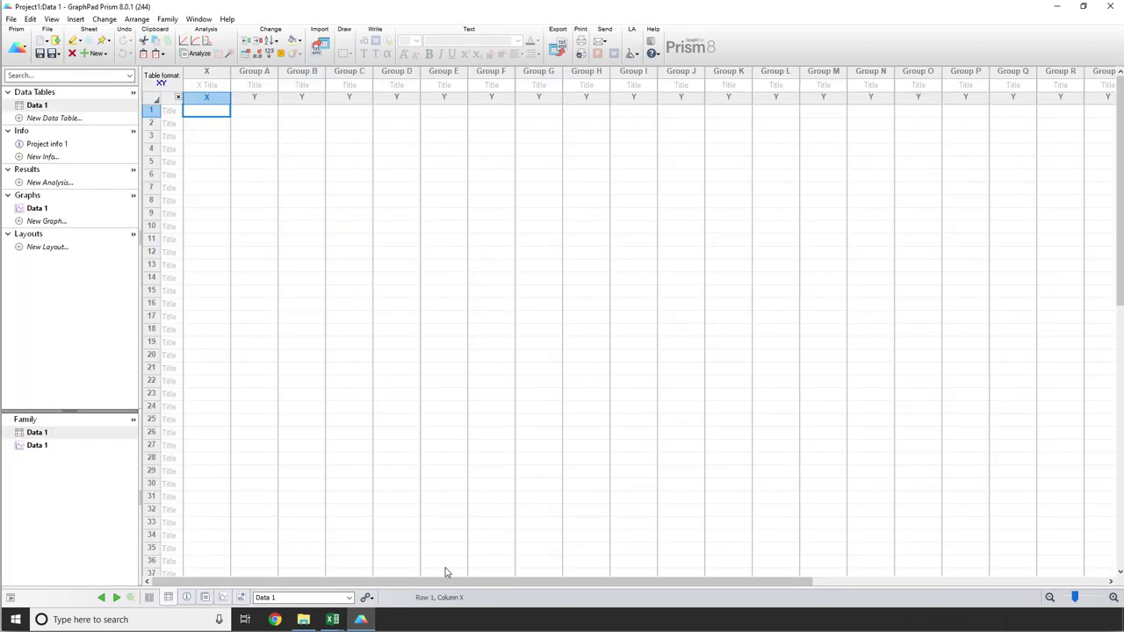
Step: Copy the Weight and Height columns (E:F) from the Blood Pressure workbook
mouse_move(331, 619)
click(394, 575)
drag(343, 125, 401, 125)
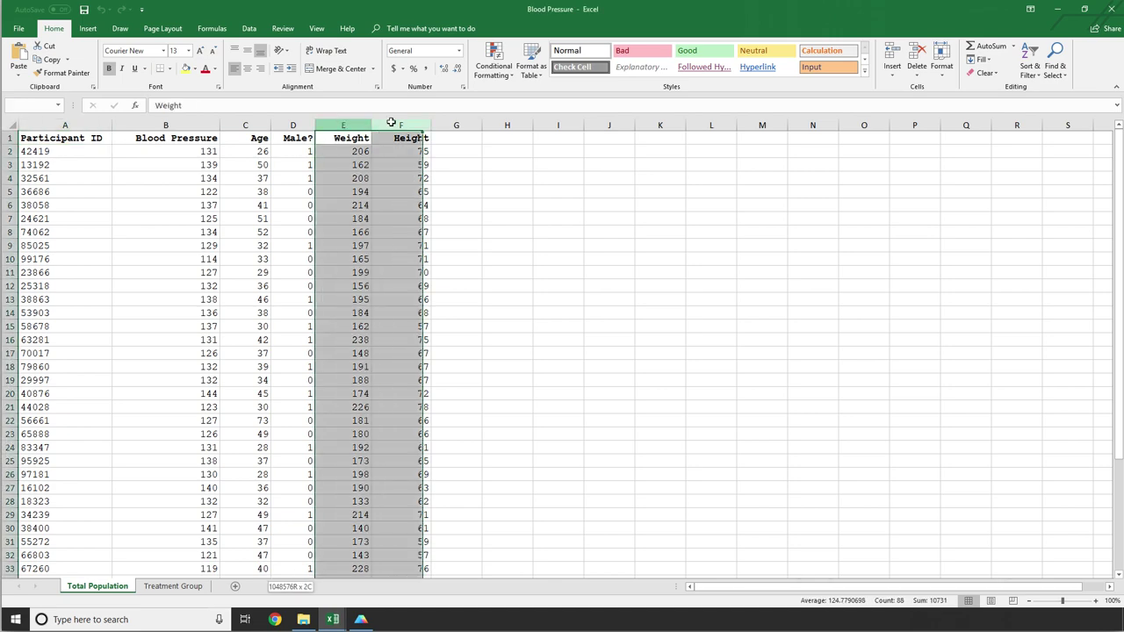
key(ctrl+c)
Step: Paste Weight and Height into Data 1 and accept the XY points-only scatter graph
click(360, 619)
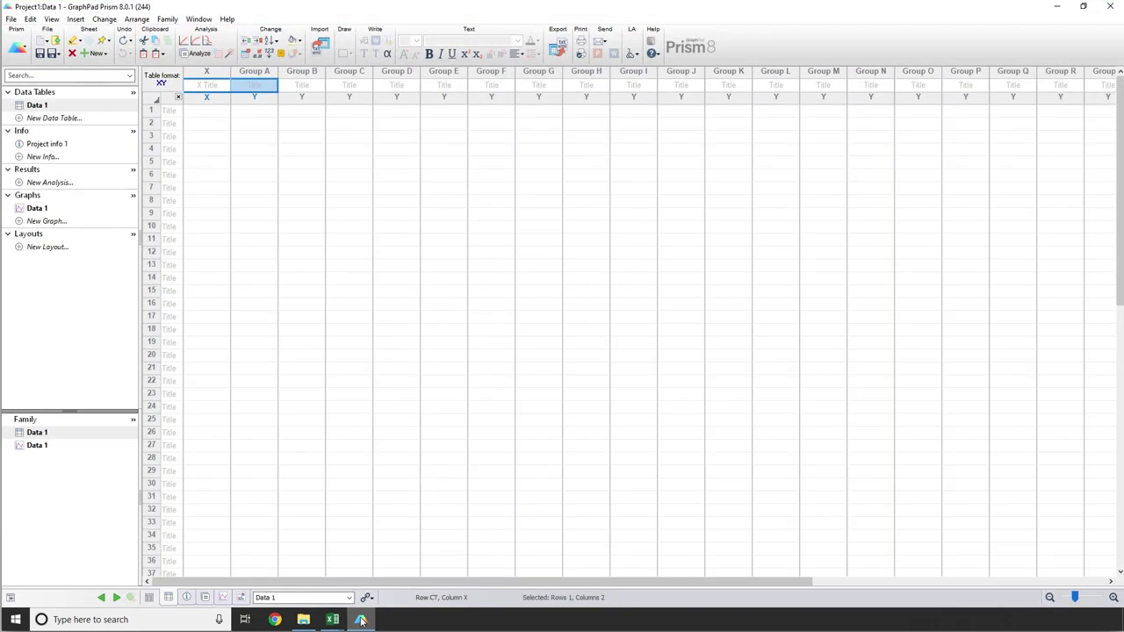
right_click(198, 91)
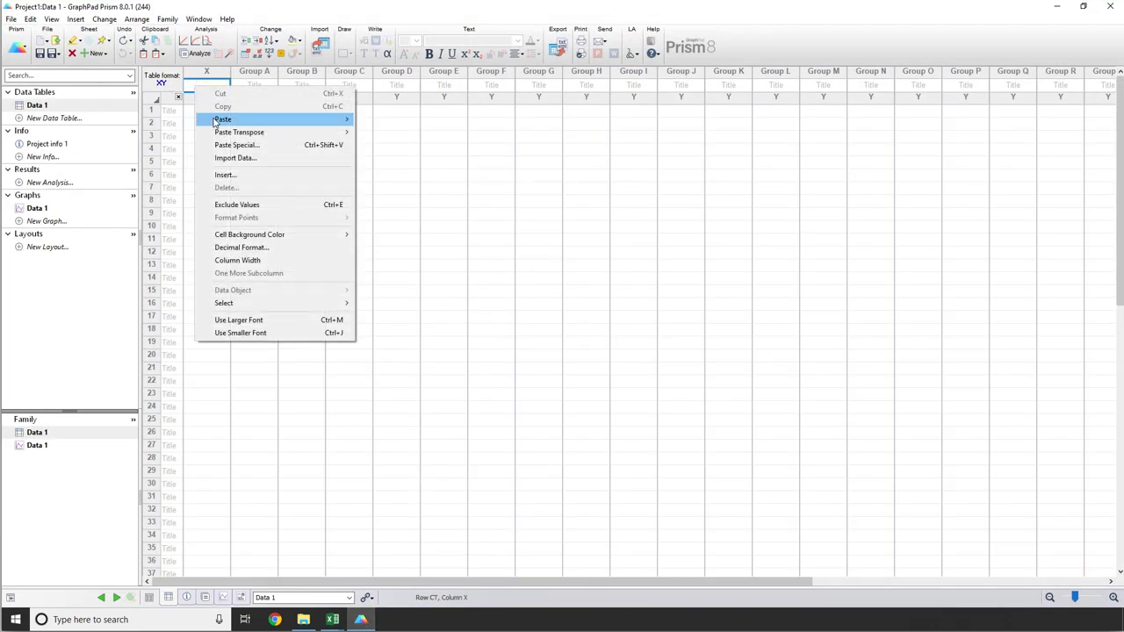
mouse_move(216, 120)
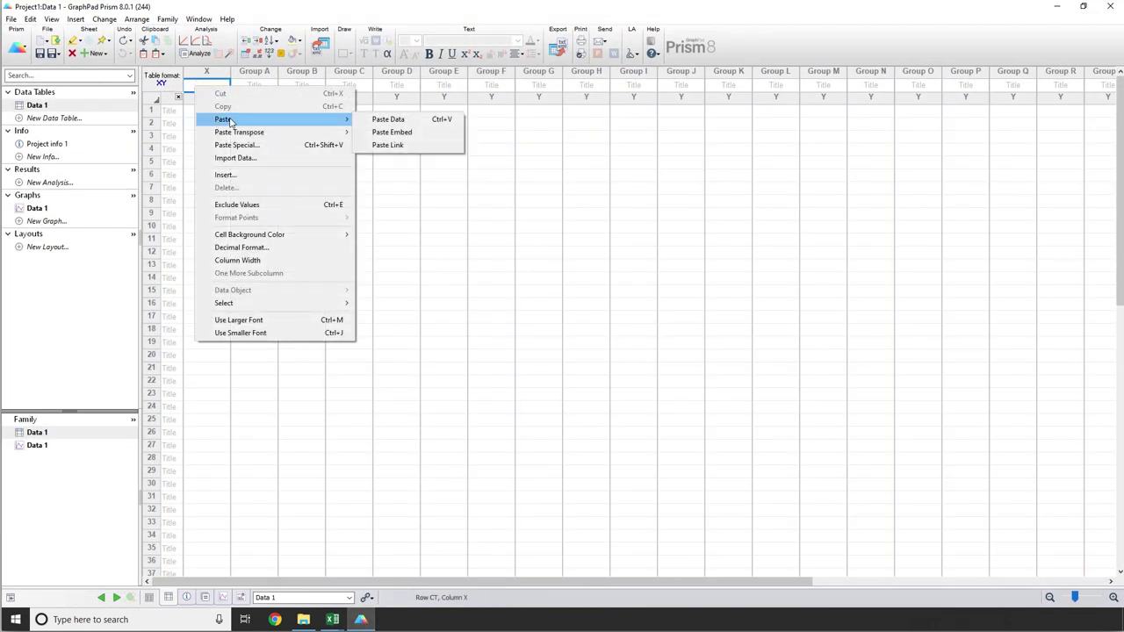
click(384, 119)
click(37, 449)
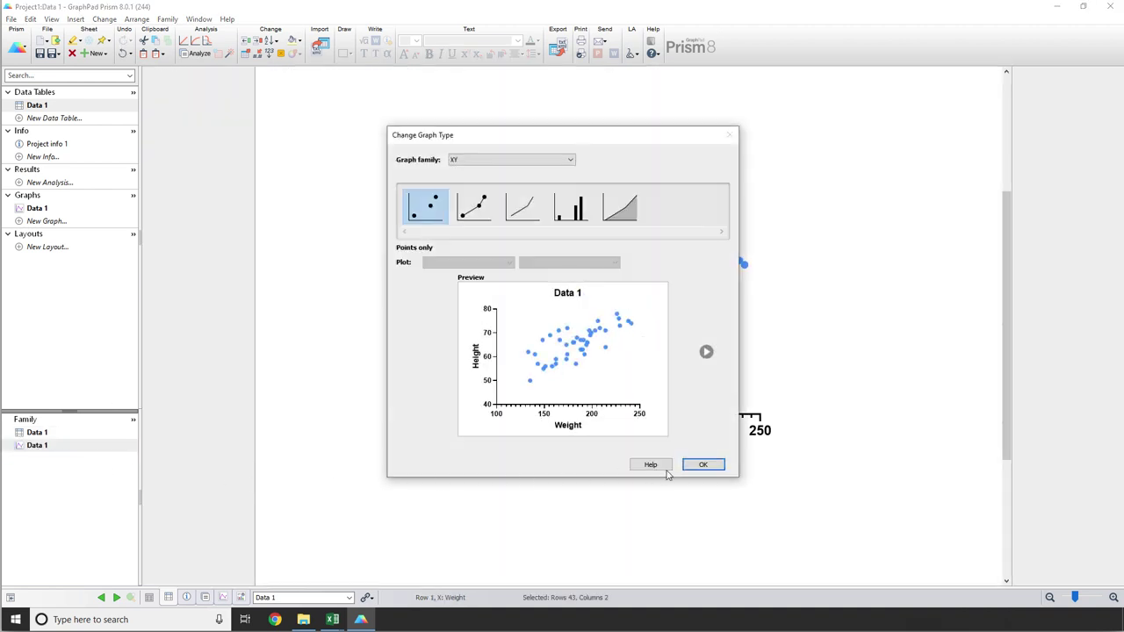
click(699, 466)
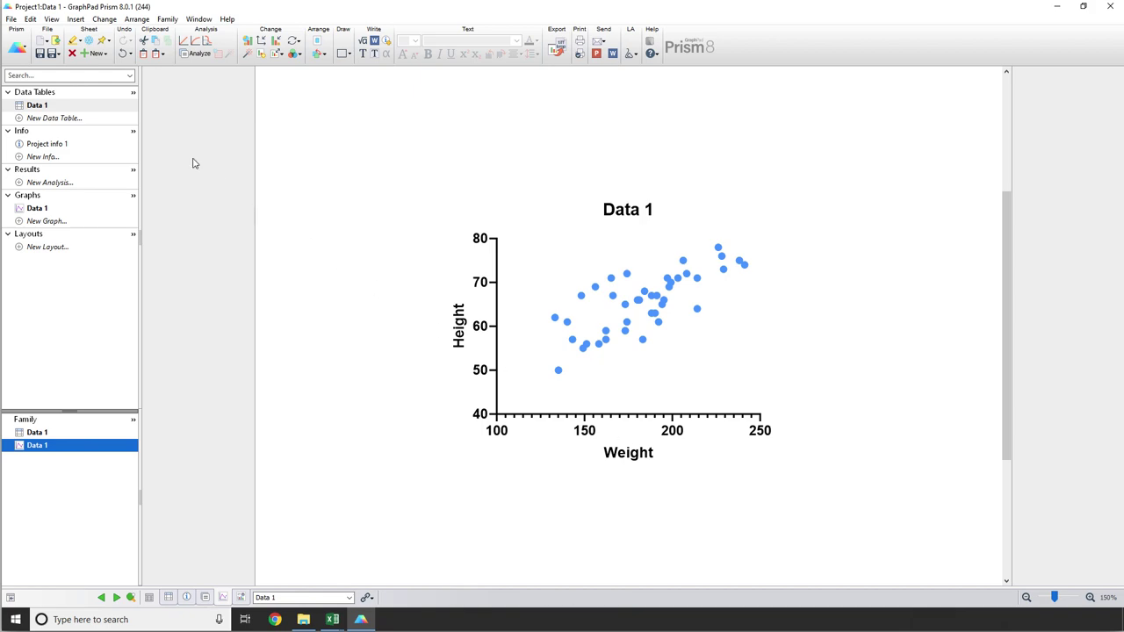
Step: Transform Data 1 by interchanging X and Y, leaving X values untransformed, with a new graph
click(112, 107)
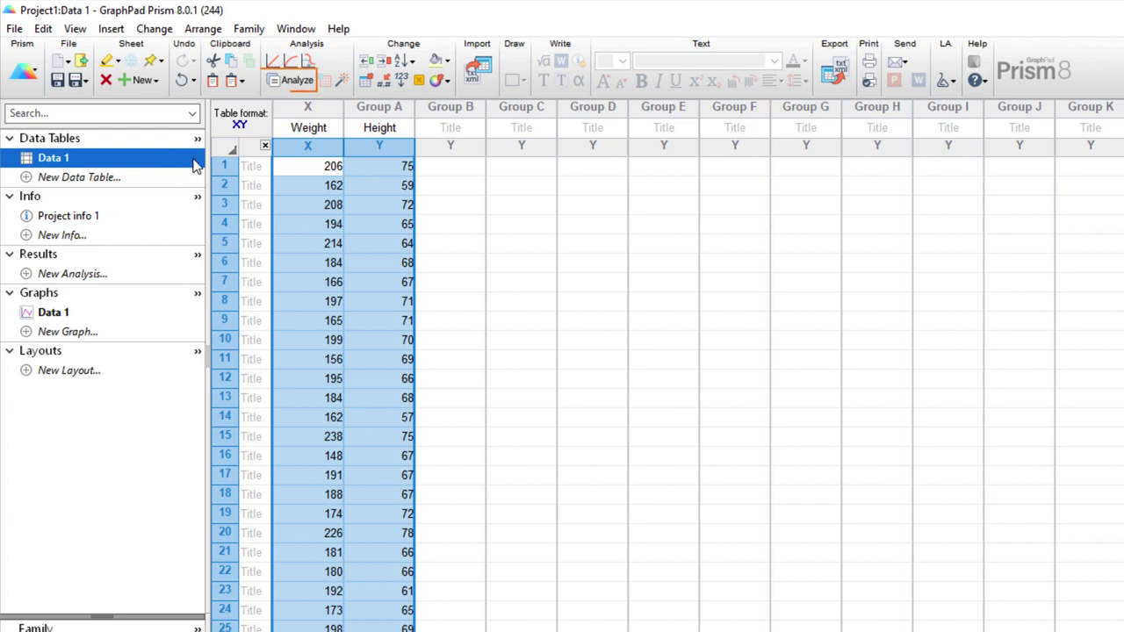
click(289, 80)
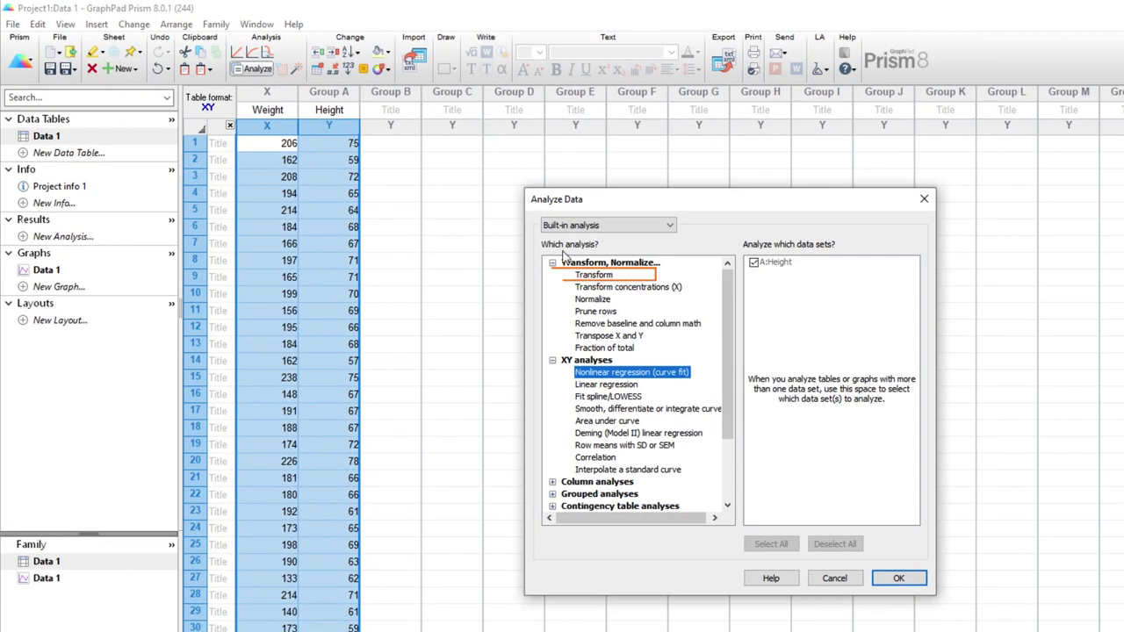
click(596, 275)
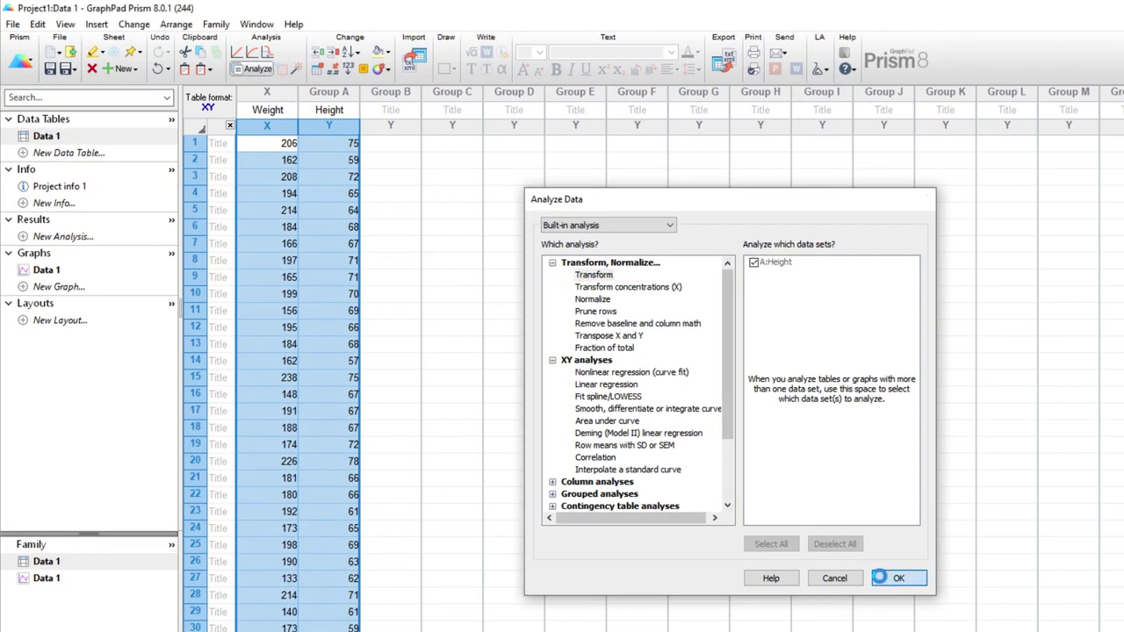
click(894, 578)
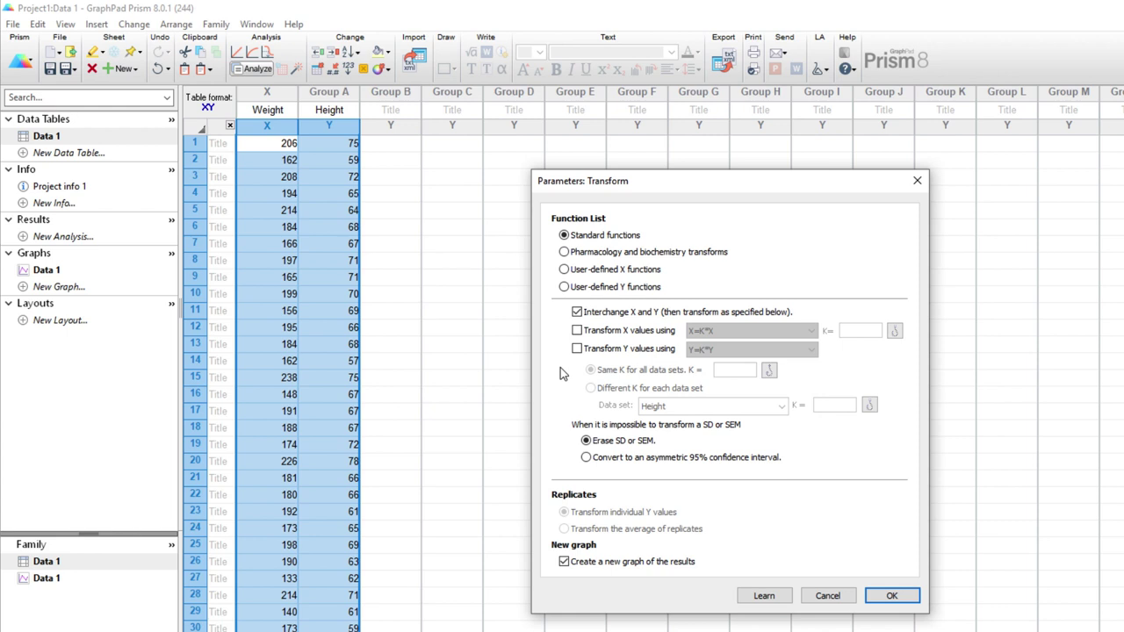
click(657, 330)
click(723, 332)
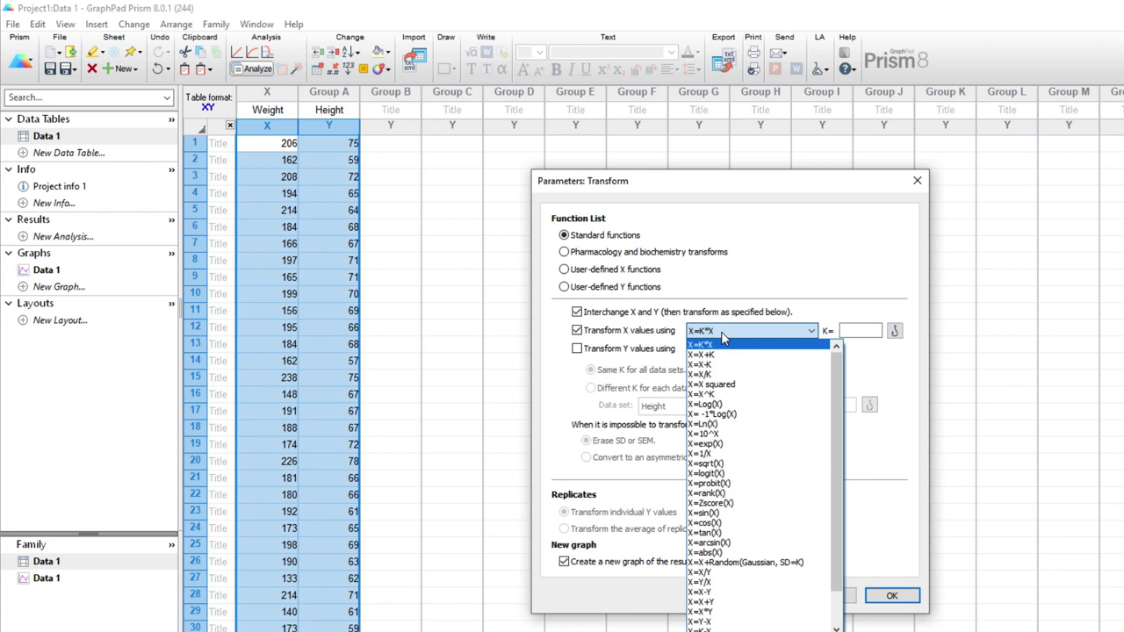
click(723, 339)
click(660, 332)
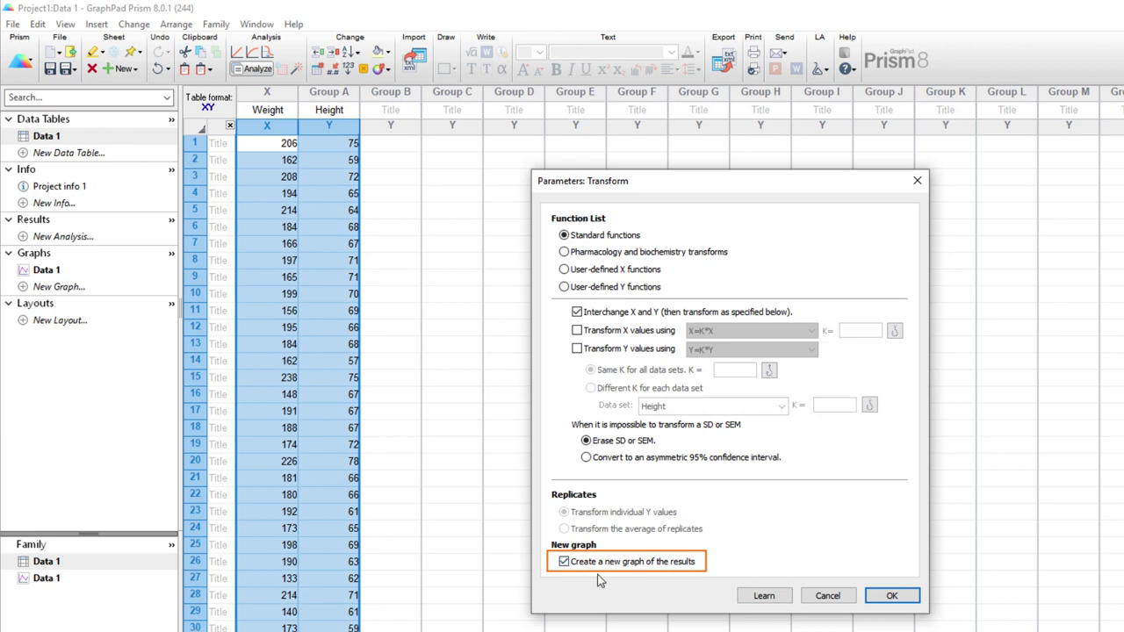
click(891, 595)
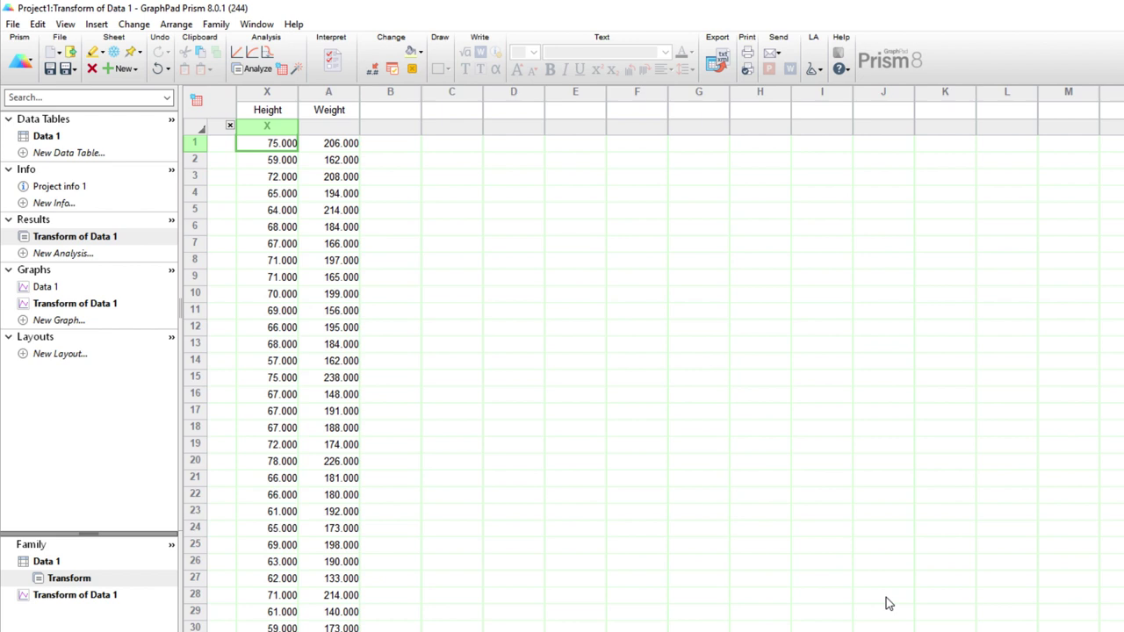
Step: View the Transform of Data 1 graph, then go back to the Data 1 graph
click(95, 305)
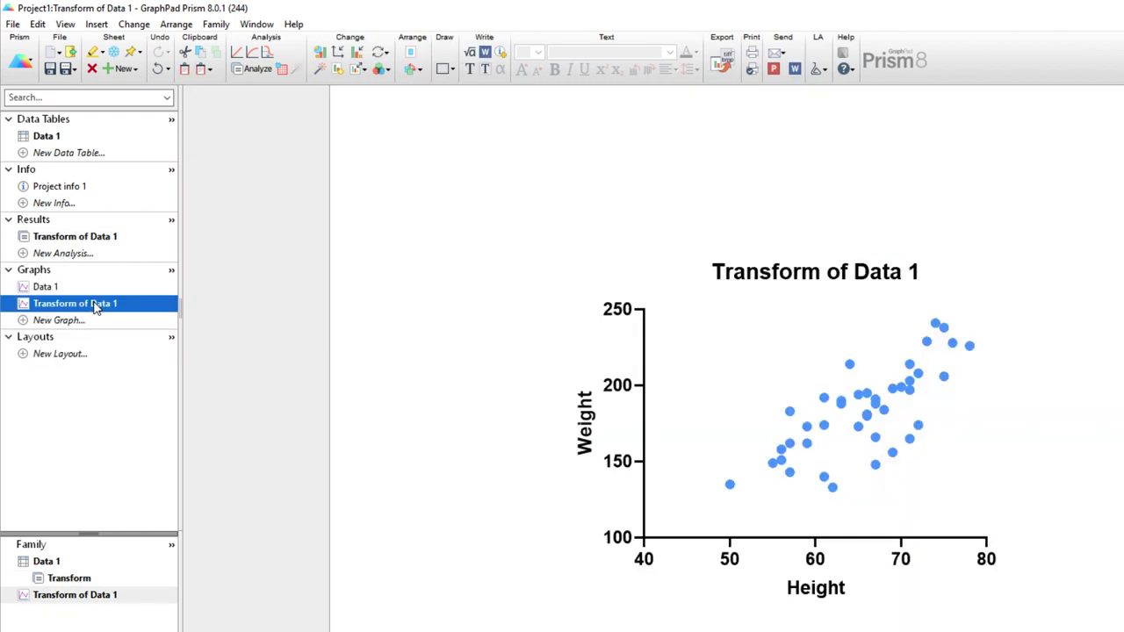
click(97, 290)
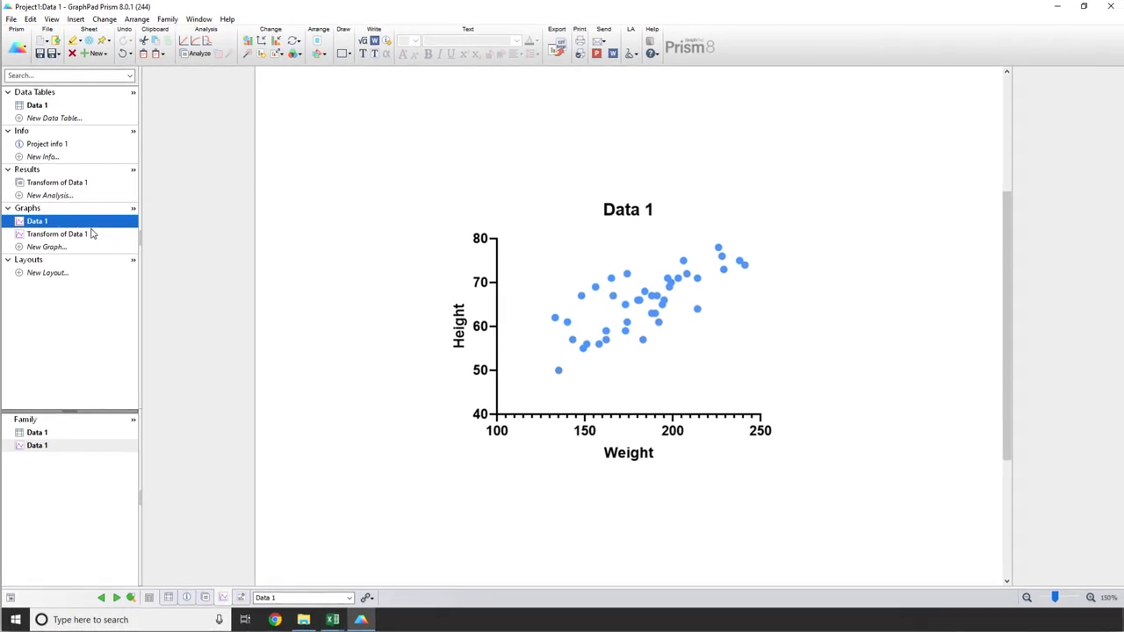
Step: Copy the Control, Drug 1 and Drug 2 table (A1:J3) from Excel's Treatment Group sheet
click(332, 620)
click(322, 596)
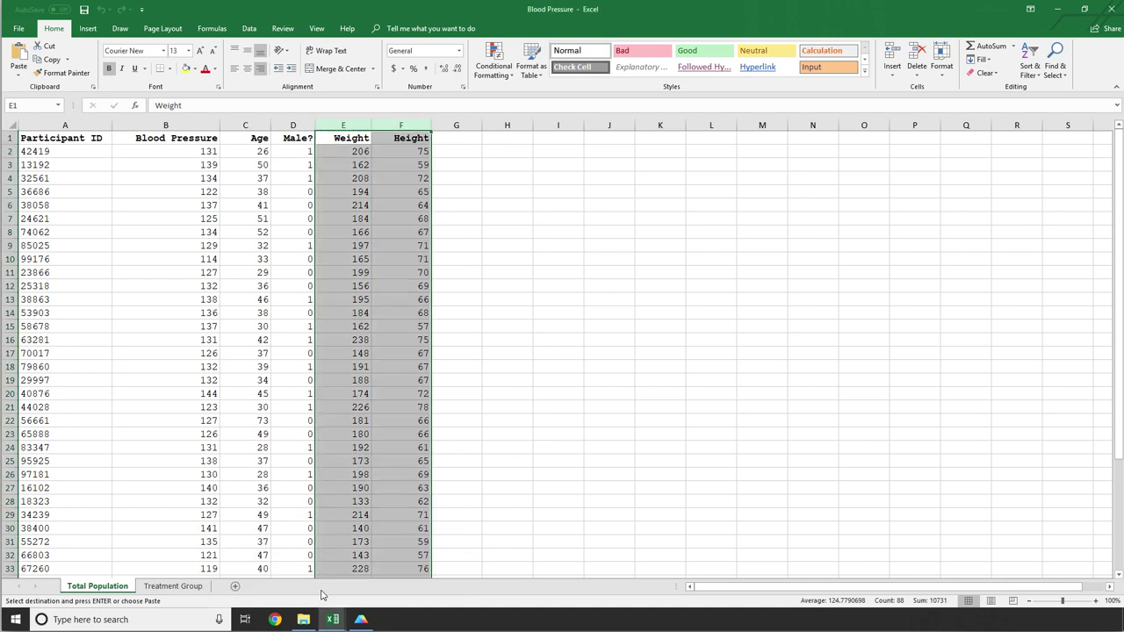
click(195, 588)
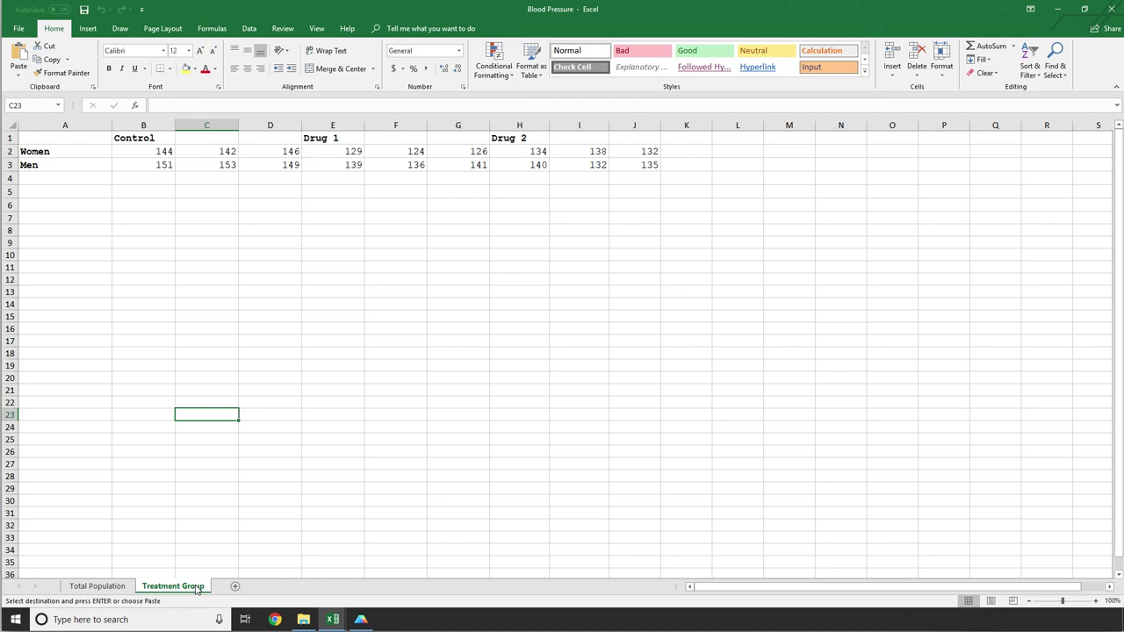
drag(29, 135, 650, 165)
right_click(658, 180)
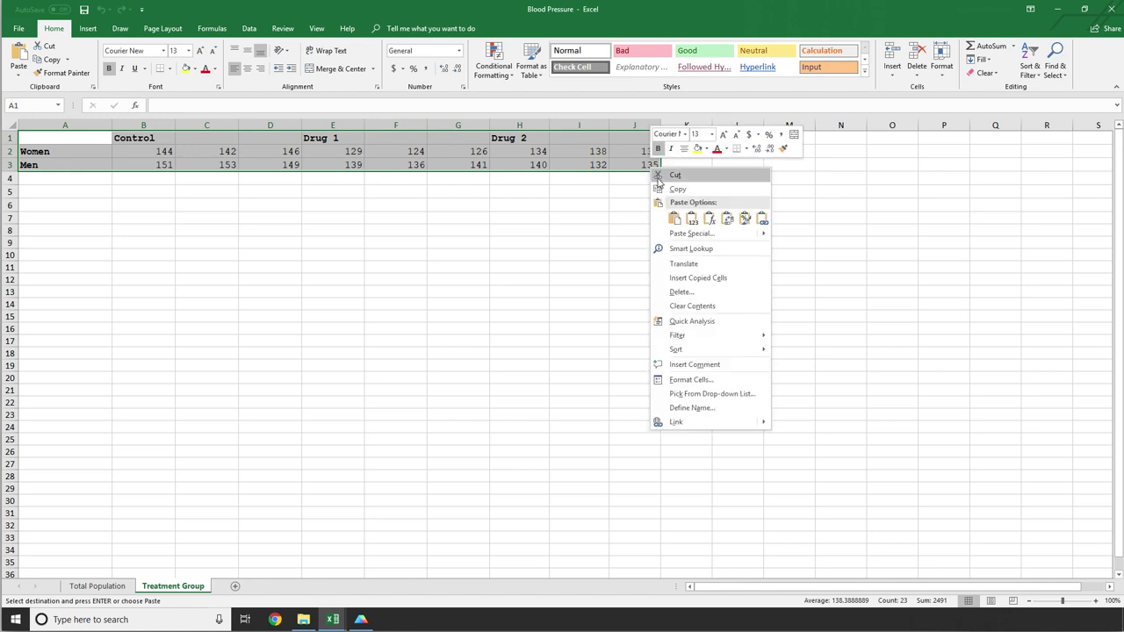
click(672, 188)
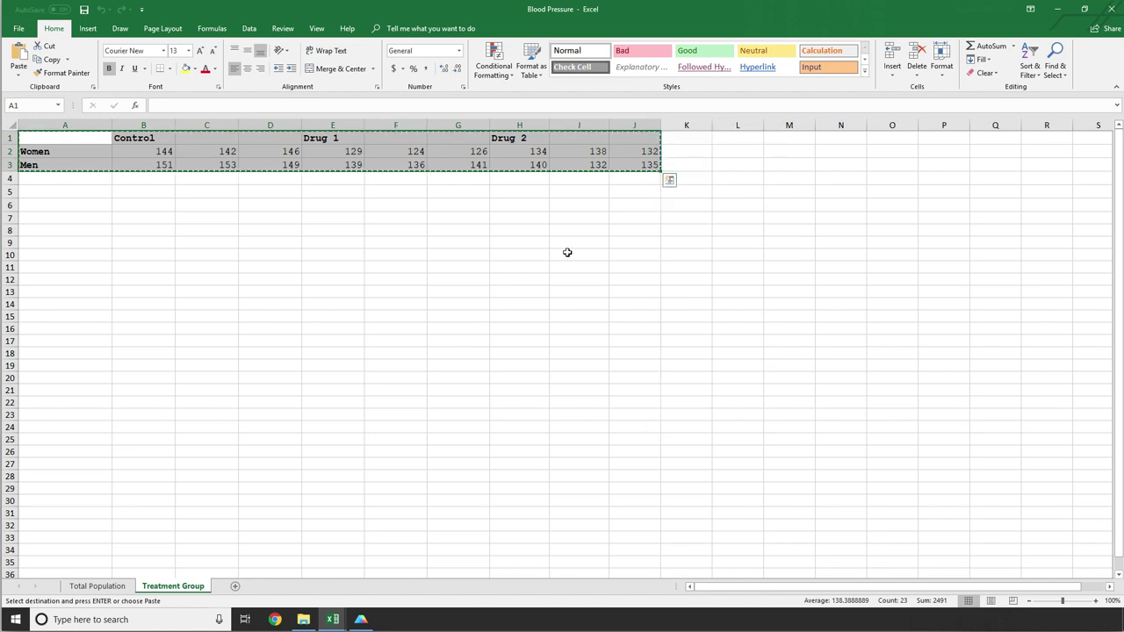
Step: Create a grouped Data 2 table with three side-by-side replicate values per group
click(360, 620)
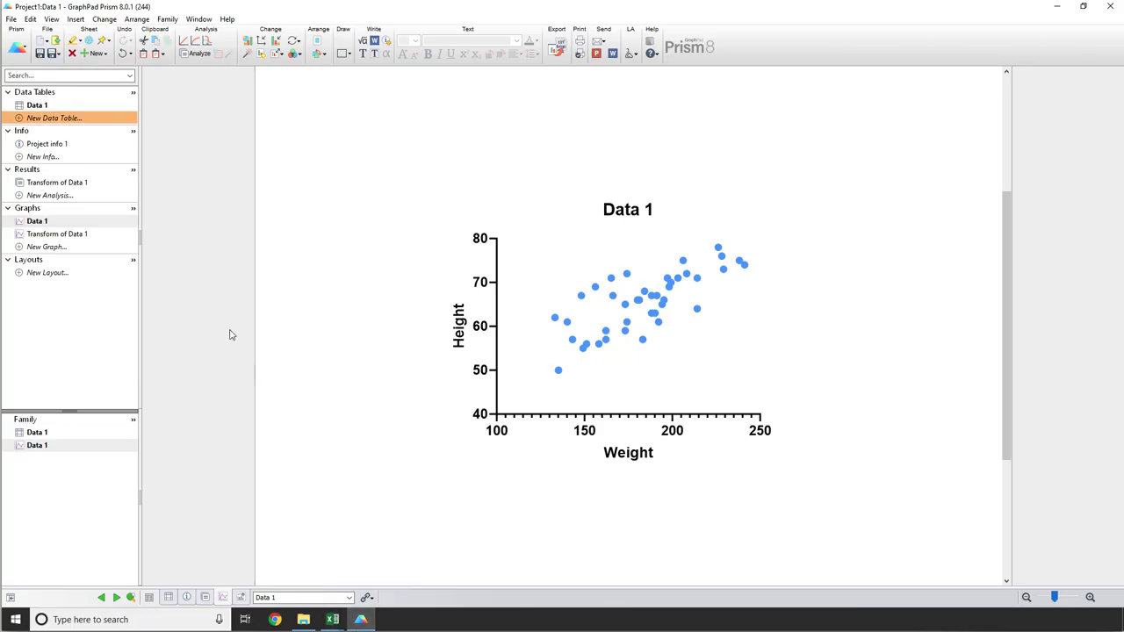
click(69, 119)
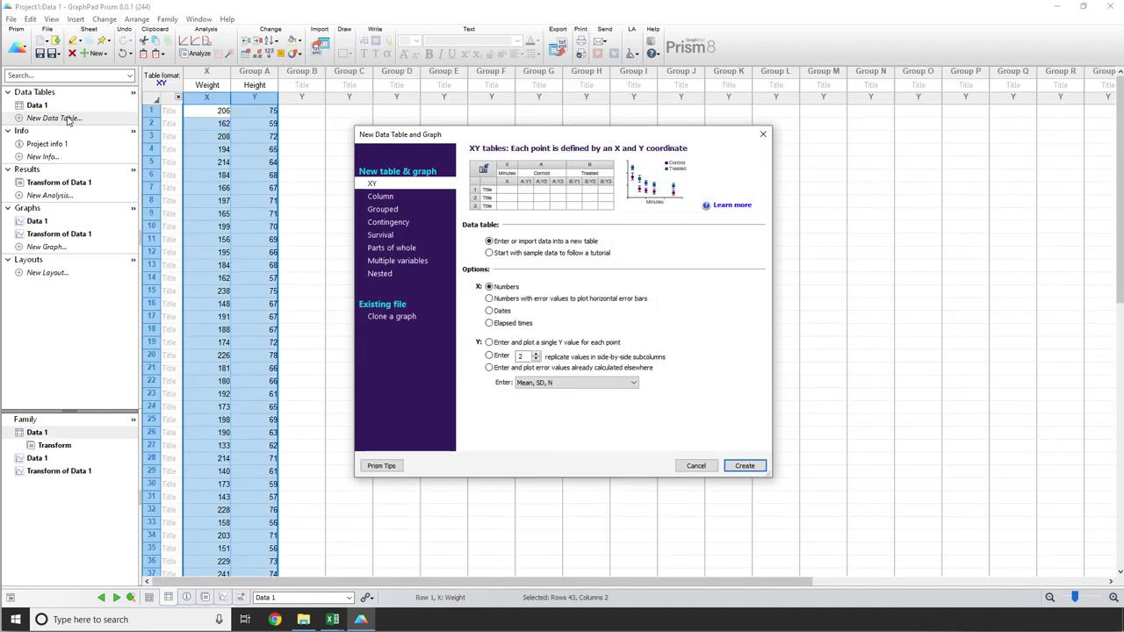
click(380, 211)
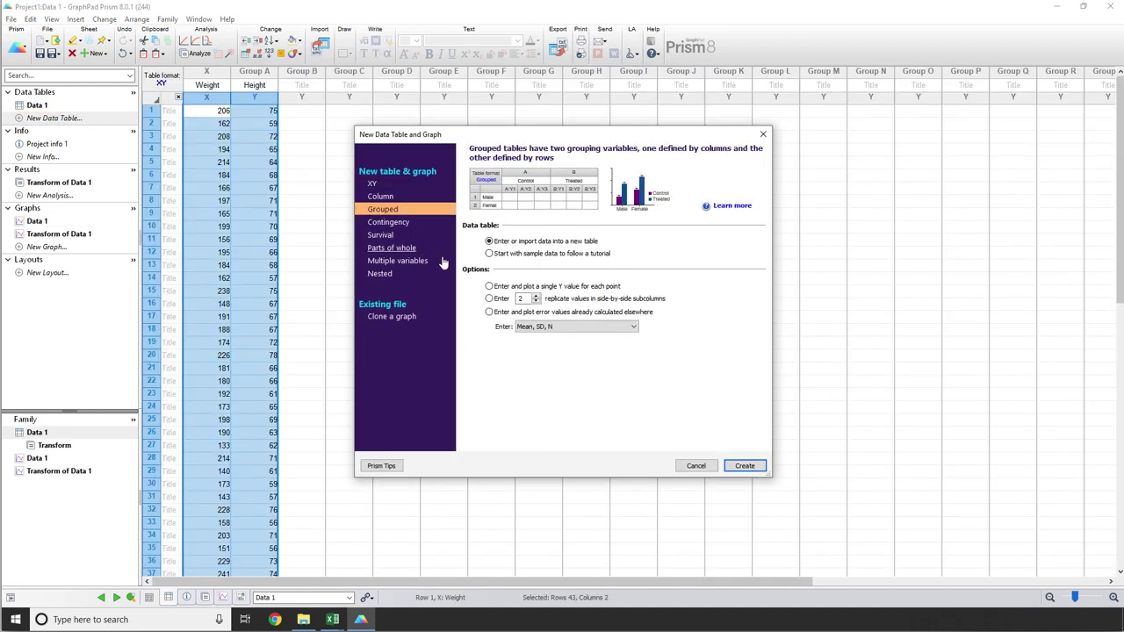
click(489, 299)
click(537, 296)
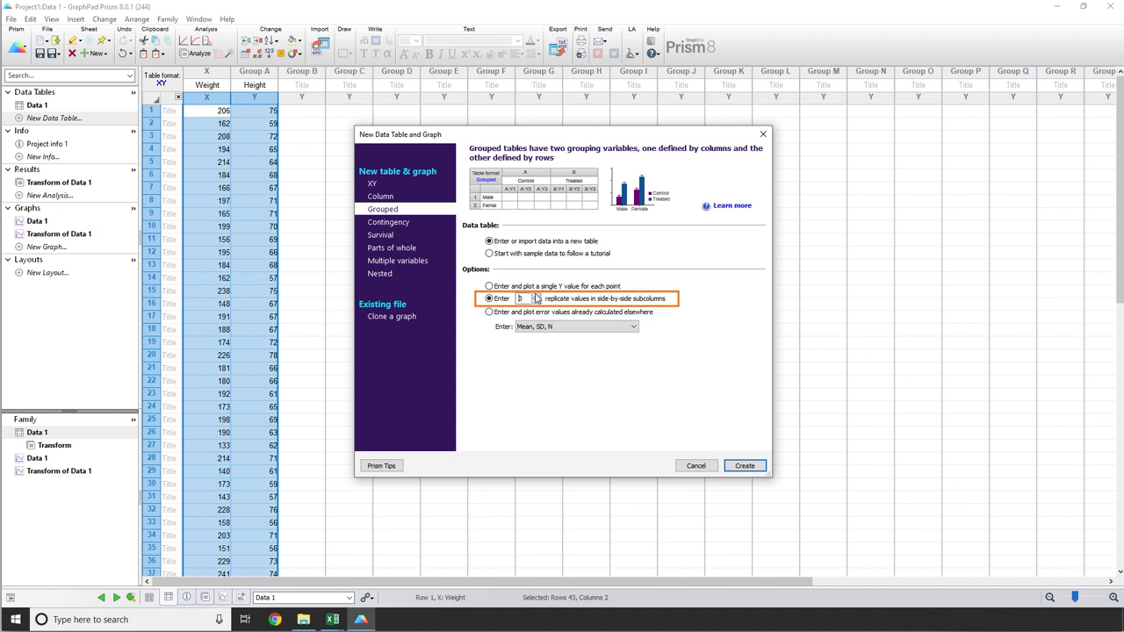
click(736, 466)
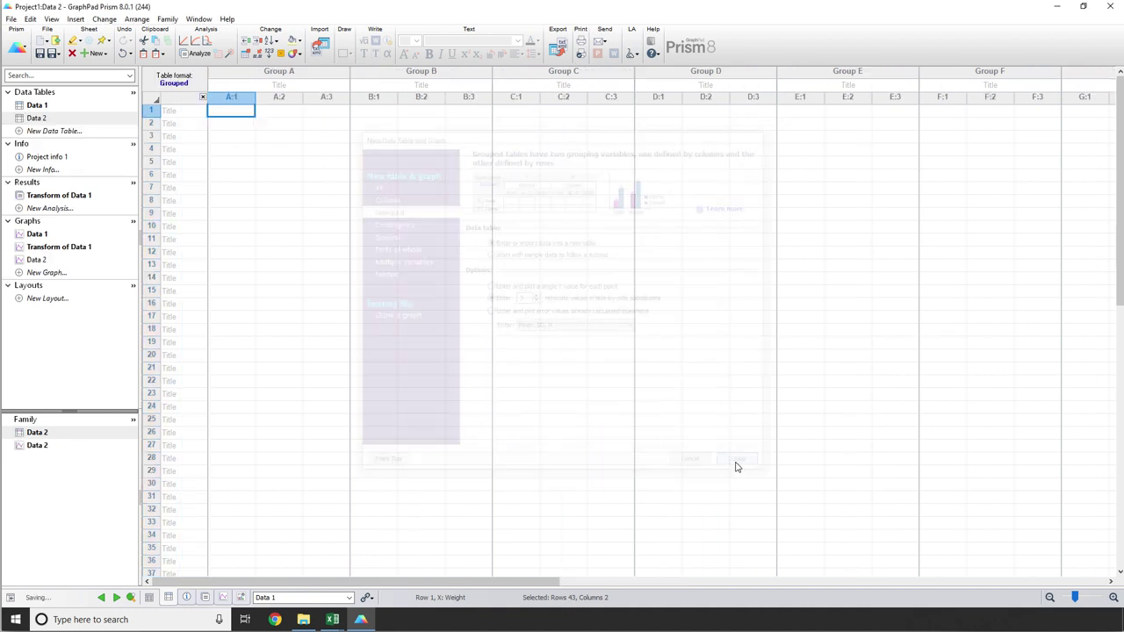
Step: Paste the treatment readings into Data 2, accept the interleaved bar graph, and return to the table
right_click(174, 123)
mouse_move(197, 142)
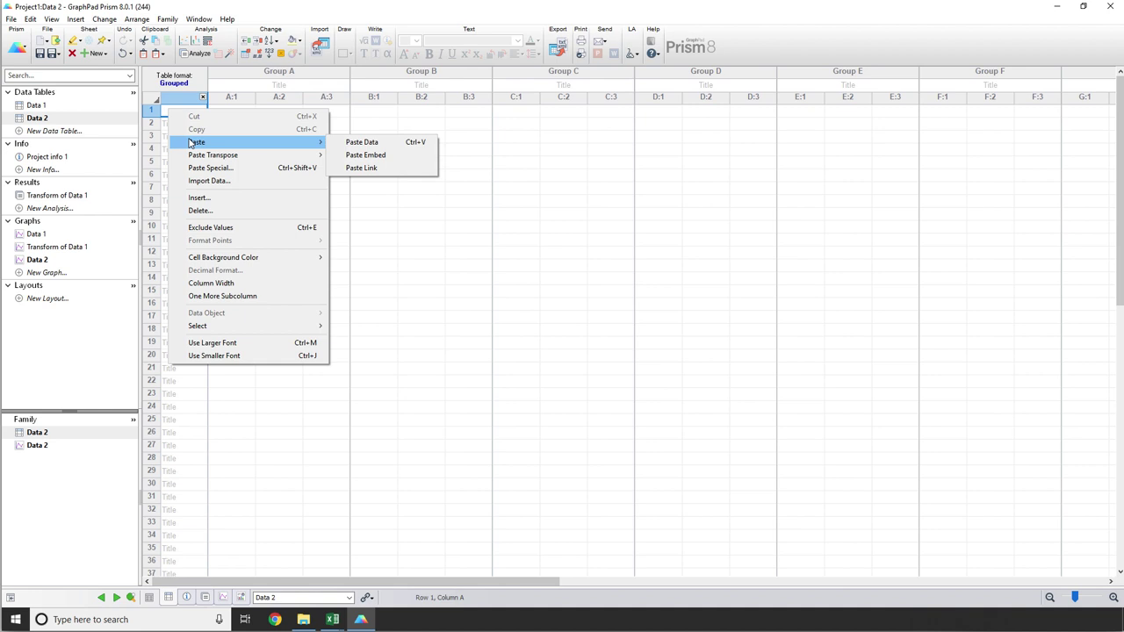
click(340, 141)
click(340, 139)
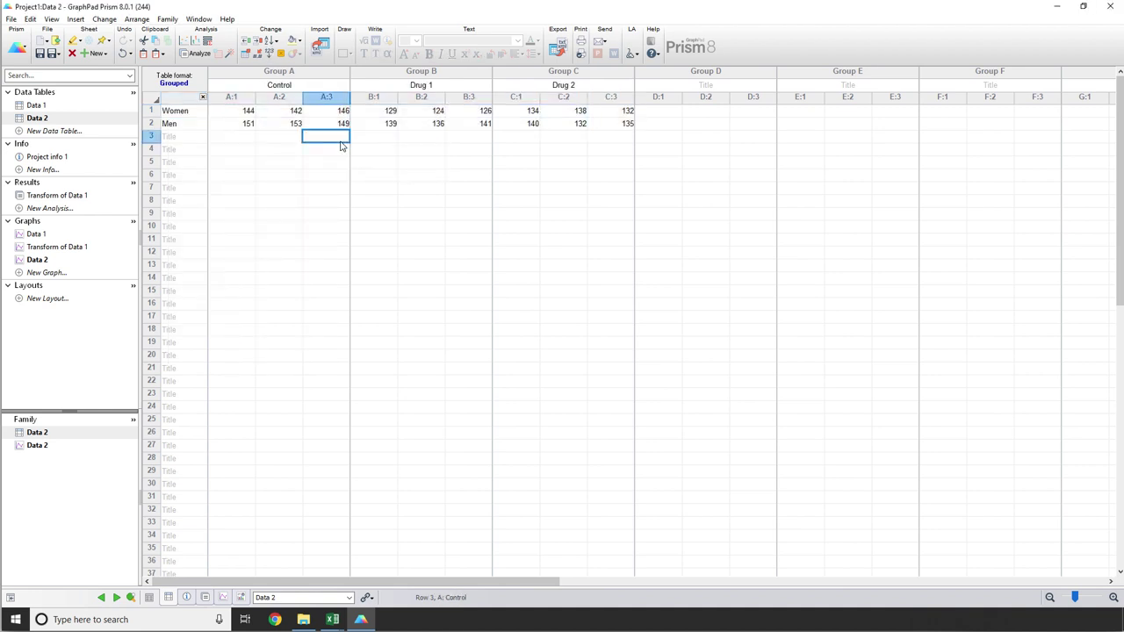
click(37, 260)
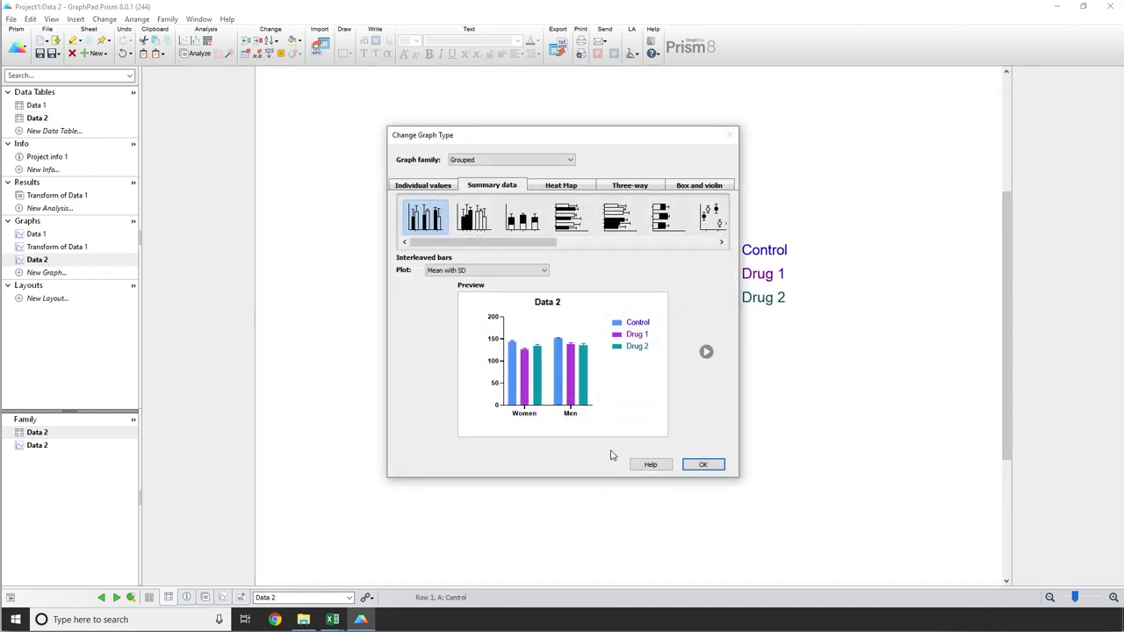
click(703, 464)
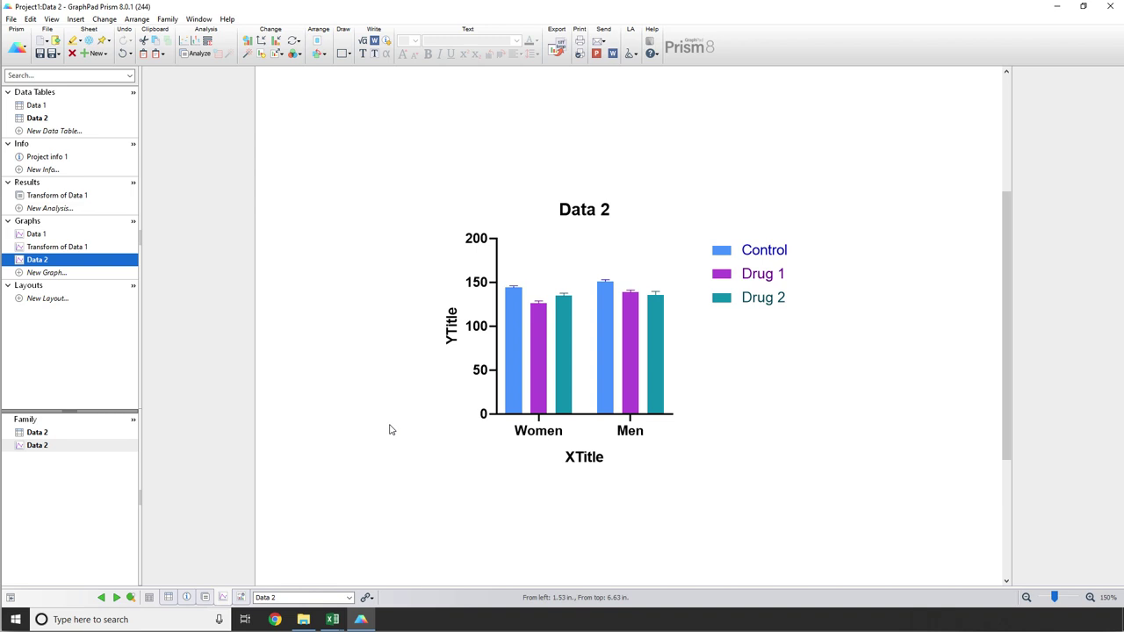
click(48, 120)
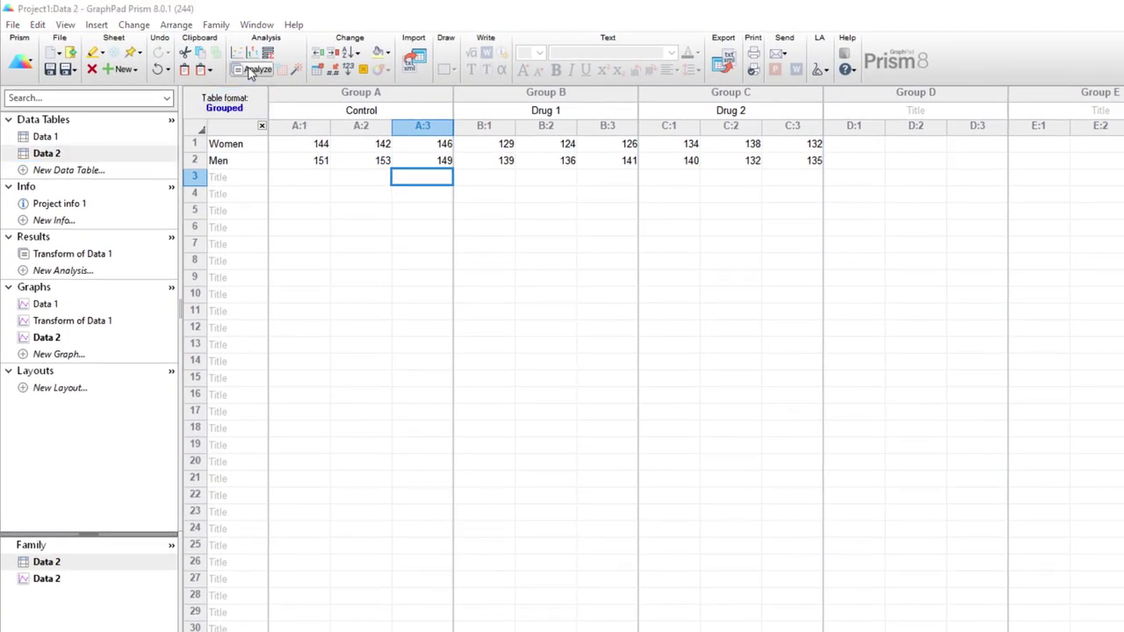
Step: Transpose Data 2 into a grouped table with a new graph, then view that graph
click(253, 71)
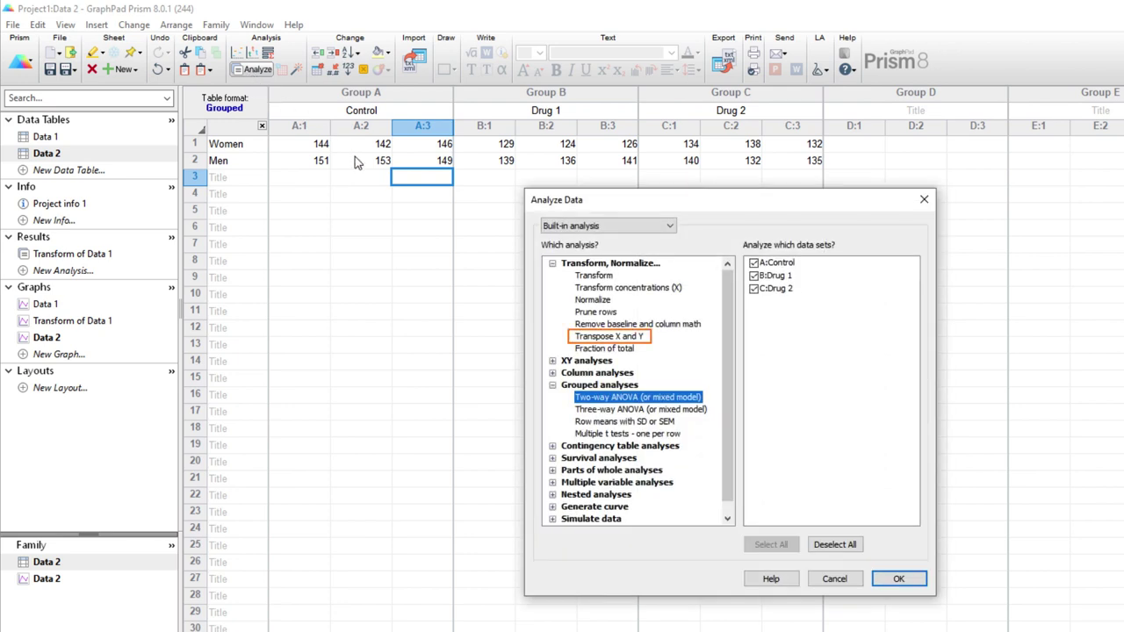
click(600, 339)
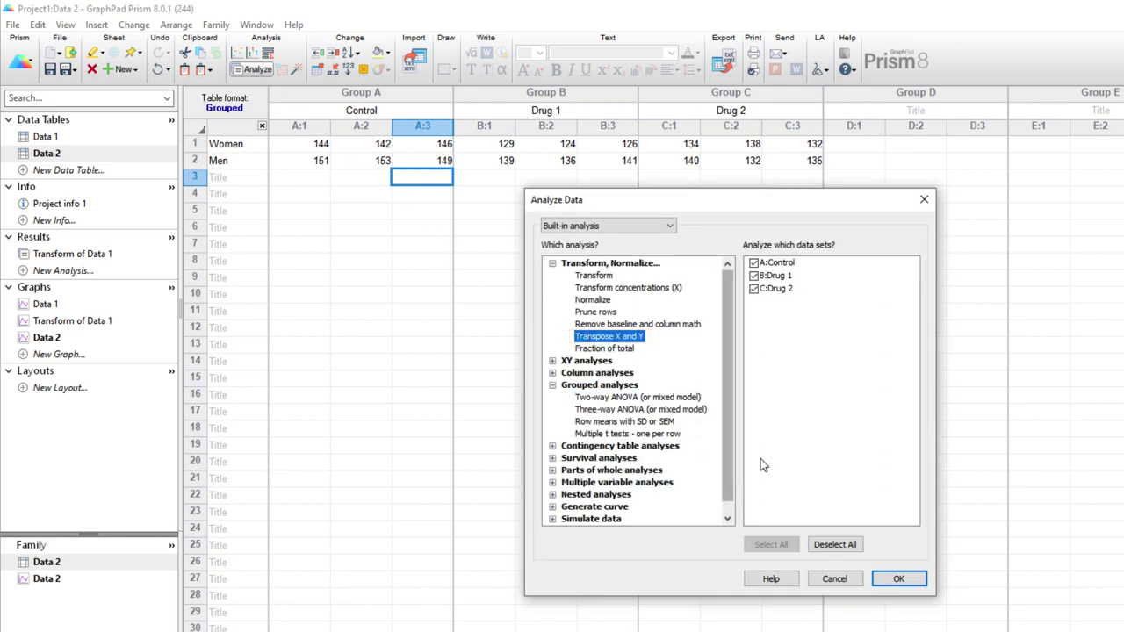
click(897, 579)
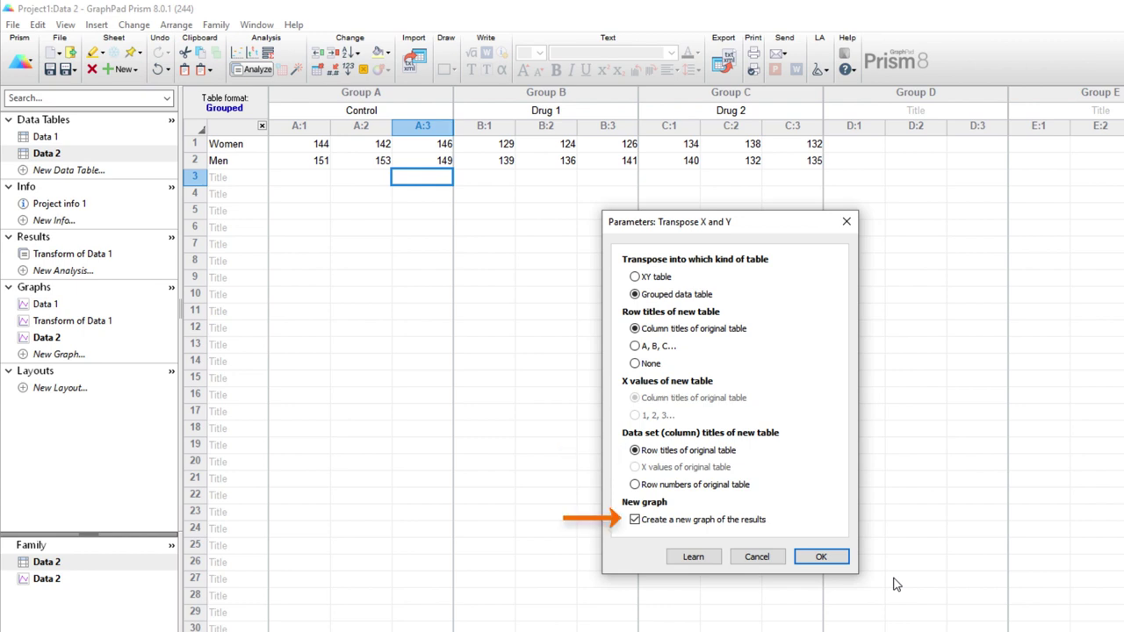
click(839, 557)
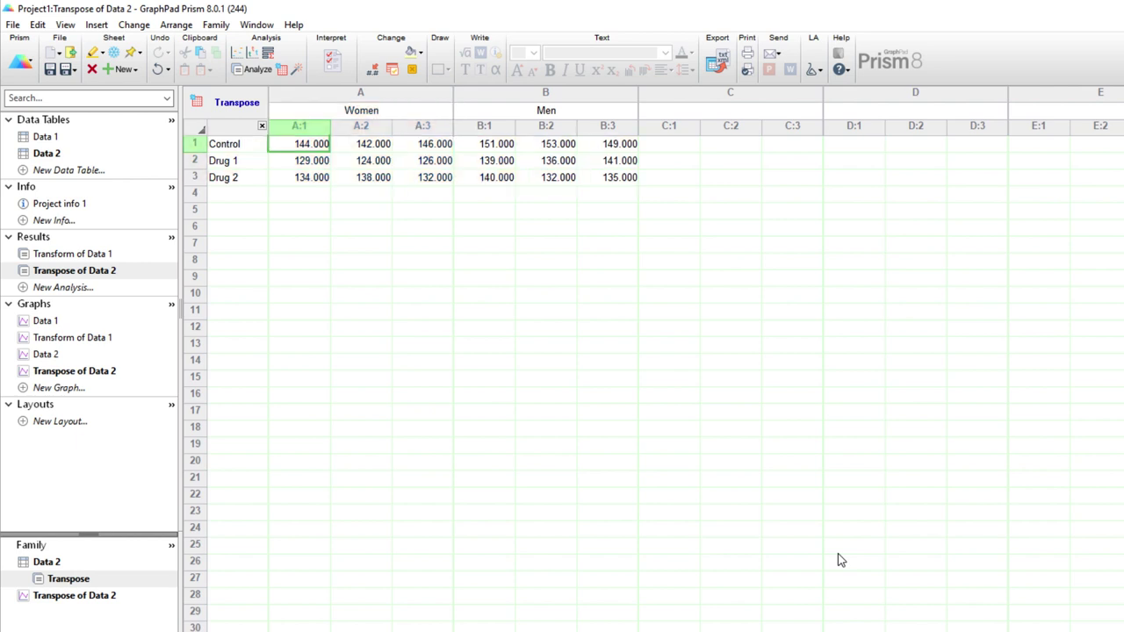
click(92, 372)
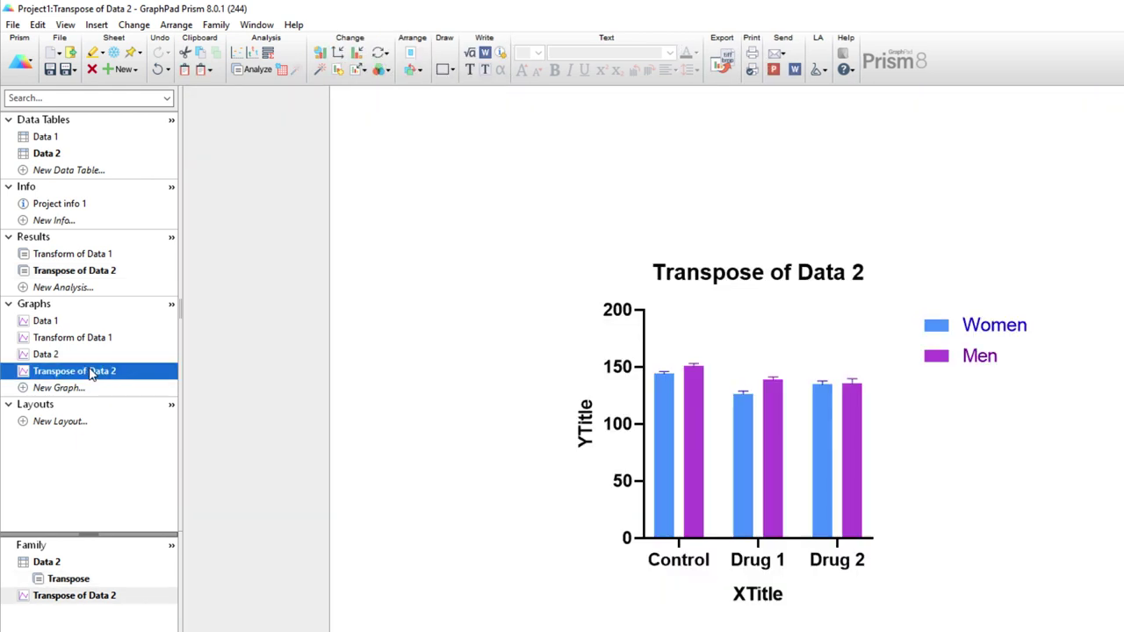
Step: Switch the Transpose of Data 2 graph to separated bars and compare it with Data 2's graph
click(323, 53)
click(614, 281)
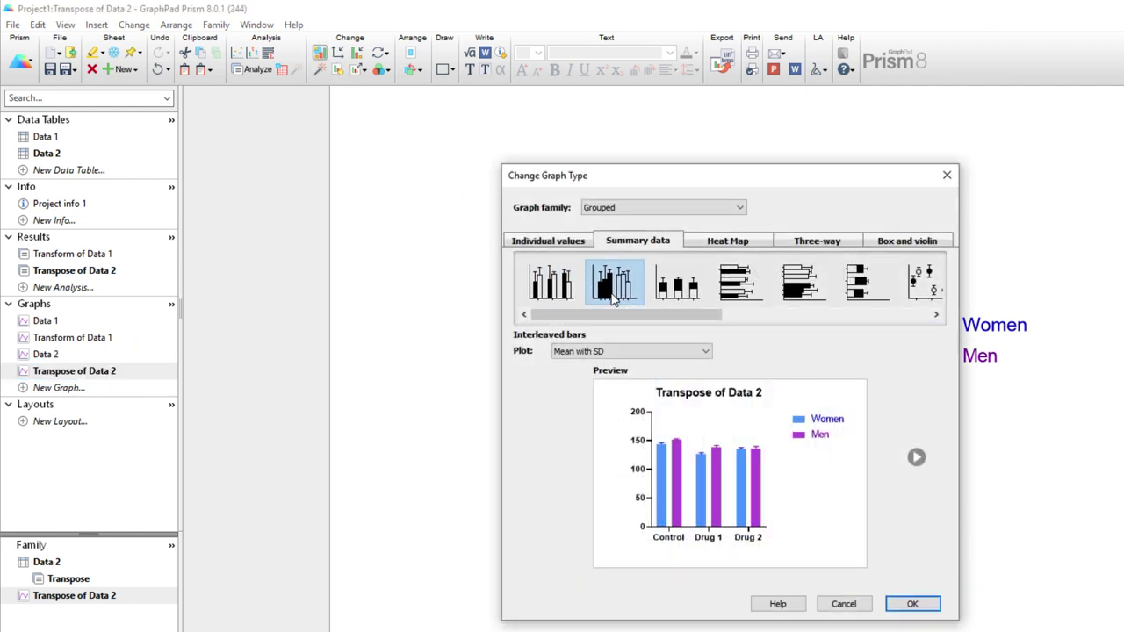
click(911, 604)
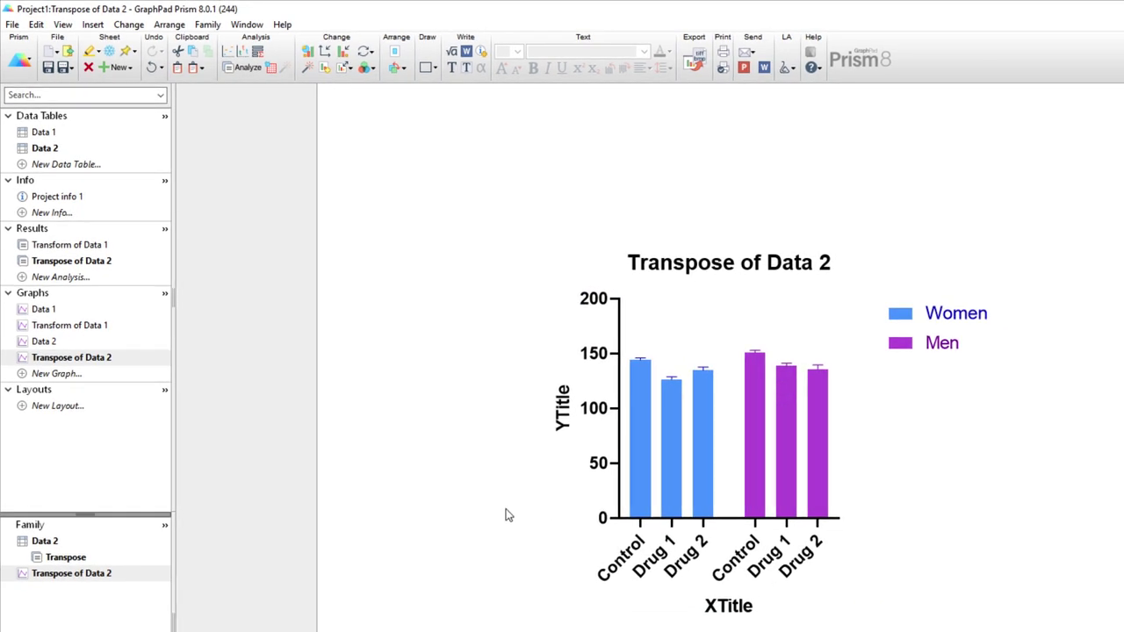
click(43, 341)
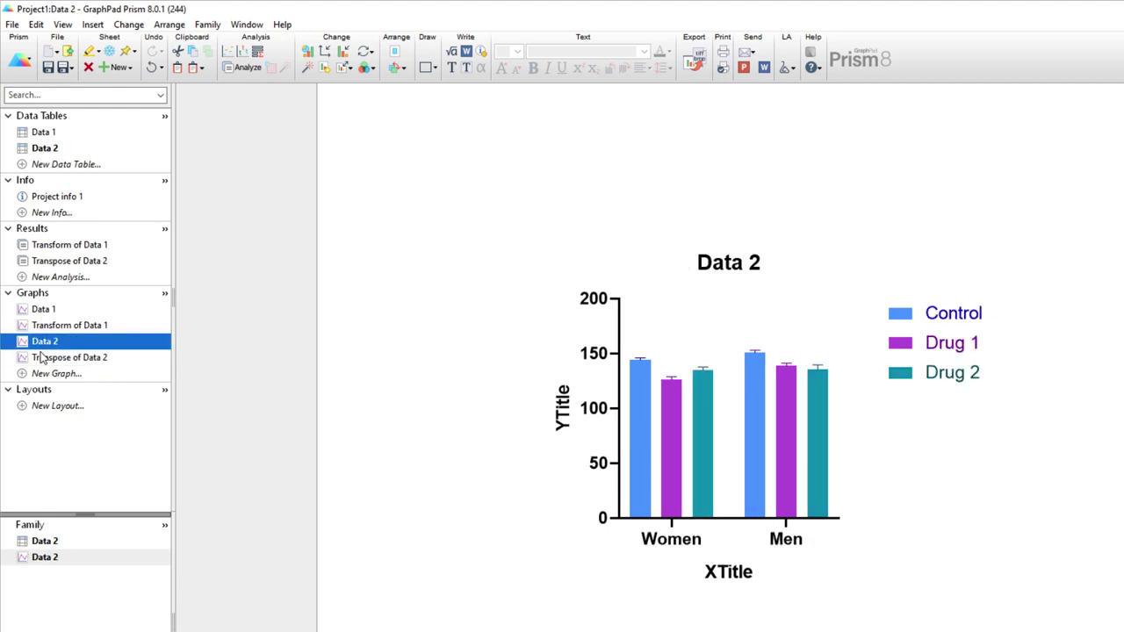
click(42, 360)
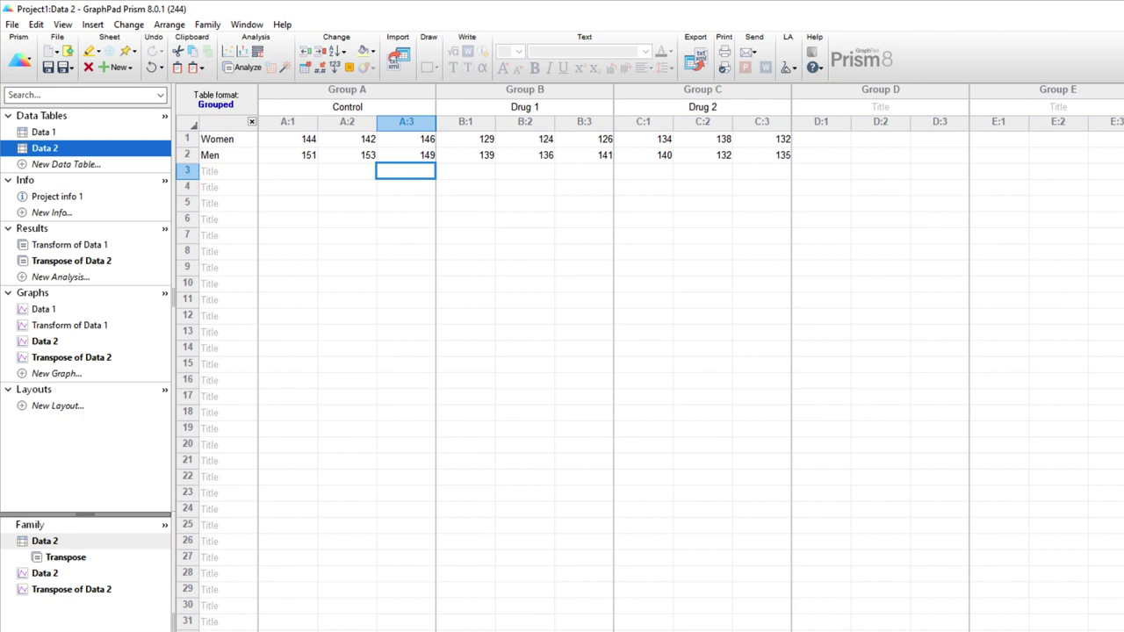
double_click(287, 139)
text(5)
key(Tab)
click(90, 264)
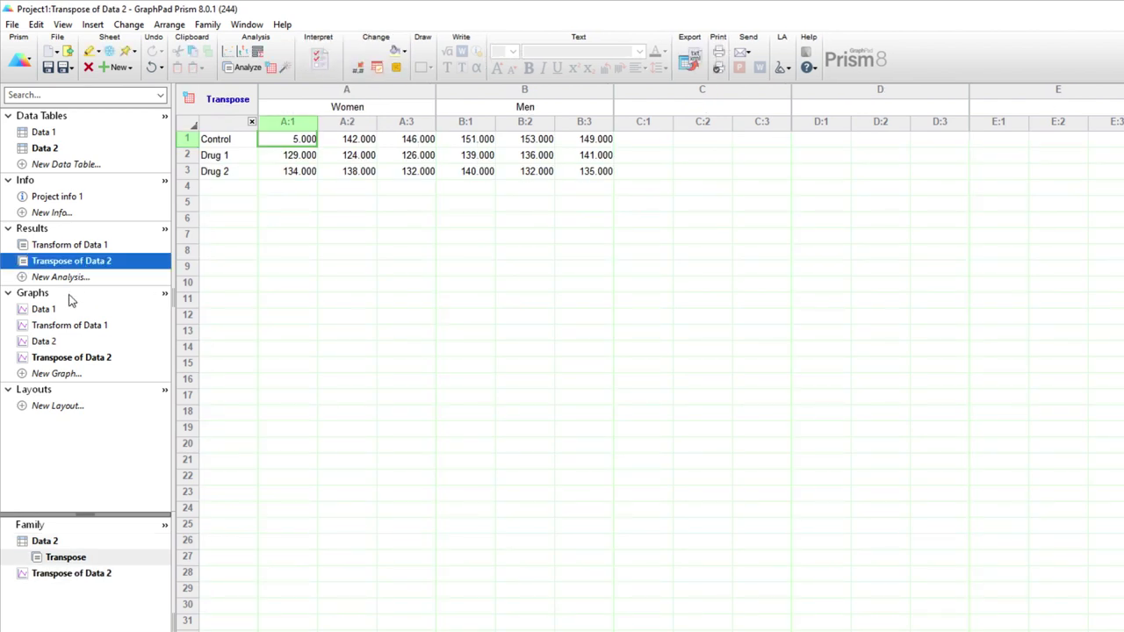
click(60, 362)
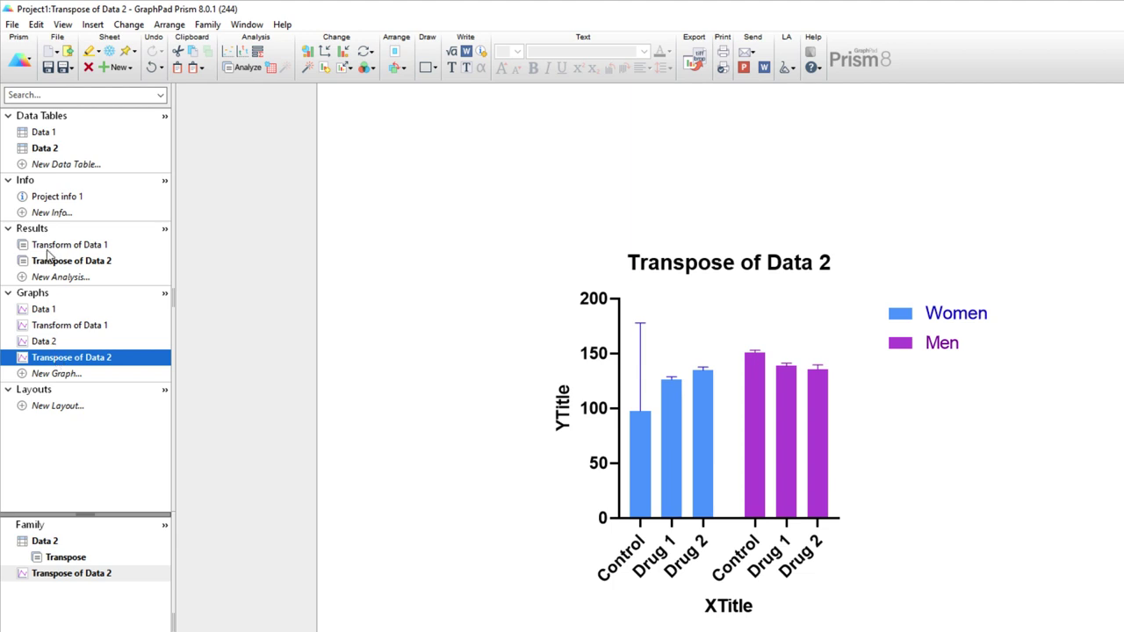
click(46, 151)
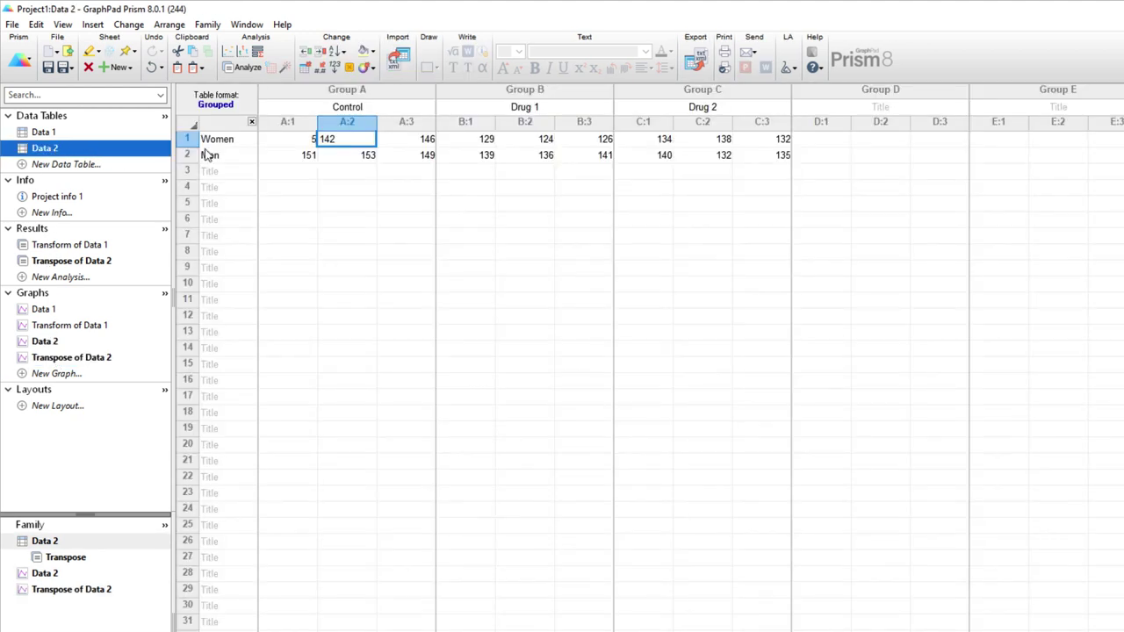
click(281, 140)
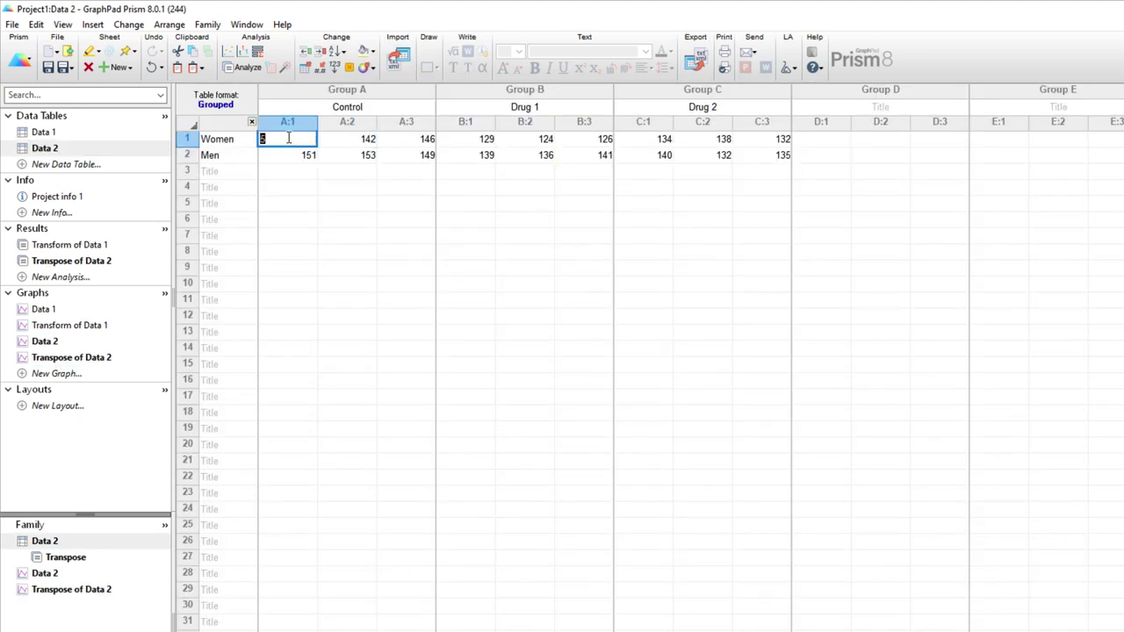
text(144)
key(Tab)
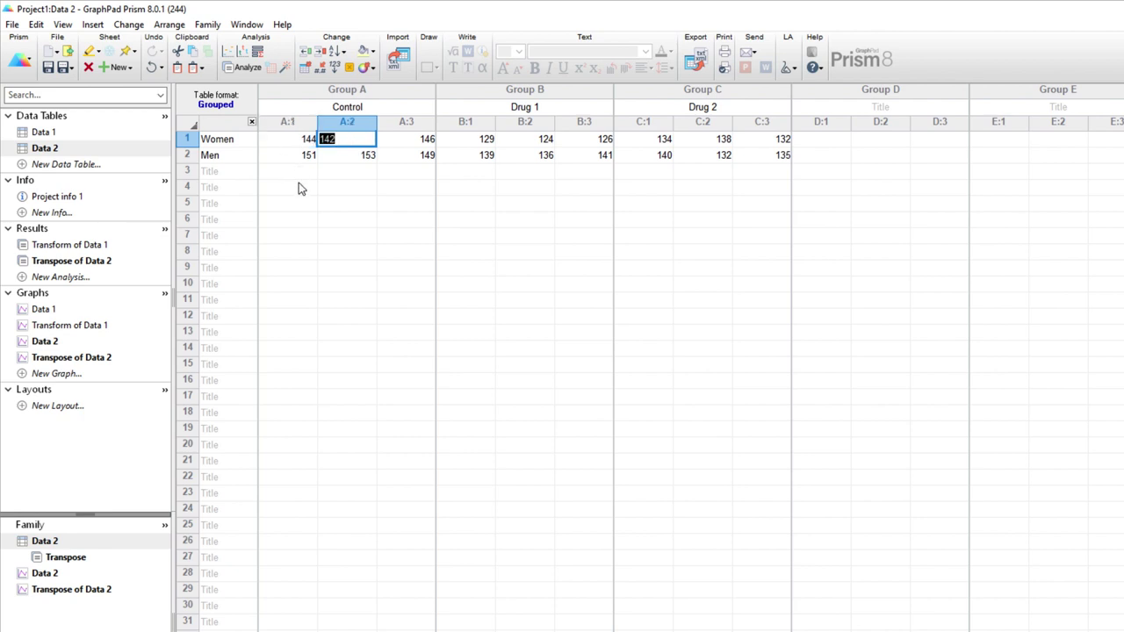
click(298, 187)
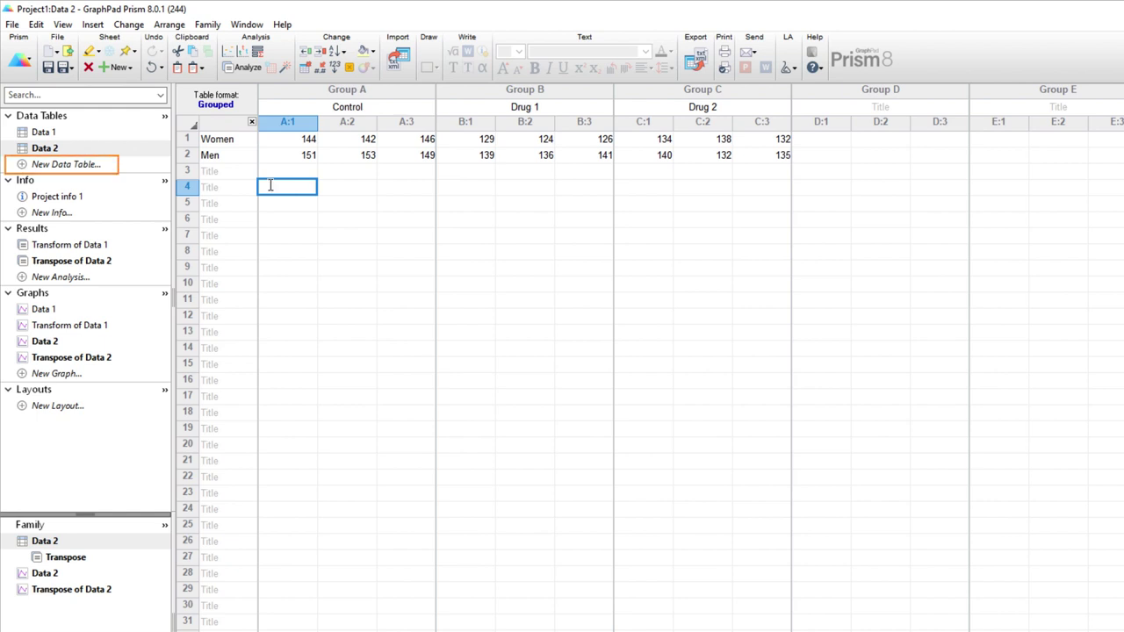
Step: Create a new grouped Data 3 table with replicate values
click(92, 165)
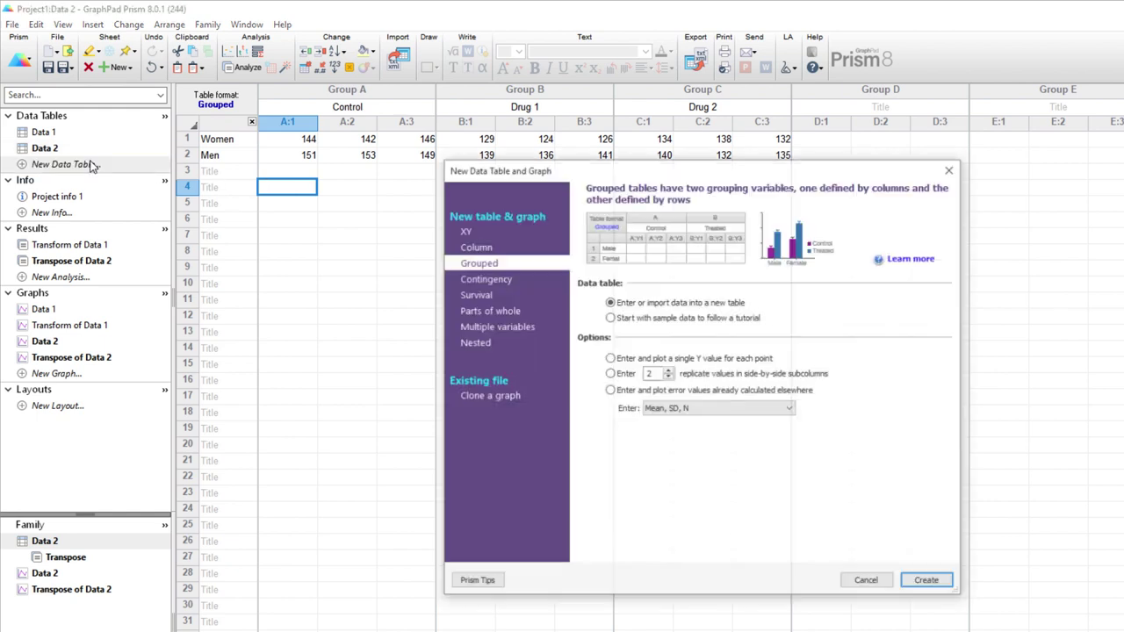
click(610, 374)
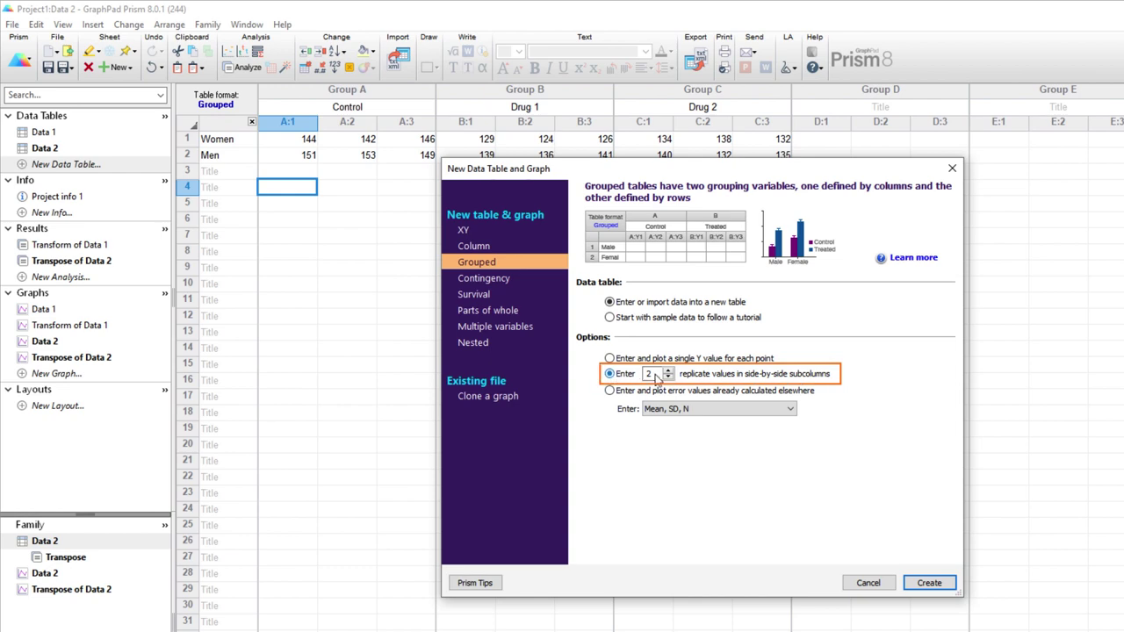
click(924, 584)
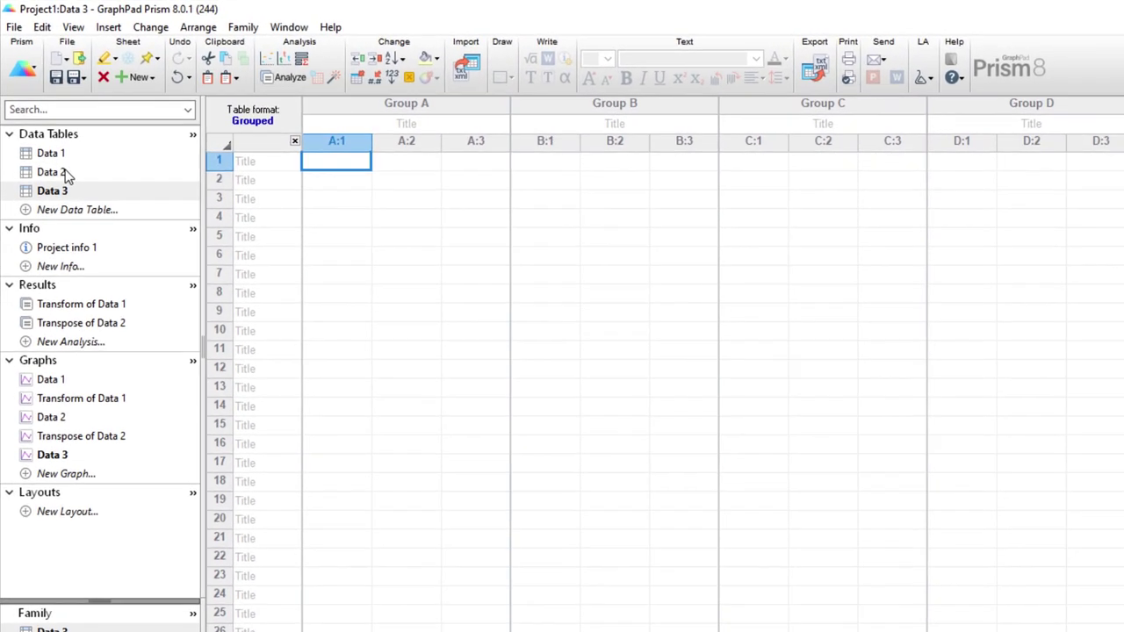
Step: Select all of Data 2 and paste it into Data 3 as a link
click(53, 149)
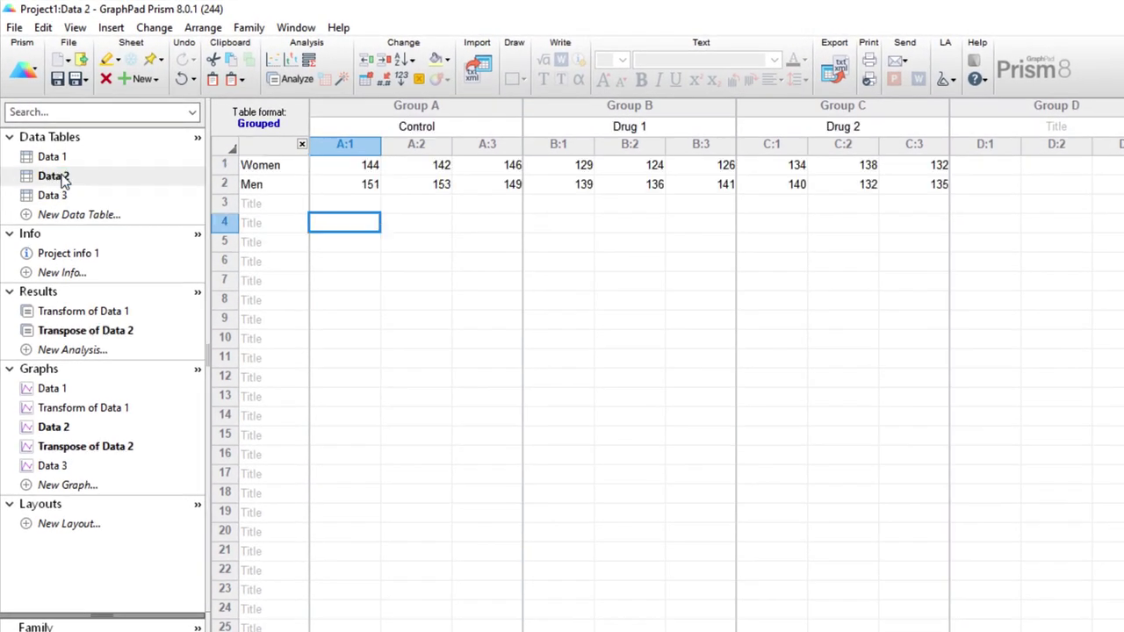
click(334, 174)
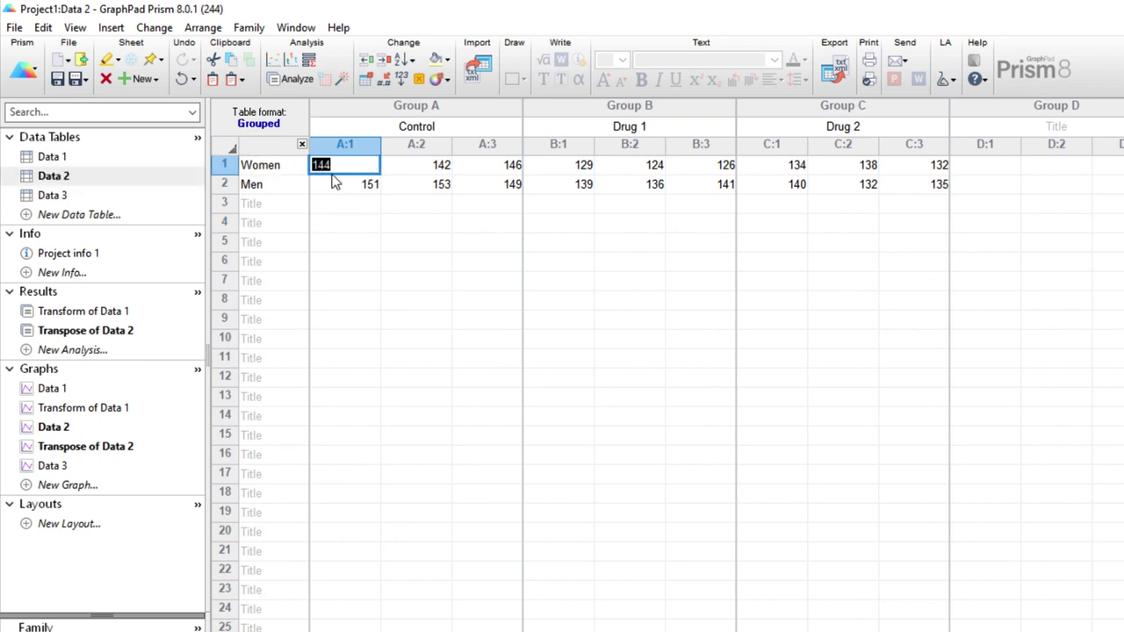
key(ctrl+a)
key(ctrl+c)
click(151, 199)
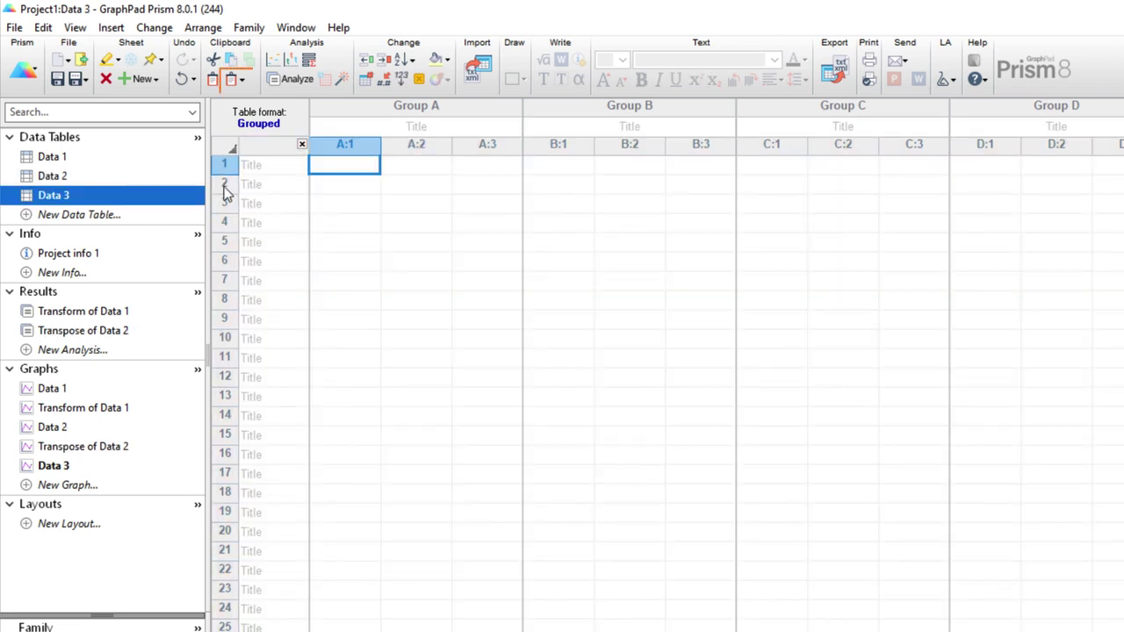
click(293, 173)
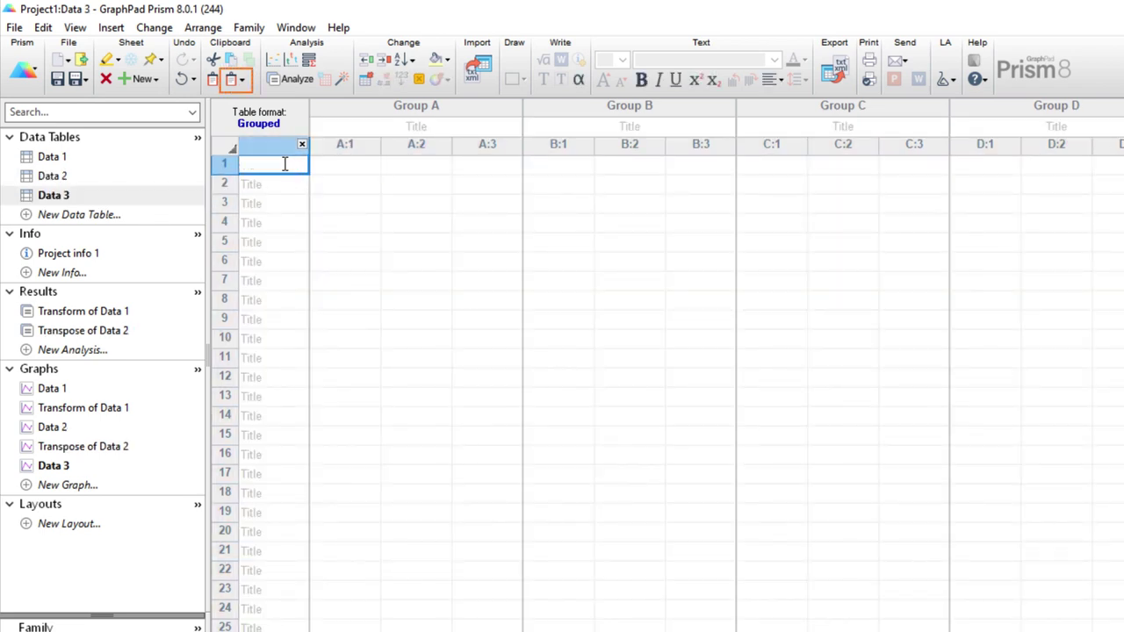
click(242, 81)
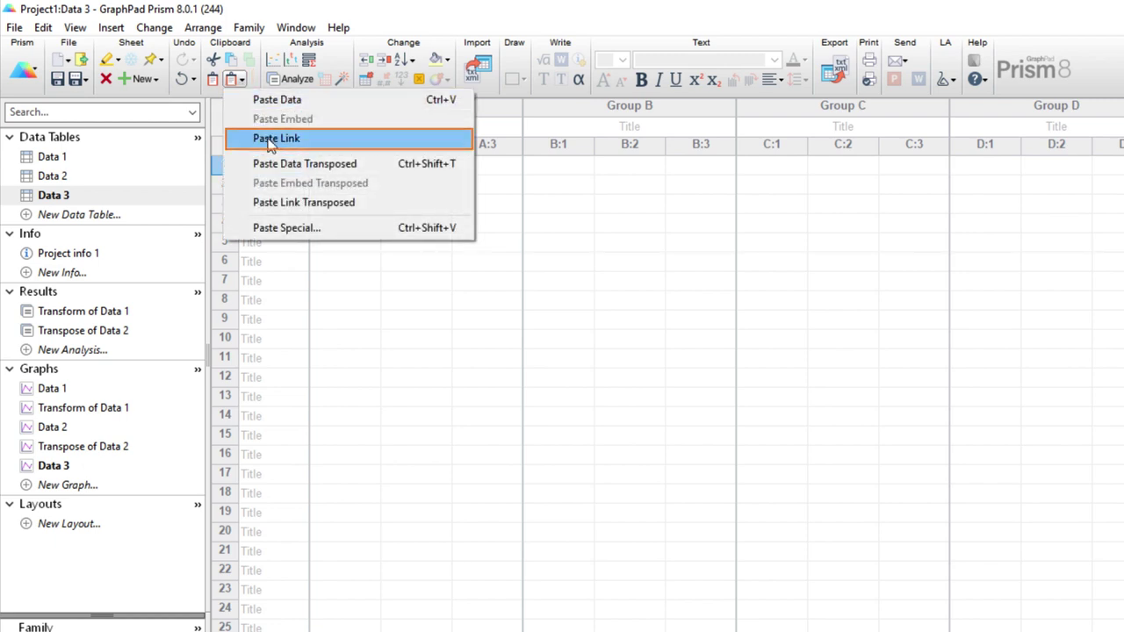
click(311, 140)
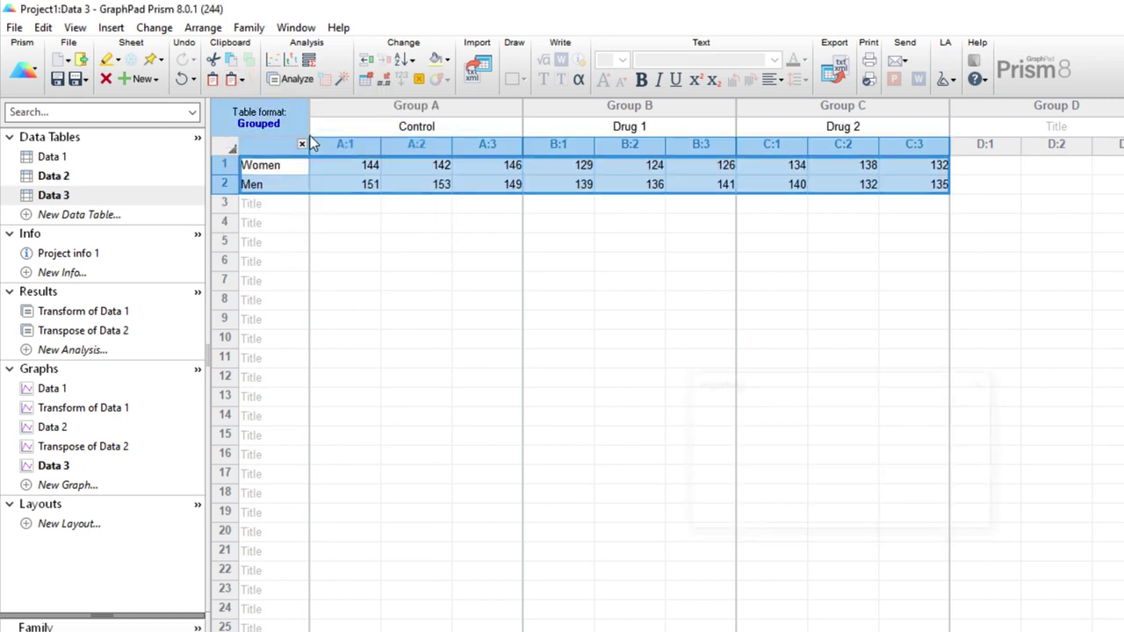
right_click(279, 207)
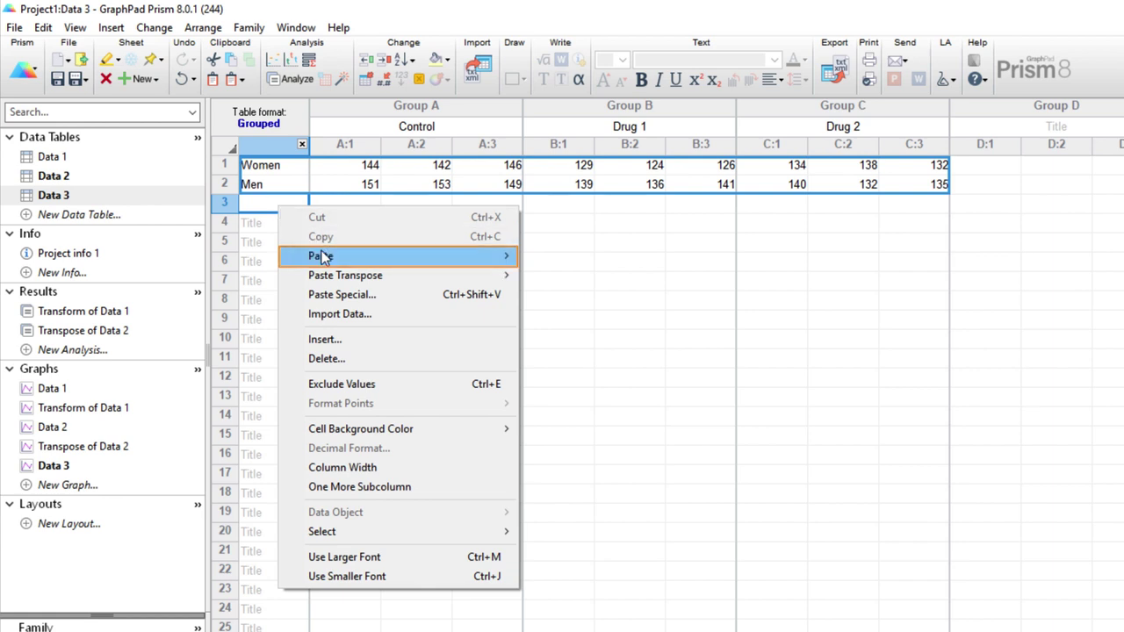
mouse_move(358, 260)
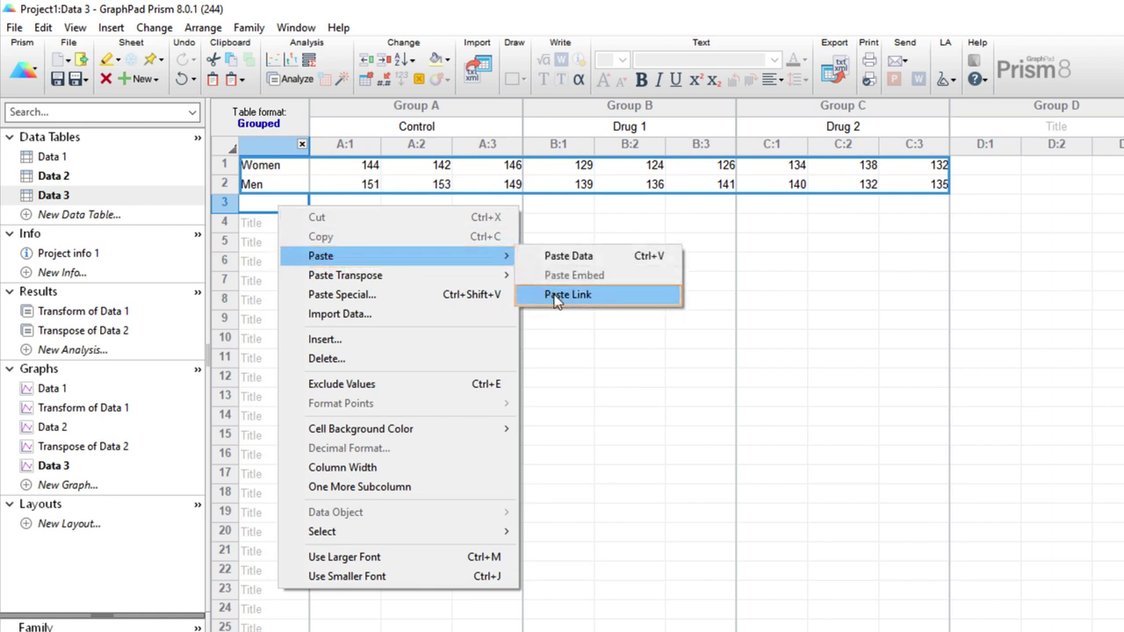
click(255, 205)
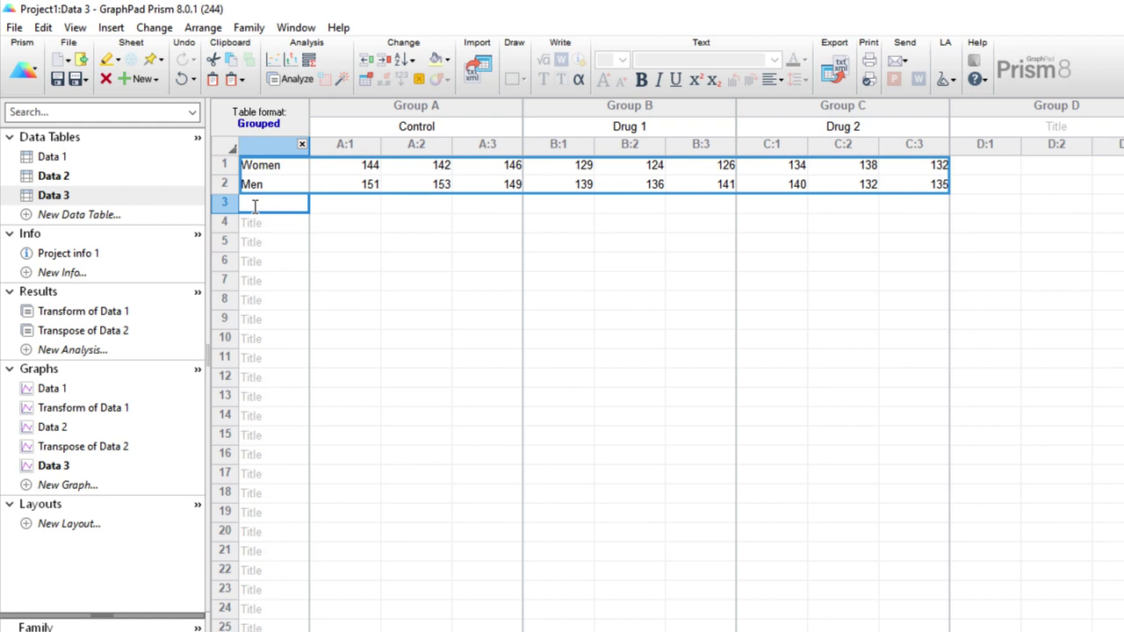
Step: Select and copy everything on the Transpose of Data 2 results sheet
click(93, 330)
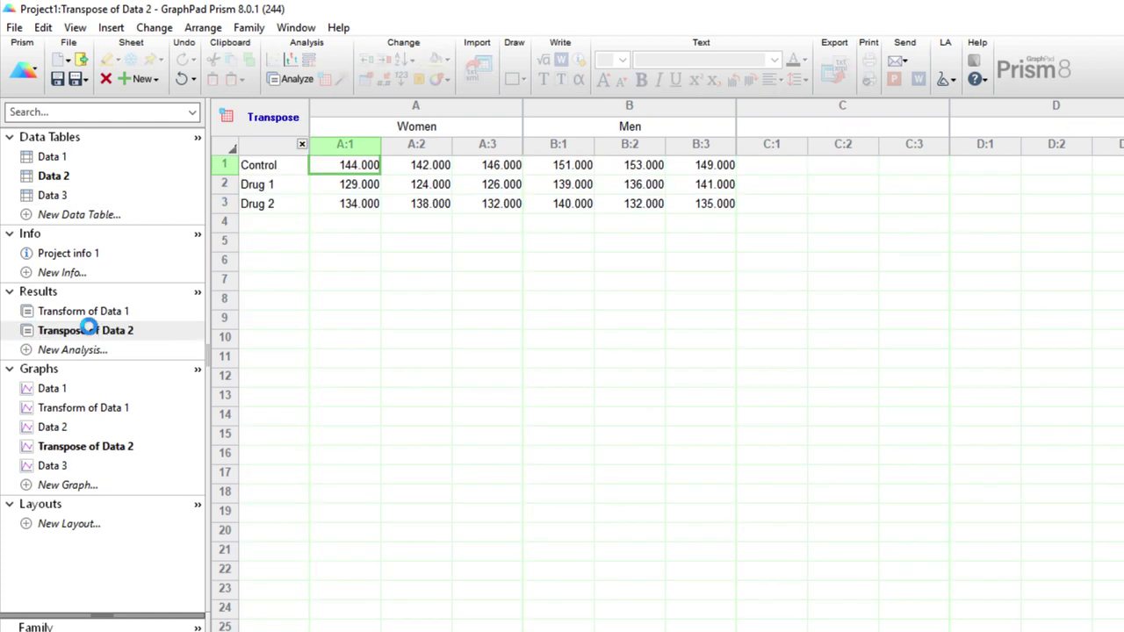
click(272, 173)
key(ctrl+a)
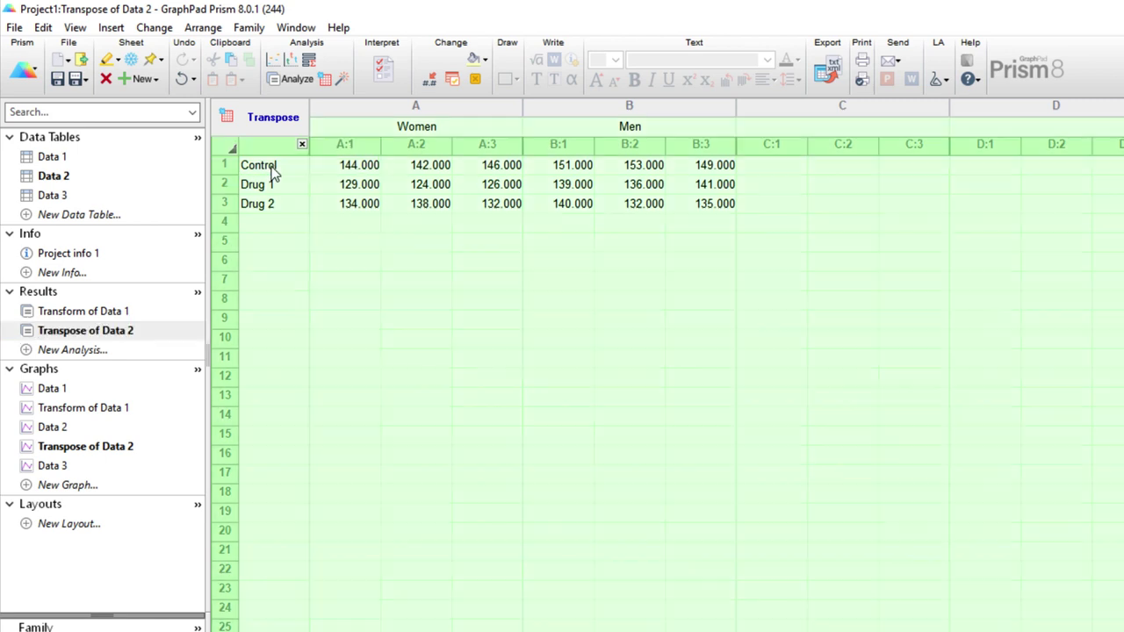
right_click(272, 173)
click(287, 180)
Step: Paste the transposed results into Data 3 at row 3 as linked data
click(81, 197)
right_click(260, 207)
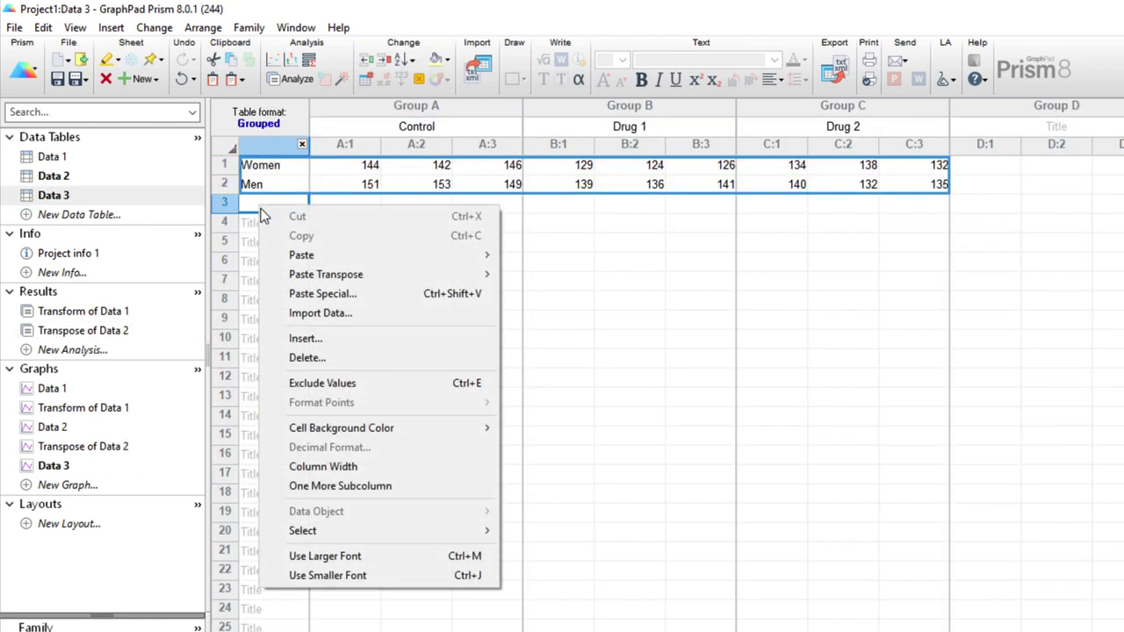
mouse_move(307, 256)
click(547, 293)
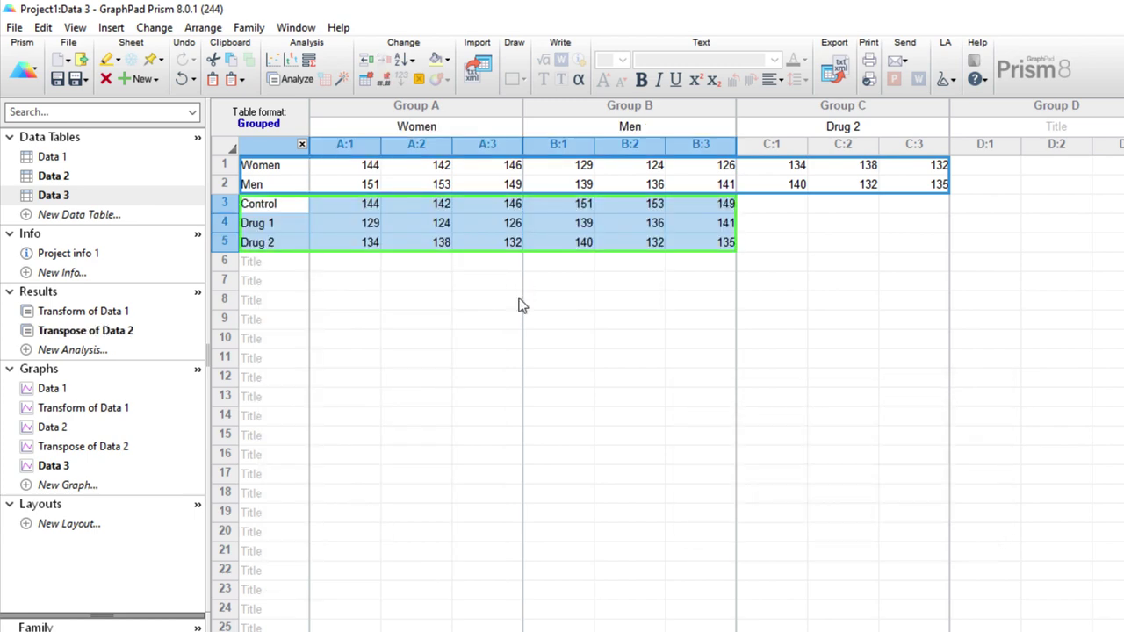
click(494, 335)
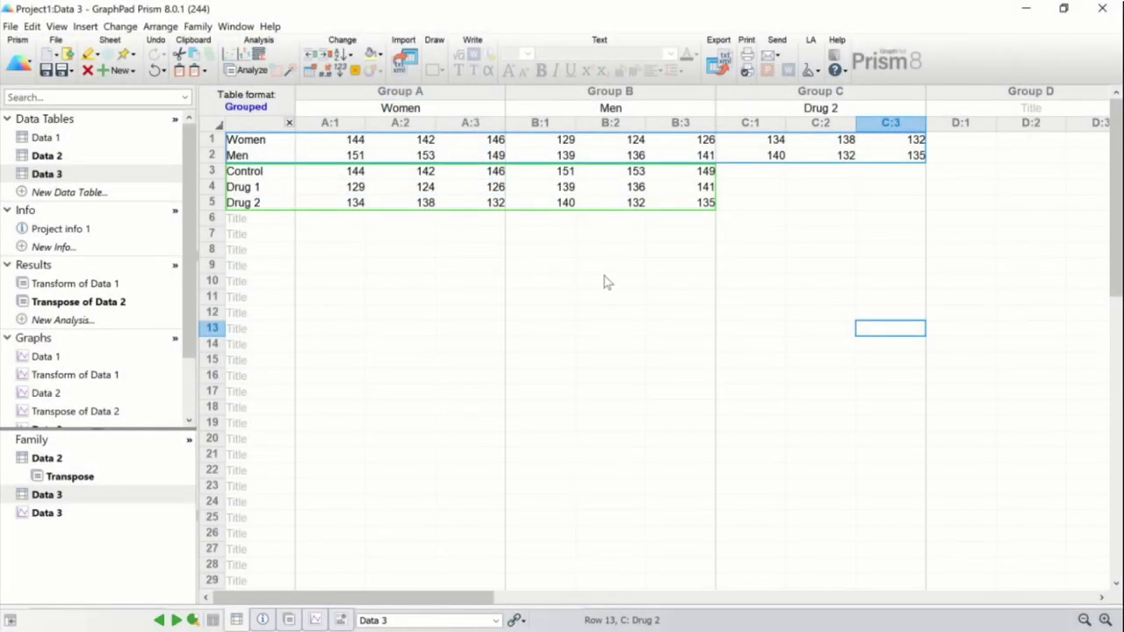
Step: Inspect the linked Control, Drug 1, Drug 2 block by following its link to Data 2 and back
click(437, 195)
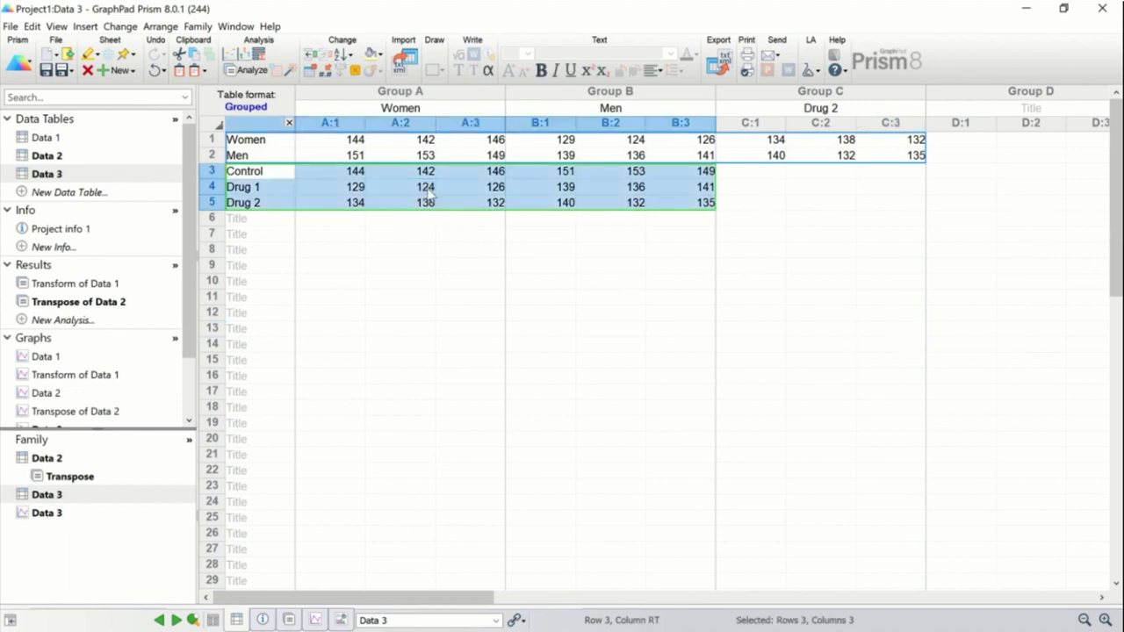
click(643, 146)
click(629, 253)
mouse_move(547, 190)
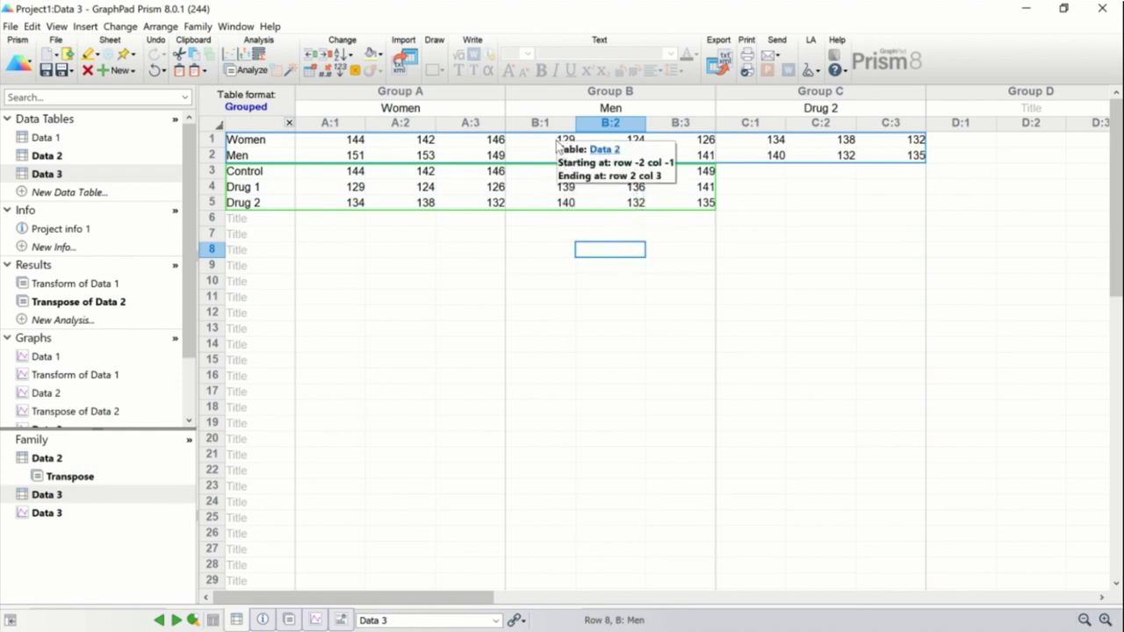
click(604, 151)
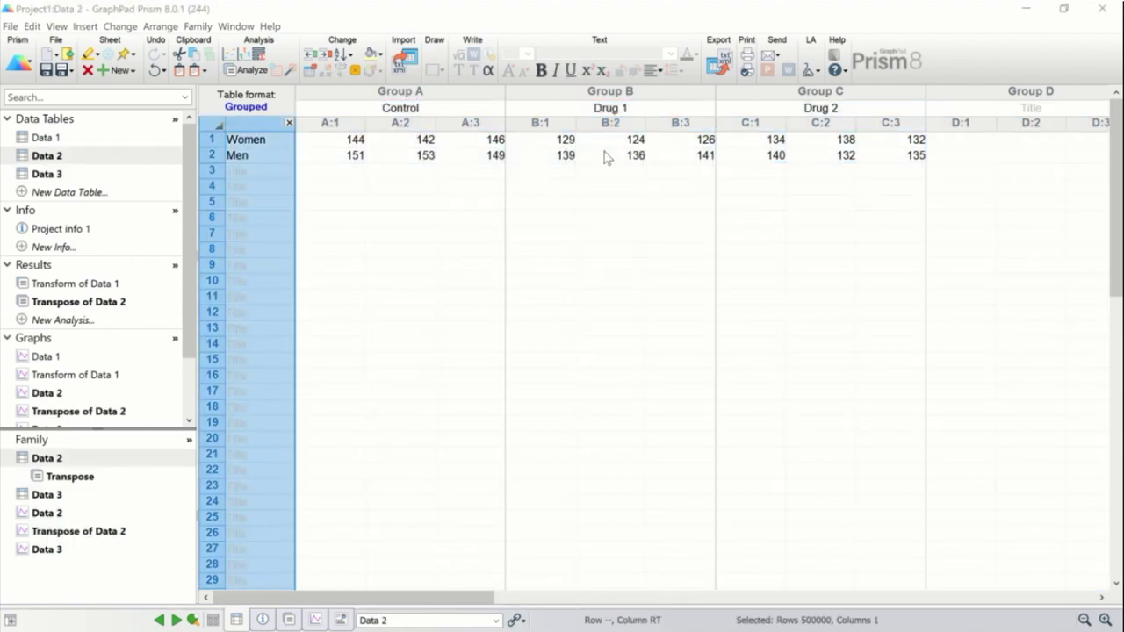
click(491, 215)
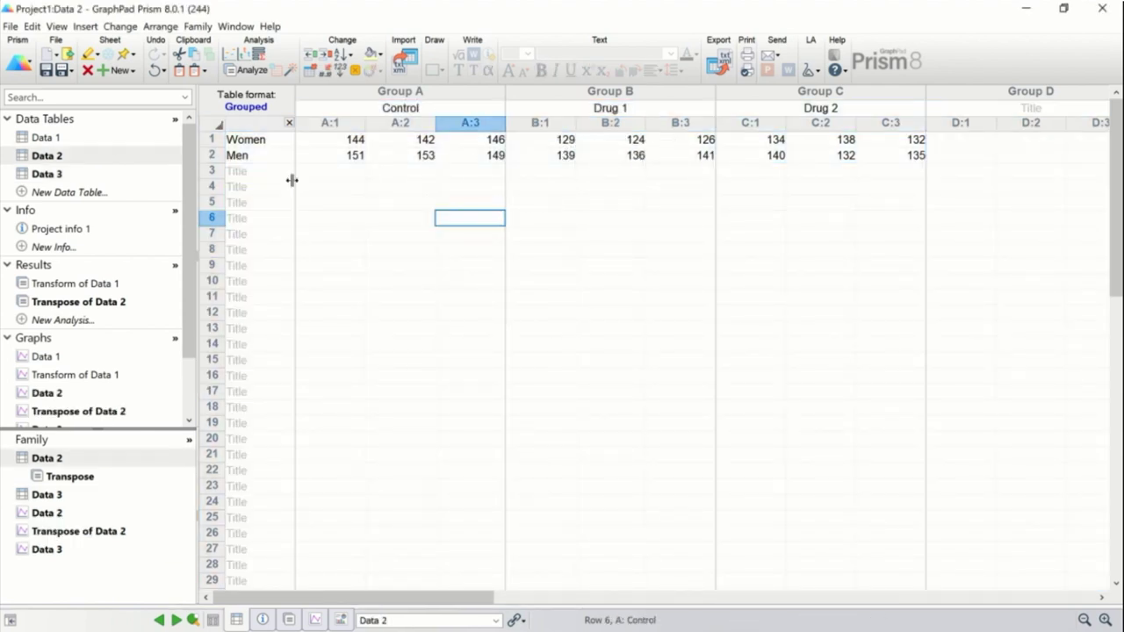
click(66, 179)
Step: Unlink rows 3–5 from Data 2 using Data Object > Unlink
click(431, 193)
right_click(434, 193)
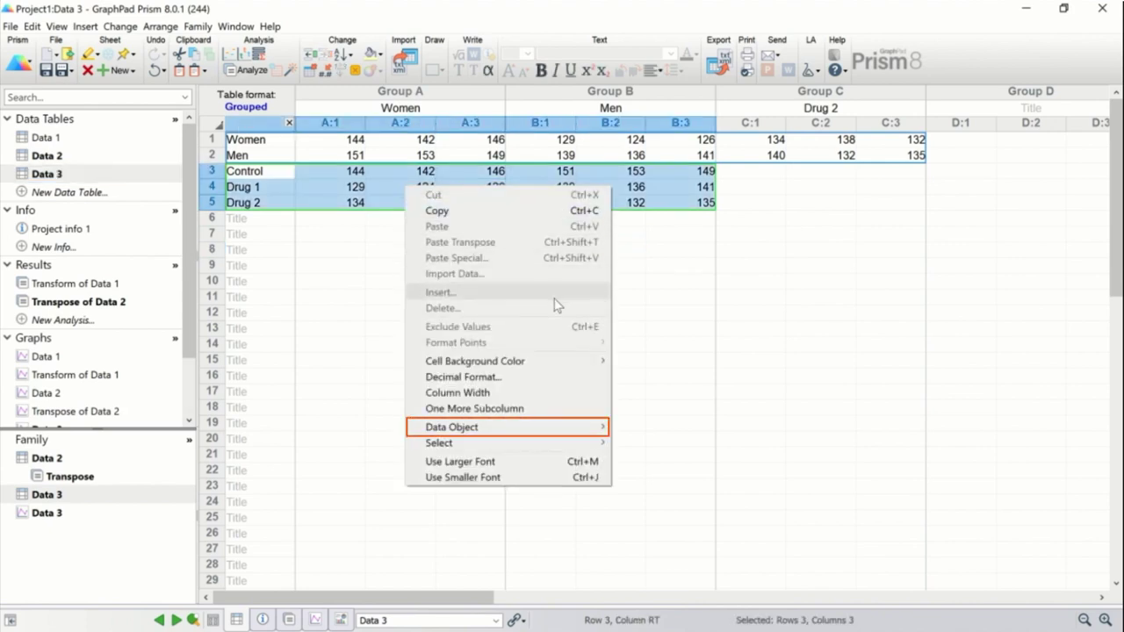
mouse_move(579, 434)
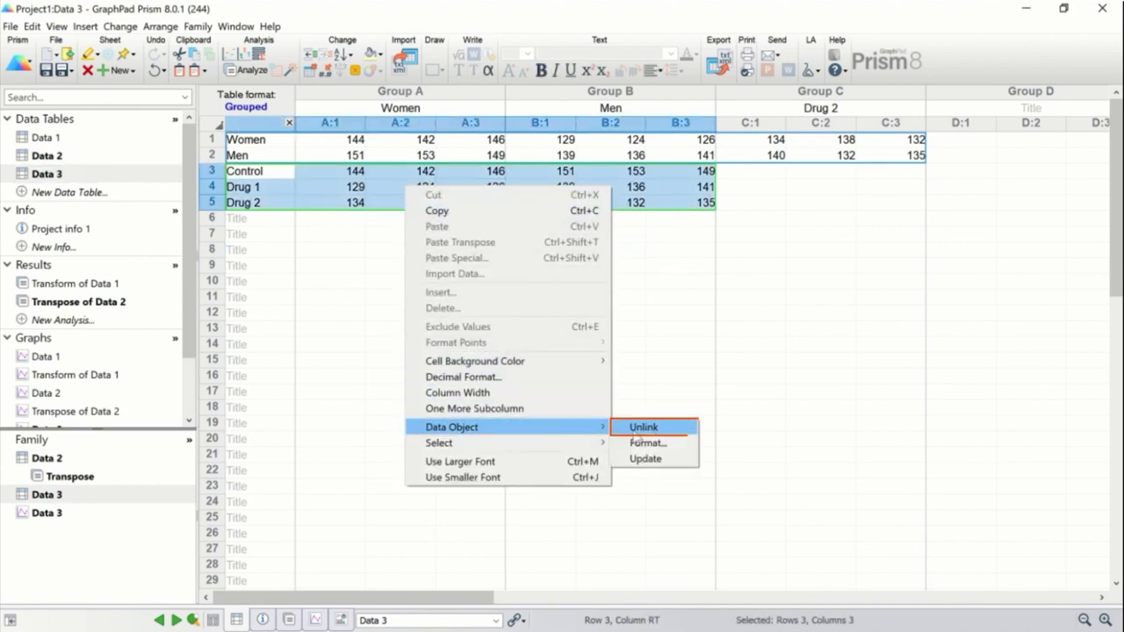
click(652, 429)
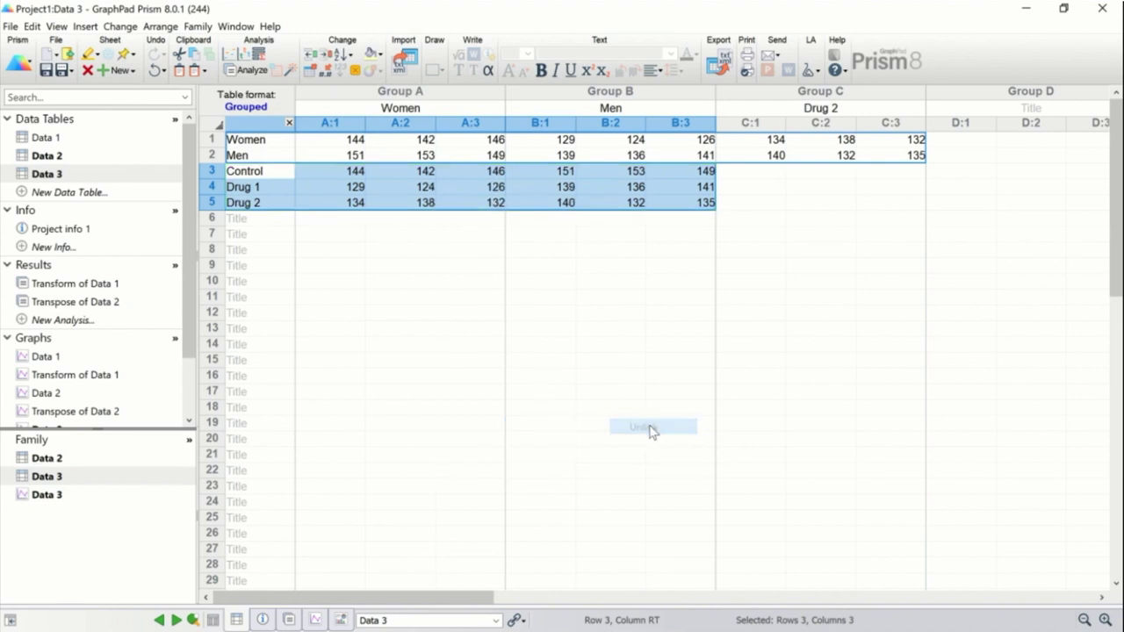
click(598, 300)
Step: Test editing Drug 1's first Women value to 5, then undo it back to 129
double_click(345, 187)
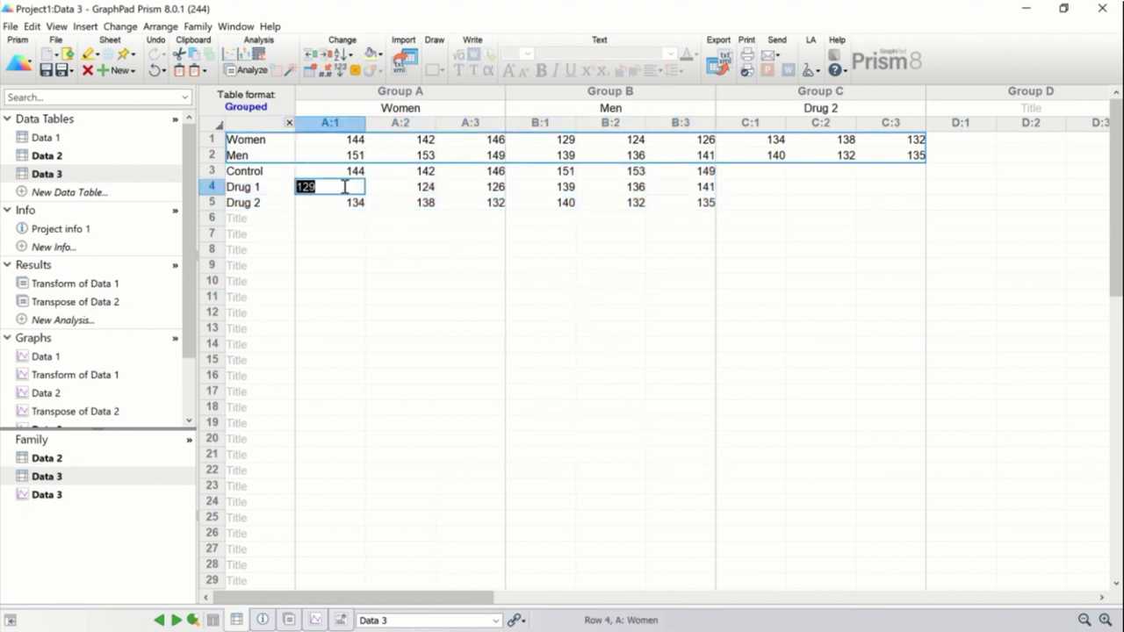
text(5)
click(454, 311)
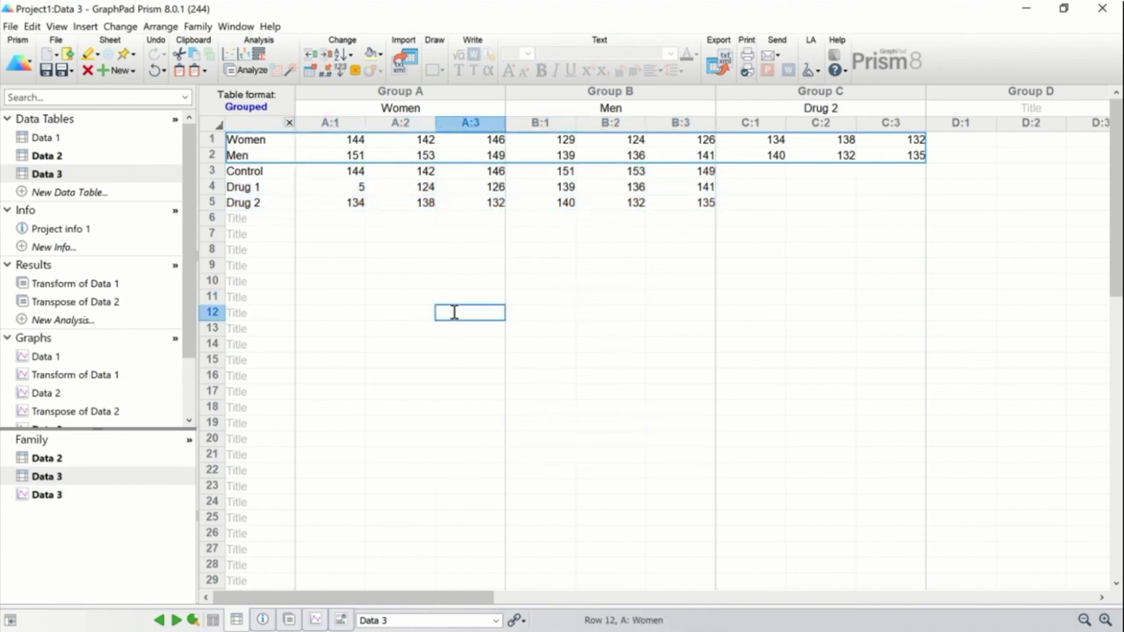
key(ctrl+z)
click(379, 254)
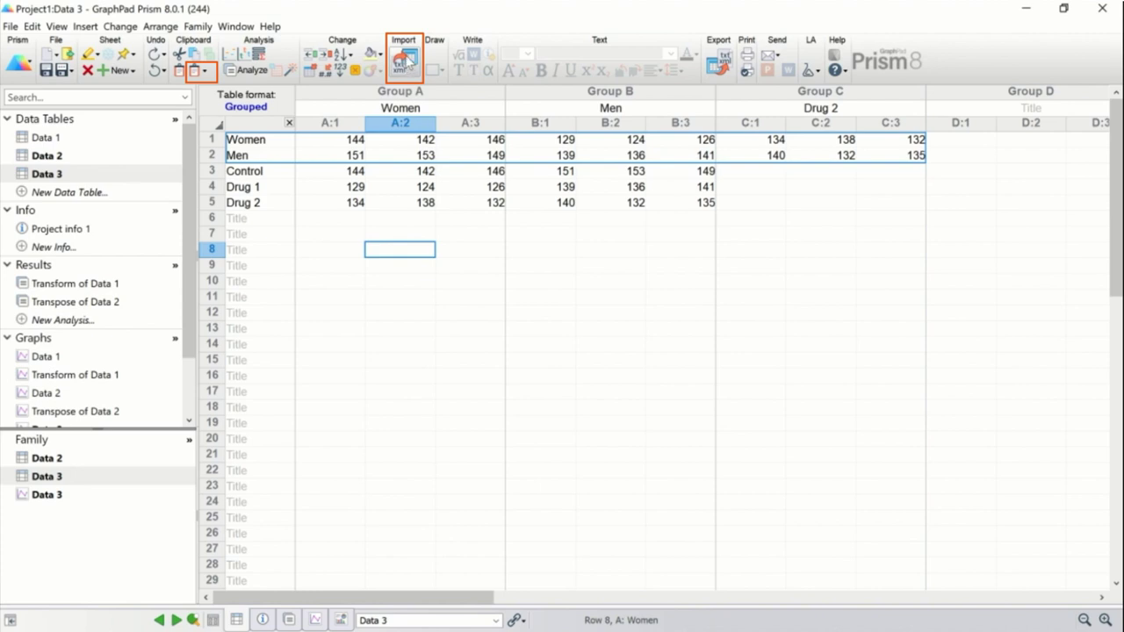
Step: Select row 7 of Data 3 and show the Paste dropdown options
click(272, 233)
click(198, 74)
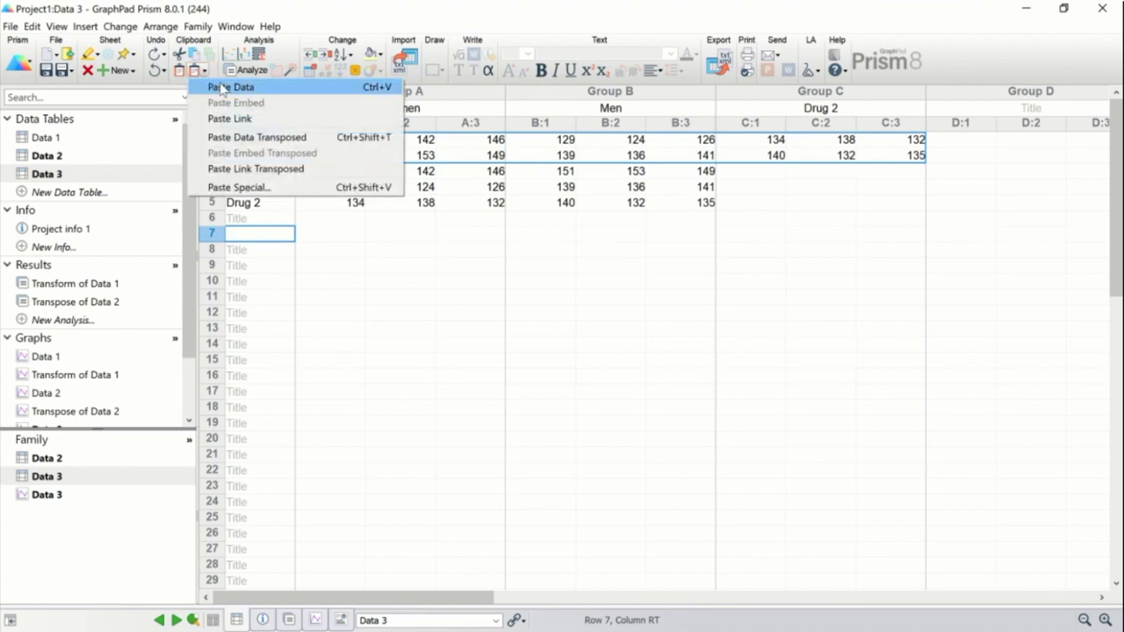
Step: Review the Import and Paste Special Choices dialog and cancel it without pasting
click(360, 189)
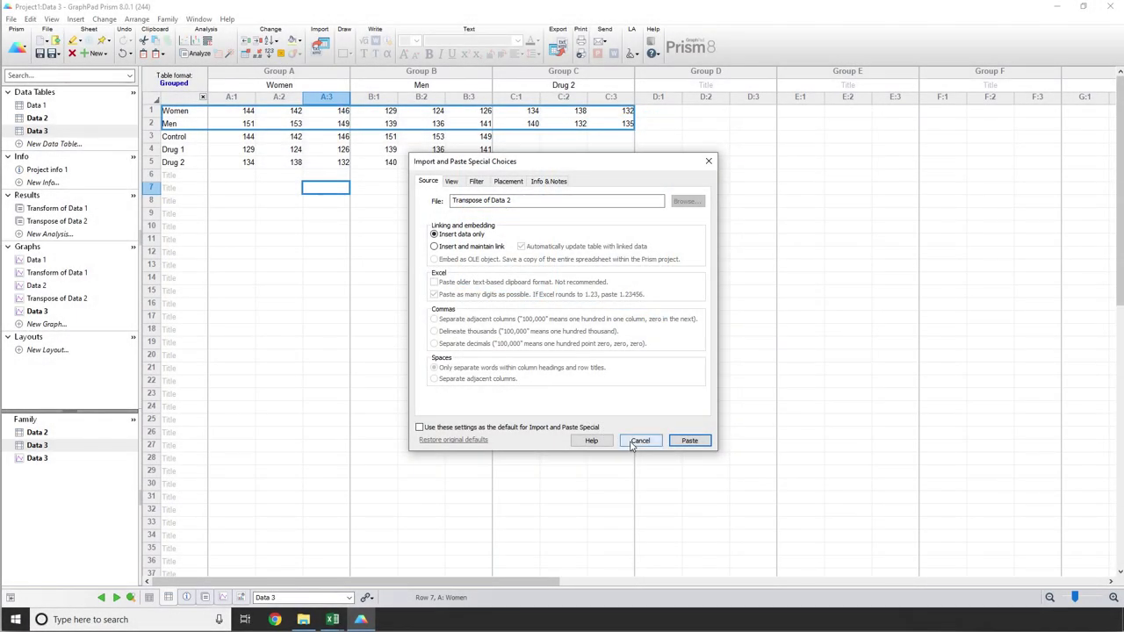
click(640, 441)
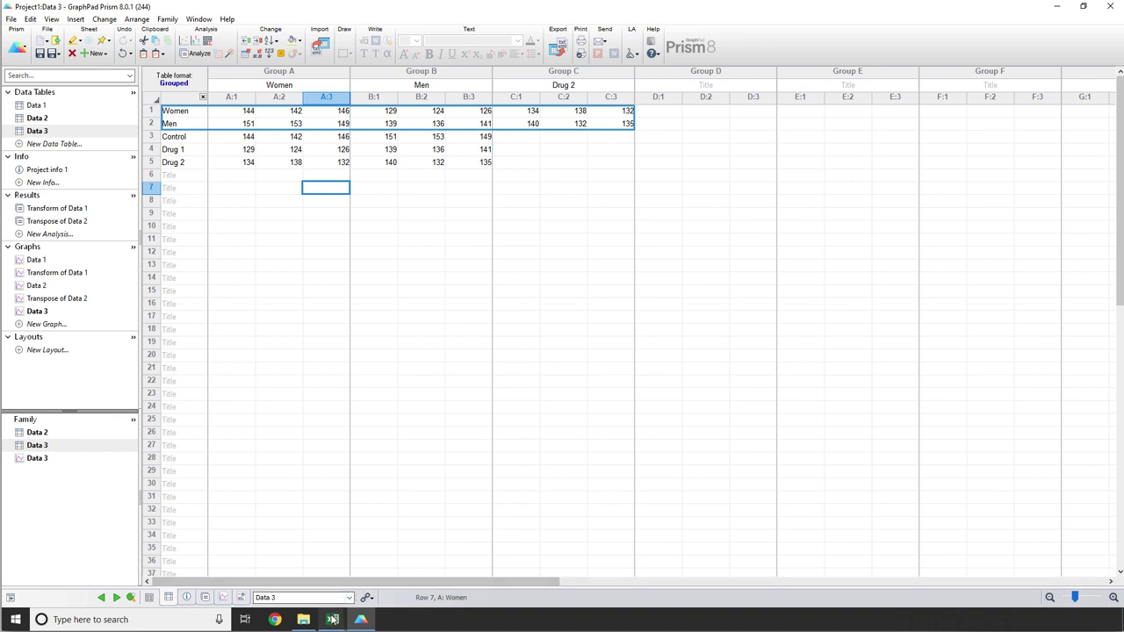
Step: Copy the Treatment Group range A1:J3 in the Blood Pressure Excel workbook
mouse_move(333, 620)
click(309, 588)
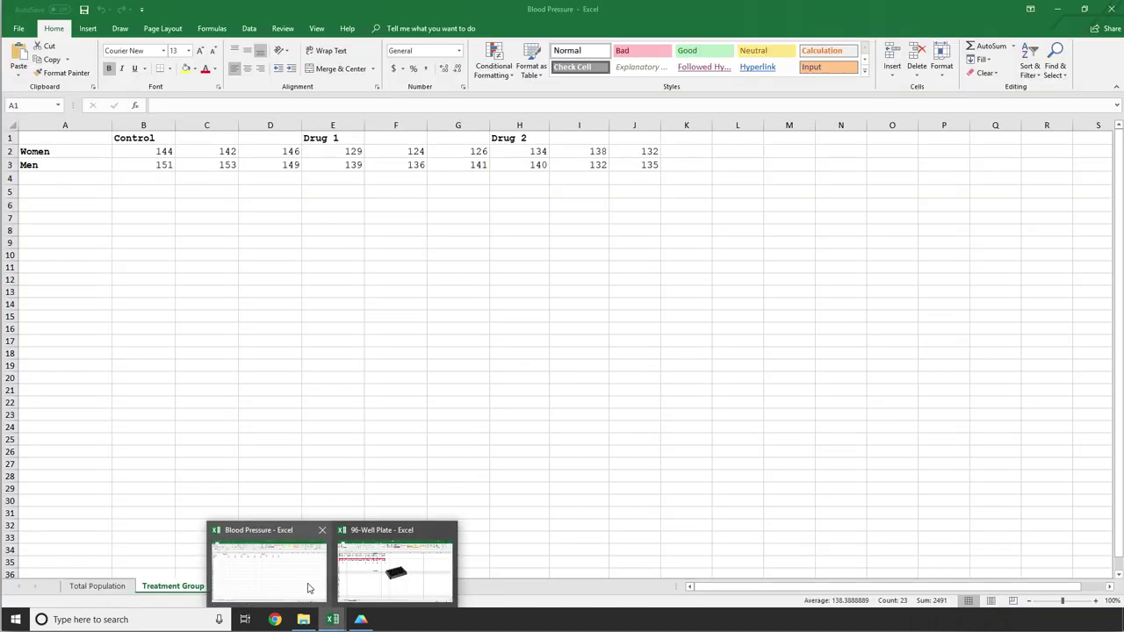
right_click(189, 169)
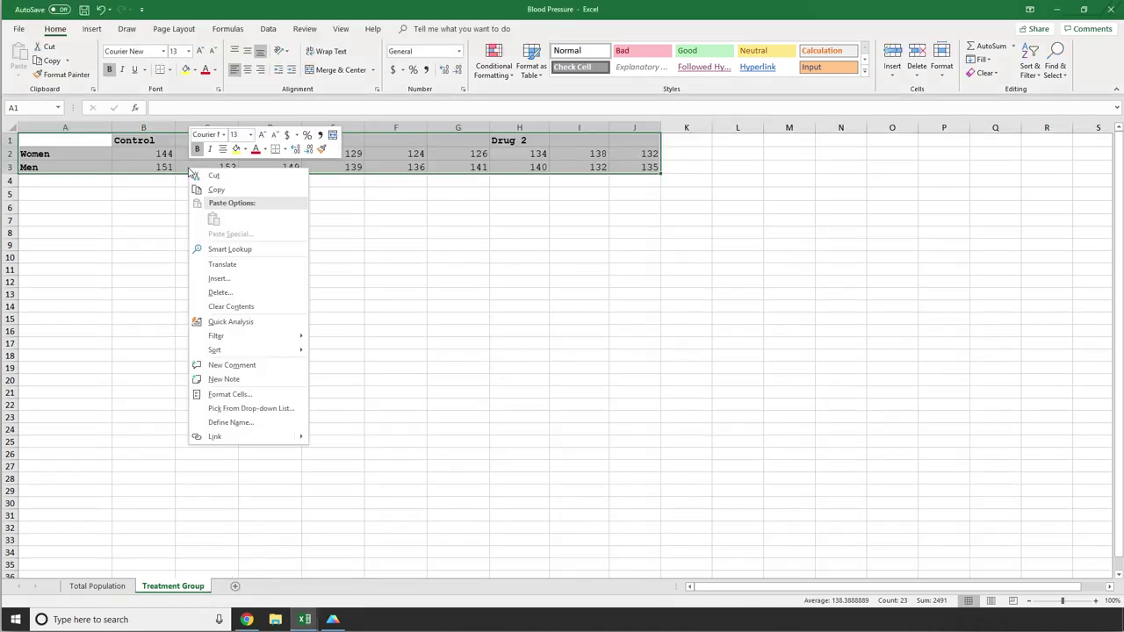
click(211, 190)
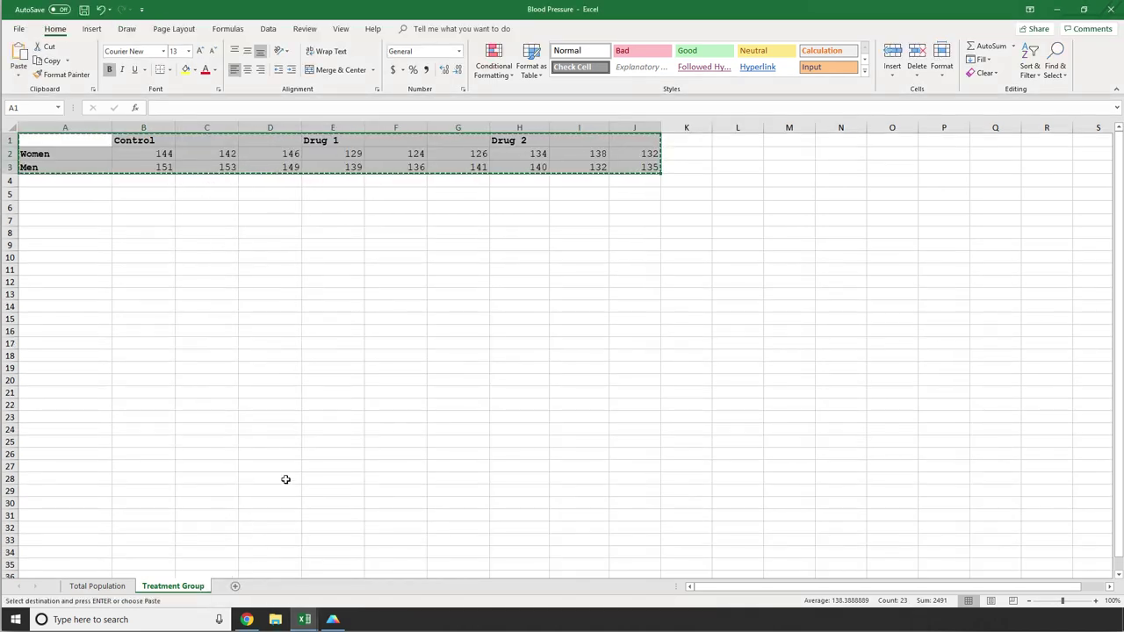
Step: Paste the Excel table into row 7 of Data 3 with Insert and maintain link
click(332, 620)
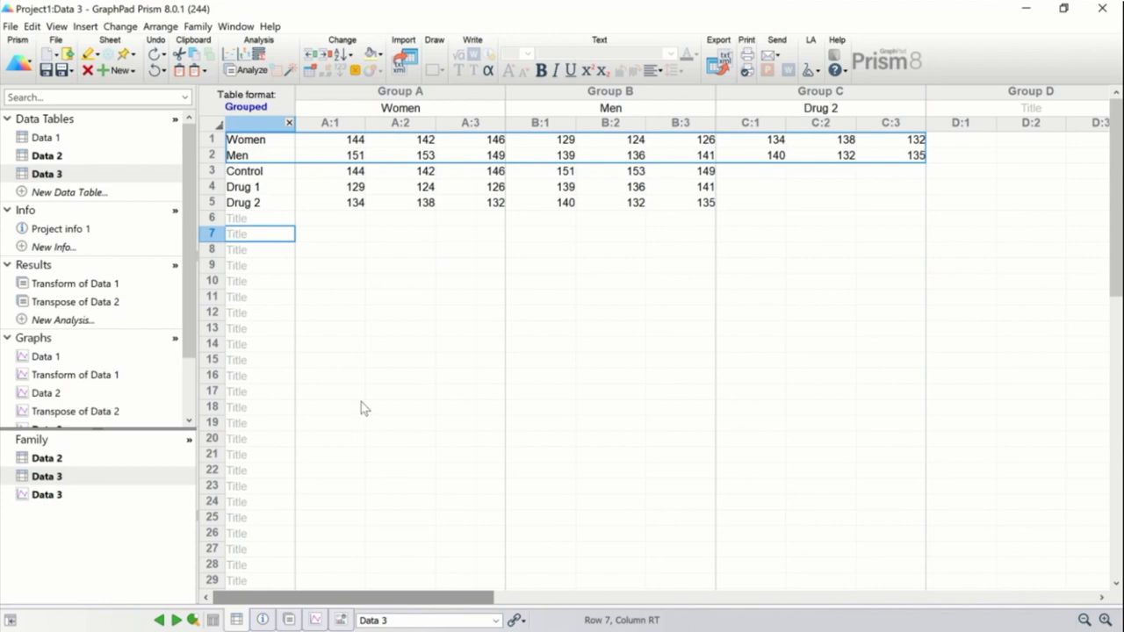
right_click(271, 238)
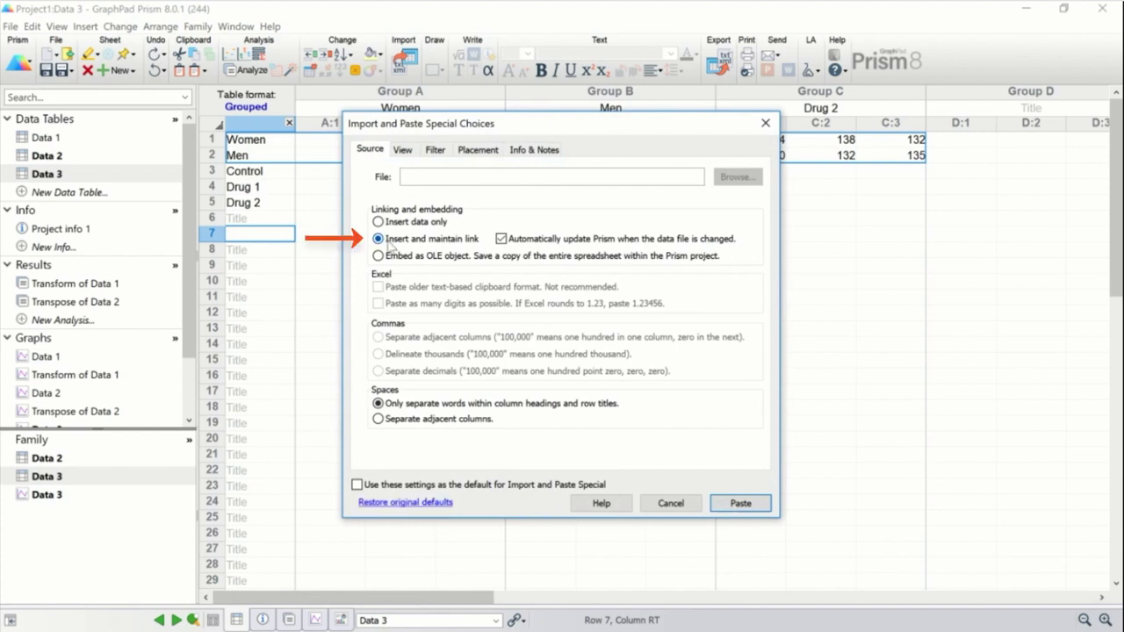
click(742, 506)
click(746, 391)
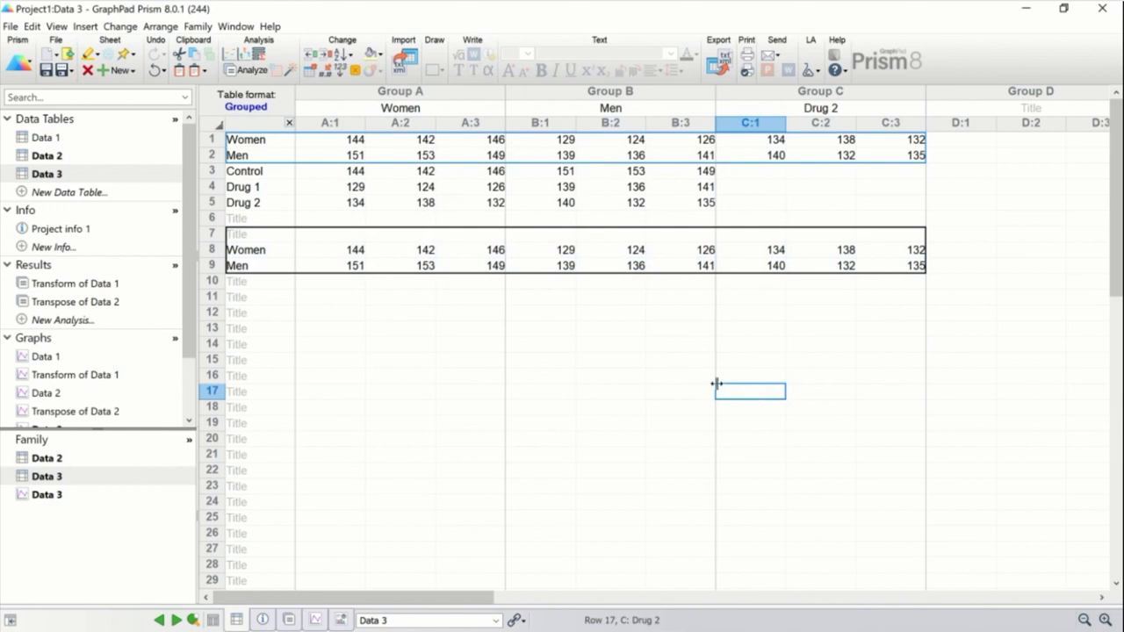
Step: Follow the pasted block's link to Blood Pressure.xlsx and return to Prism
mouse_move(742, 270)
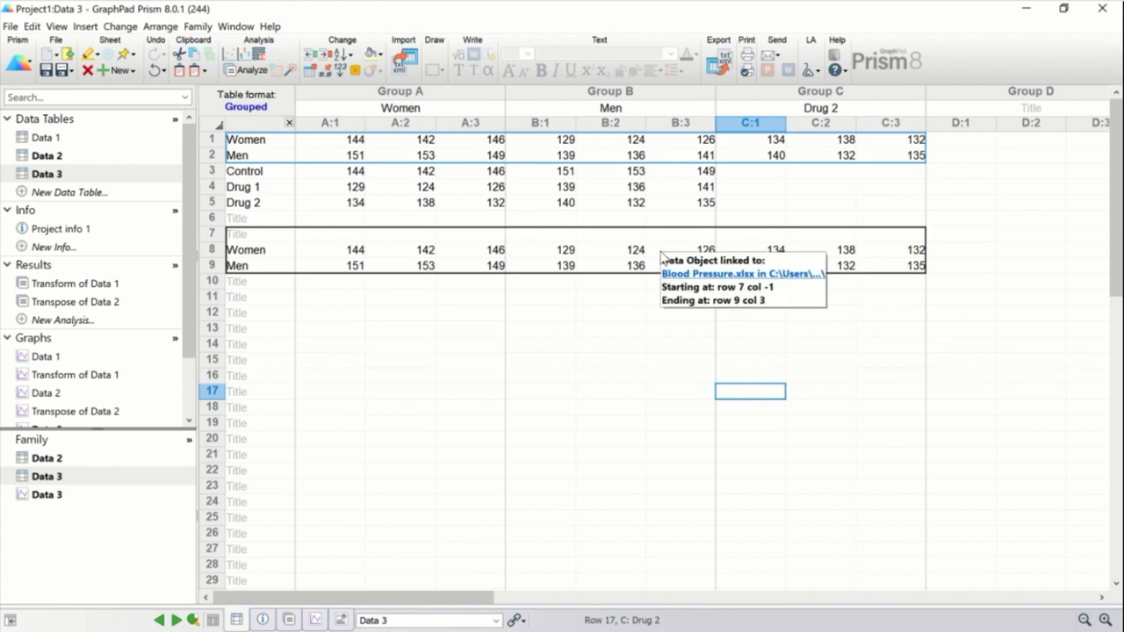
click(708, 275)
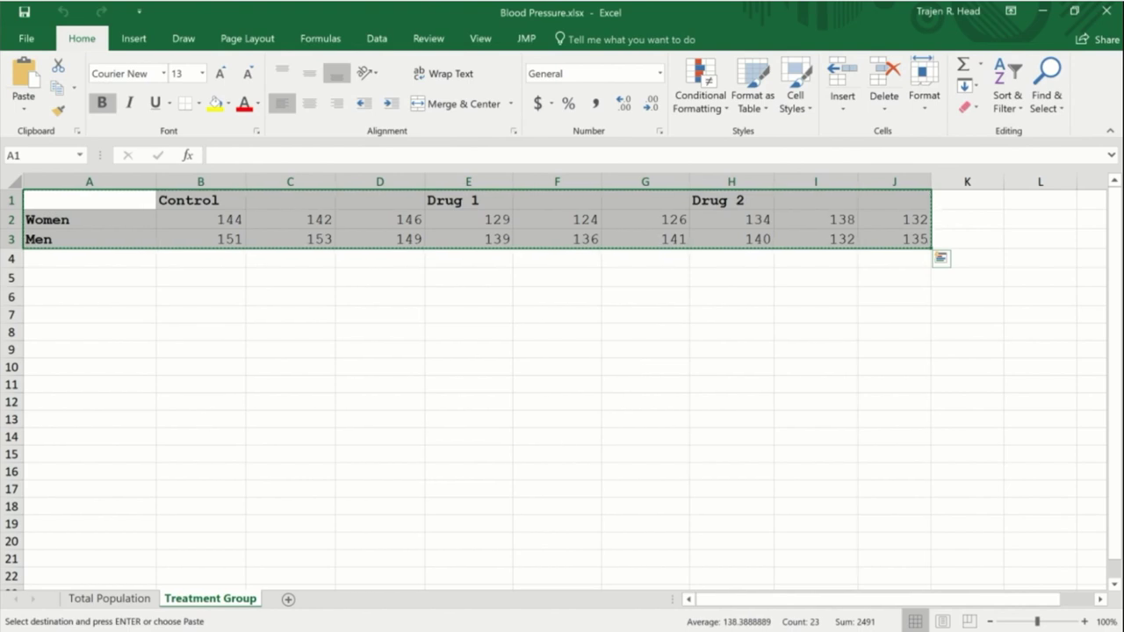
mouse_move(428, 631)
click(428, 571)
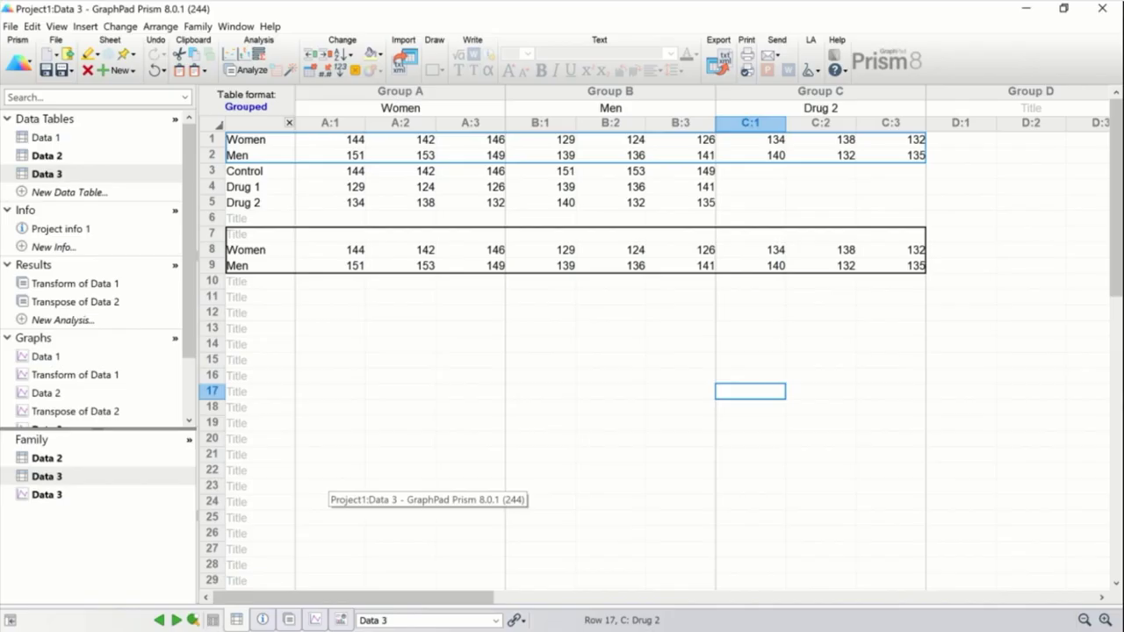
Step: Paste Special the Excel range at row 11 as an embedded whole-spreadsheet object
click(269, 297)
right_click(272, 300)
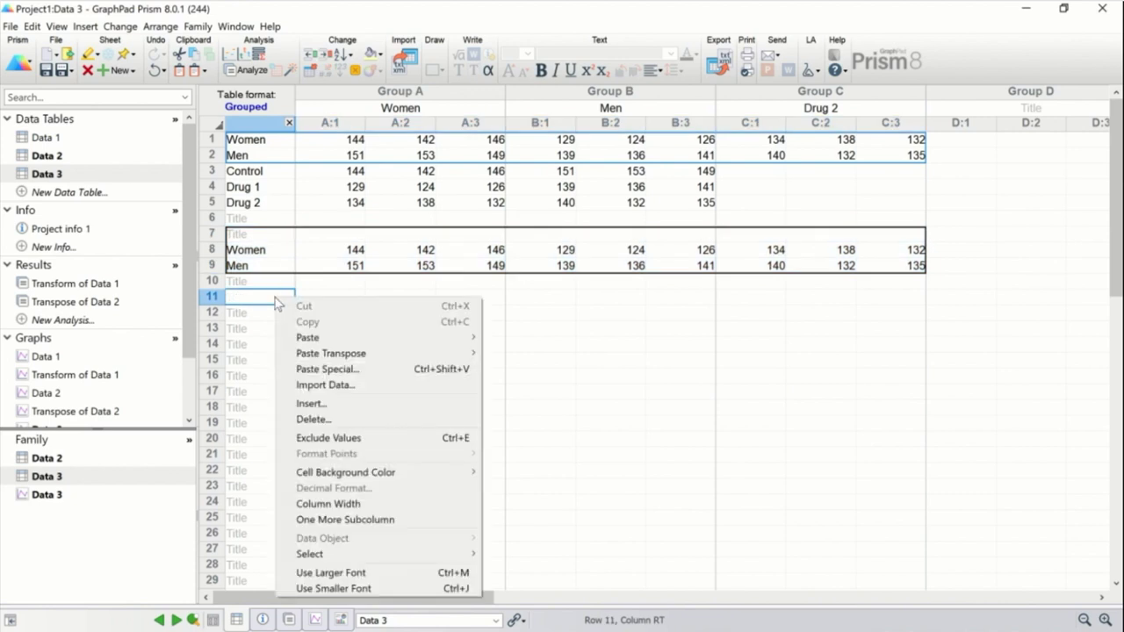
click(392, 372)
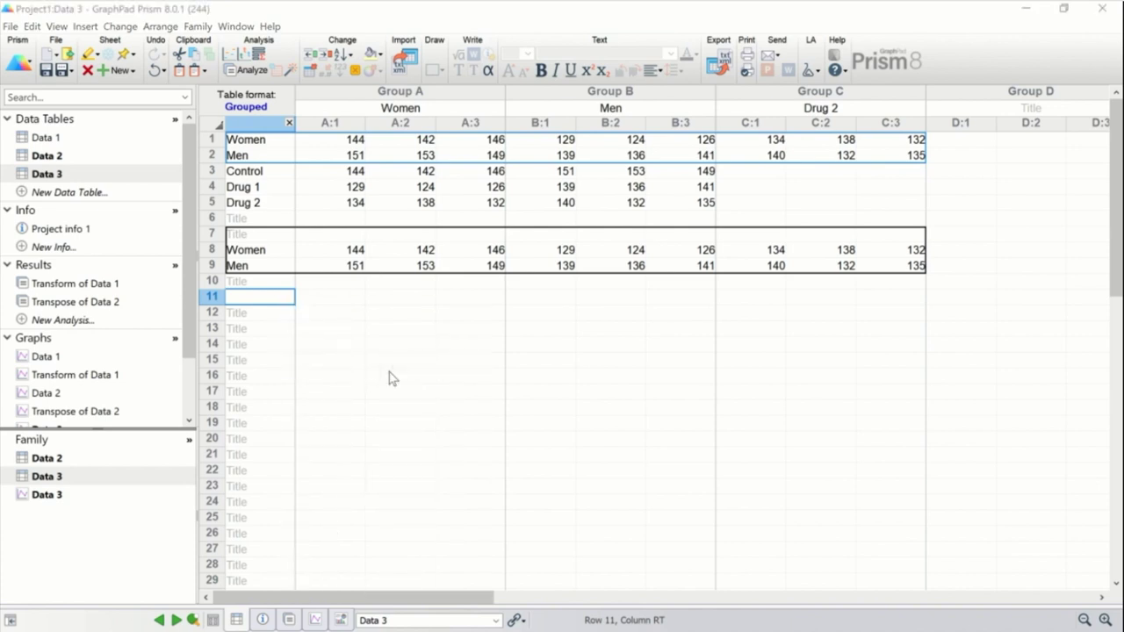
click(404, 258)
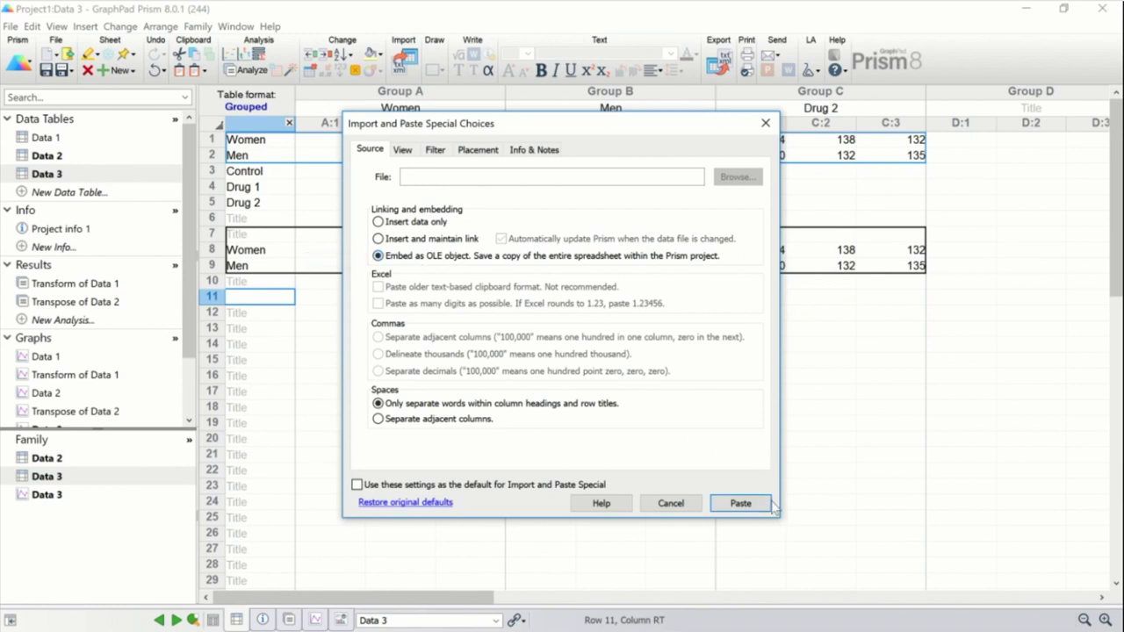
click(745, 505)
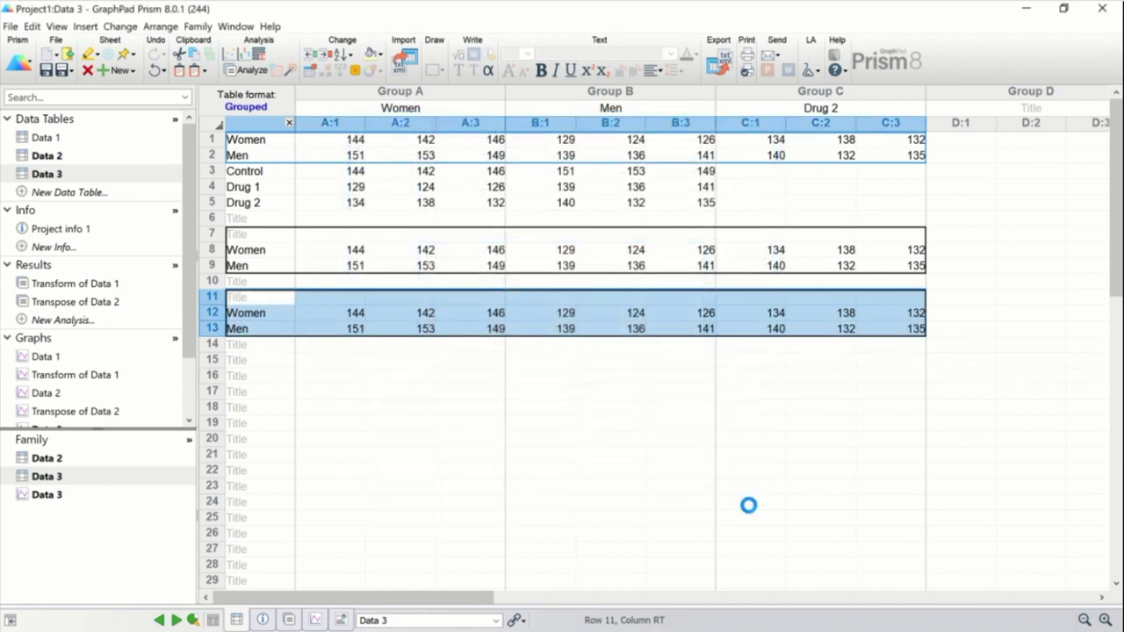
click(676, 429)
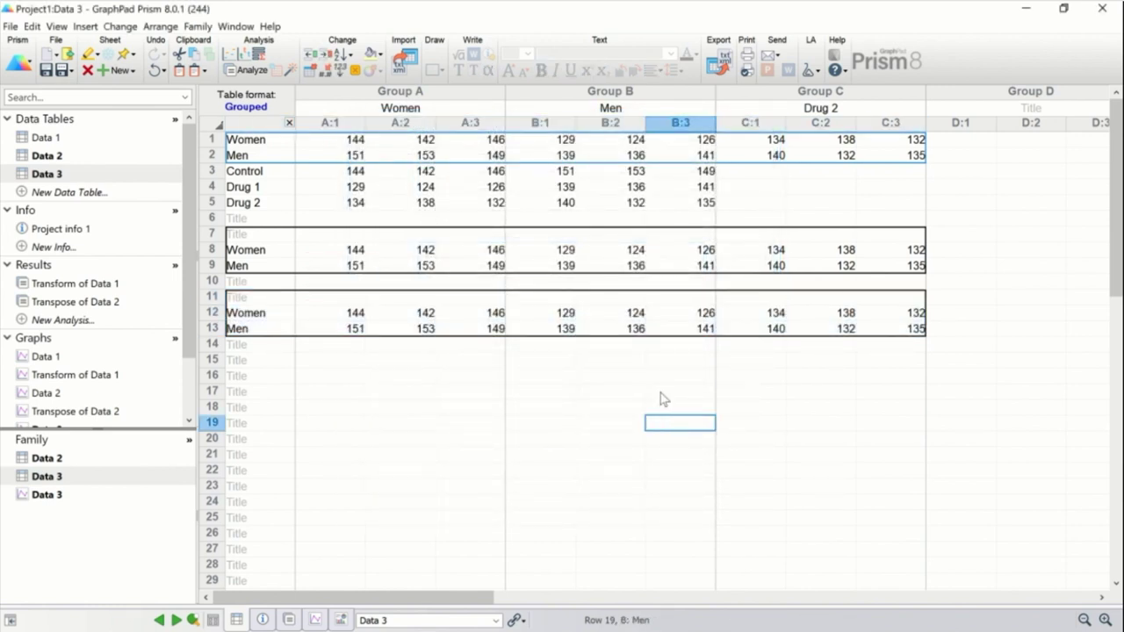
mouse_move(617, 325)
Step: Move the embedded worksheet window right and check the Total Population and Treatment Group sheets
mouse_move(573, 326)
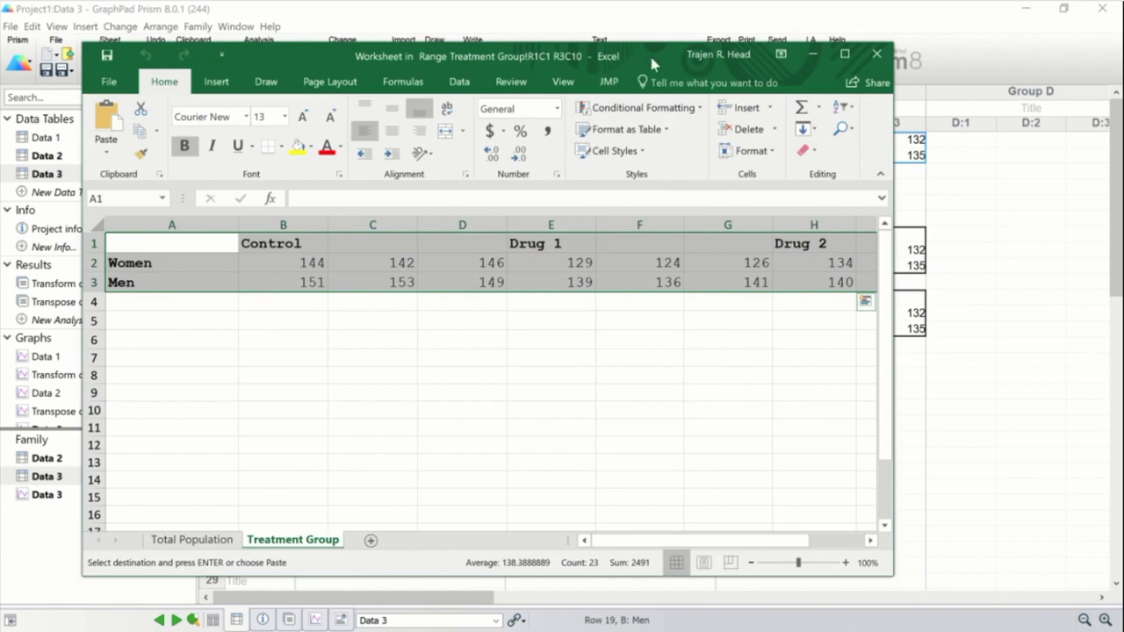
drag(649, 52, 843, 58)
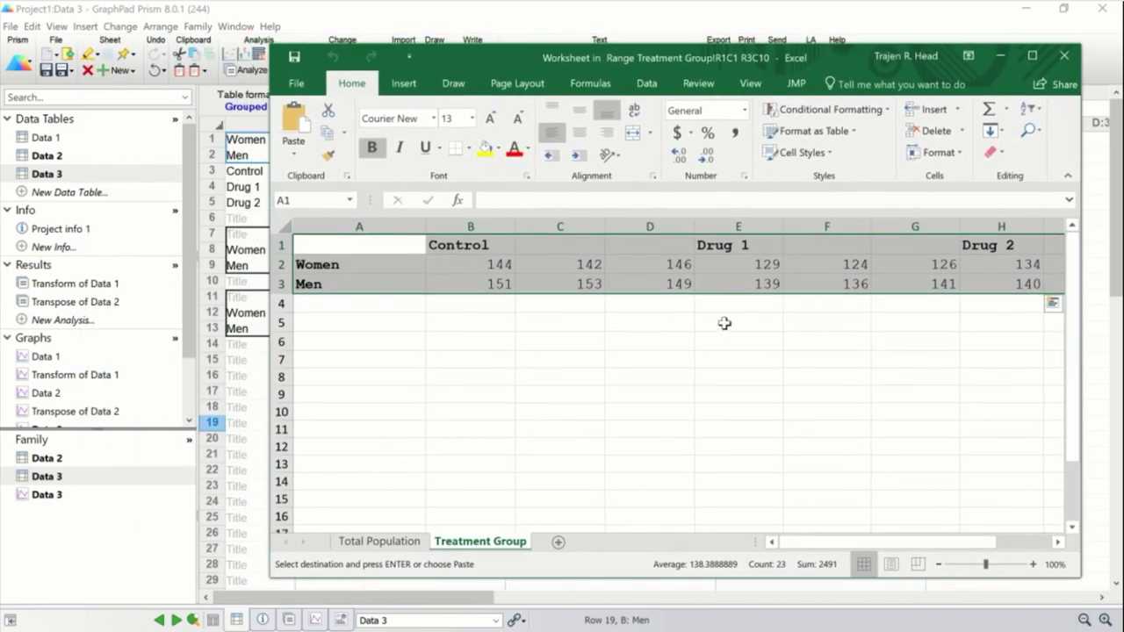
click(699, 379)
click(387, 544)
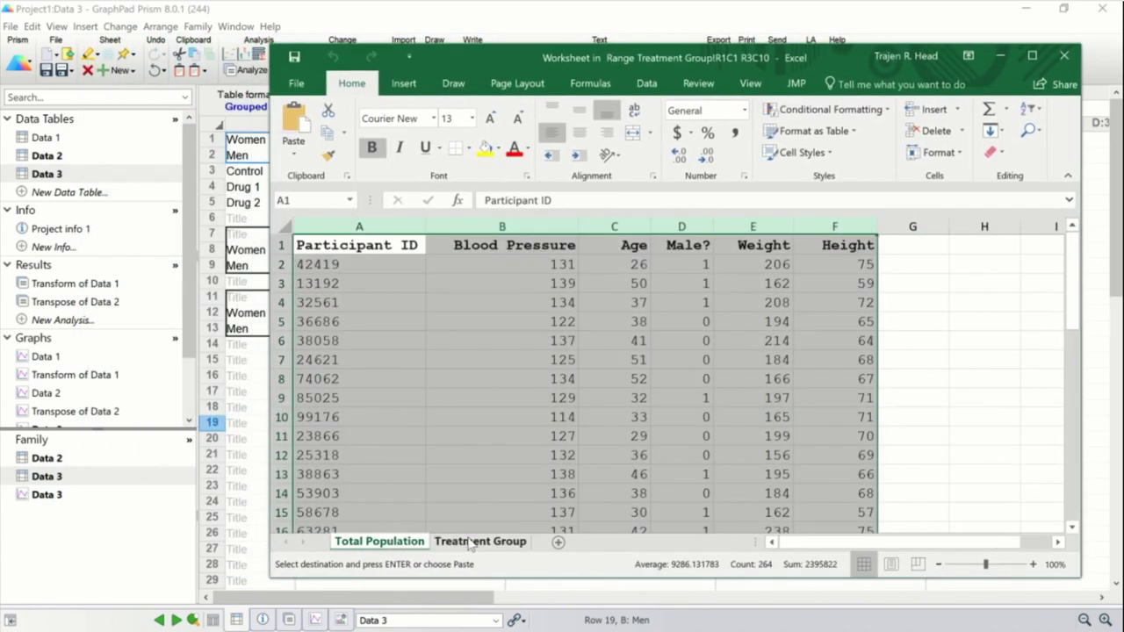
click(475, 542)
Step: Change cell B2 on Treatment Group from 144 to 5 and close the embedded worksheet
click(481, 264)
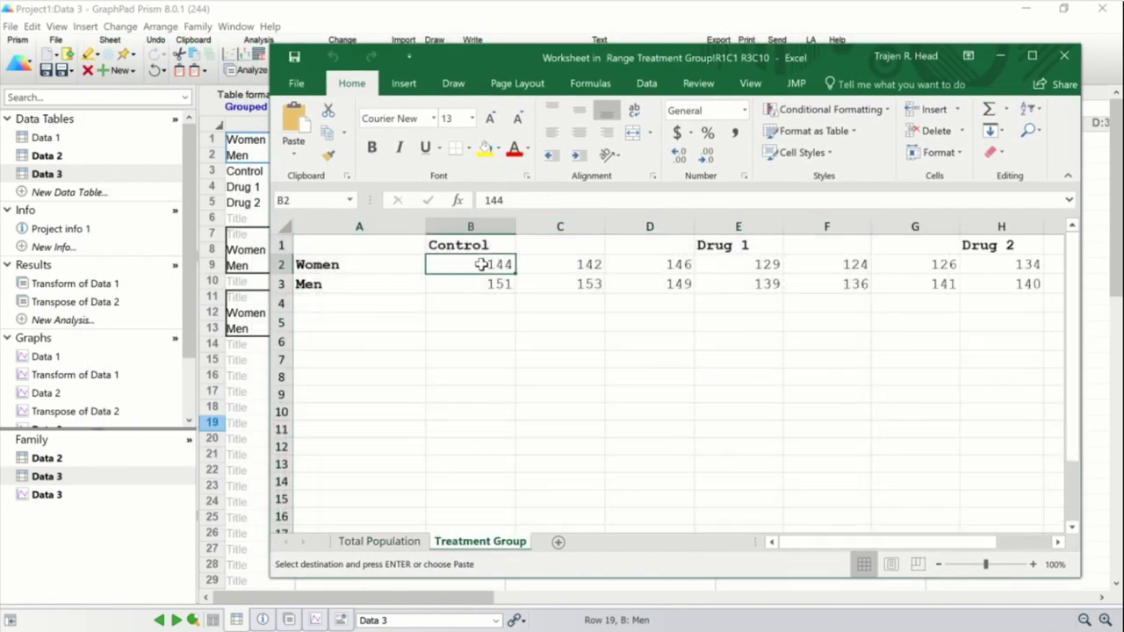
text(5)
key(Return)
key(Return)
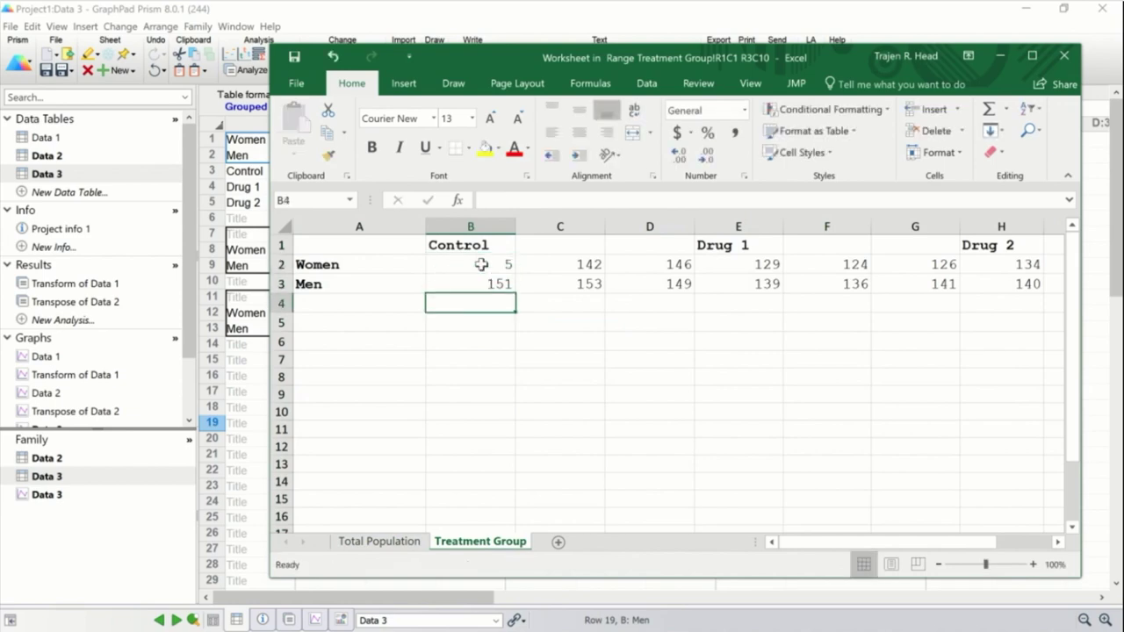
click(1068, 58)
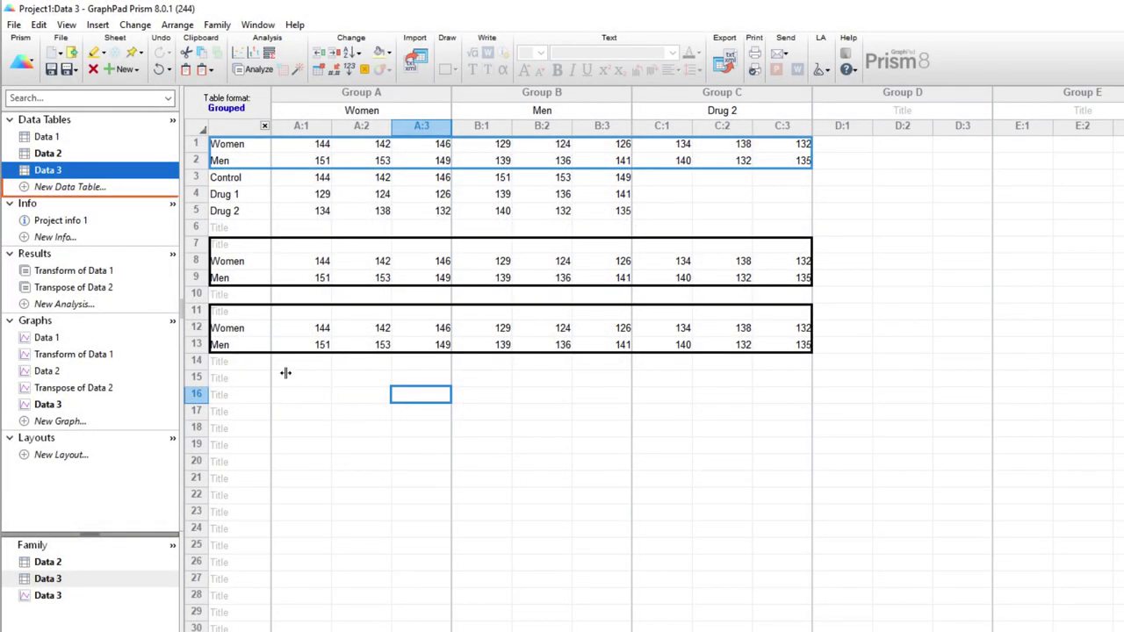
Step: Create a new Multiple variables data table
click(69, 188)
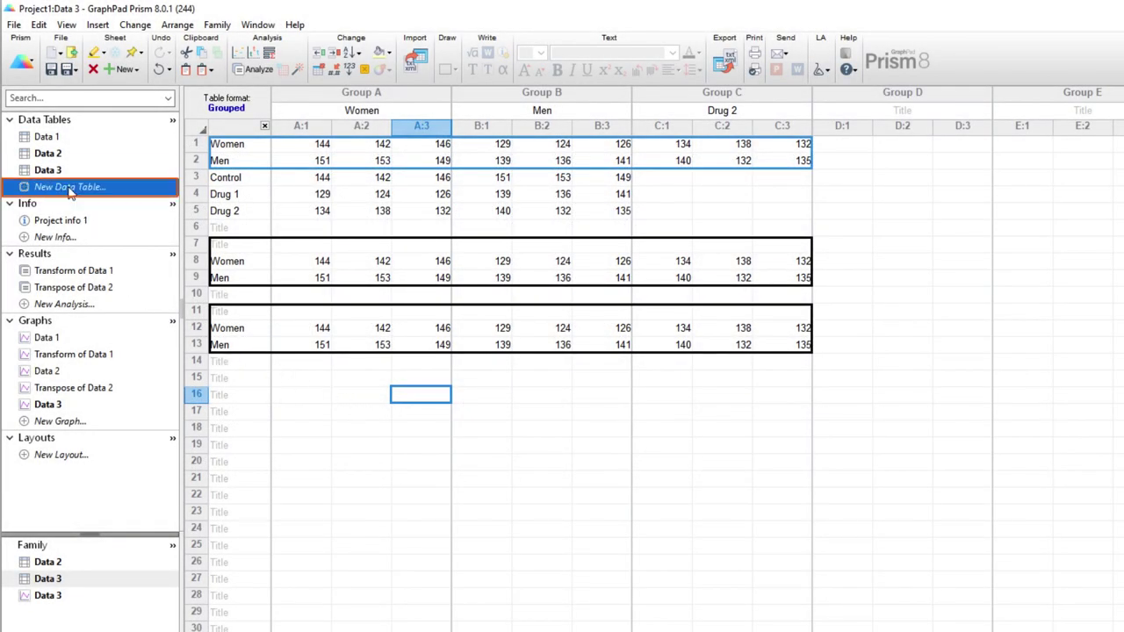
click(516, 338)
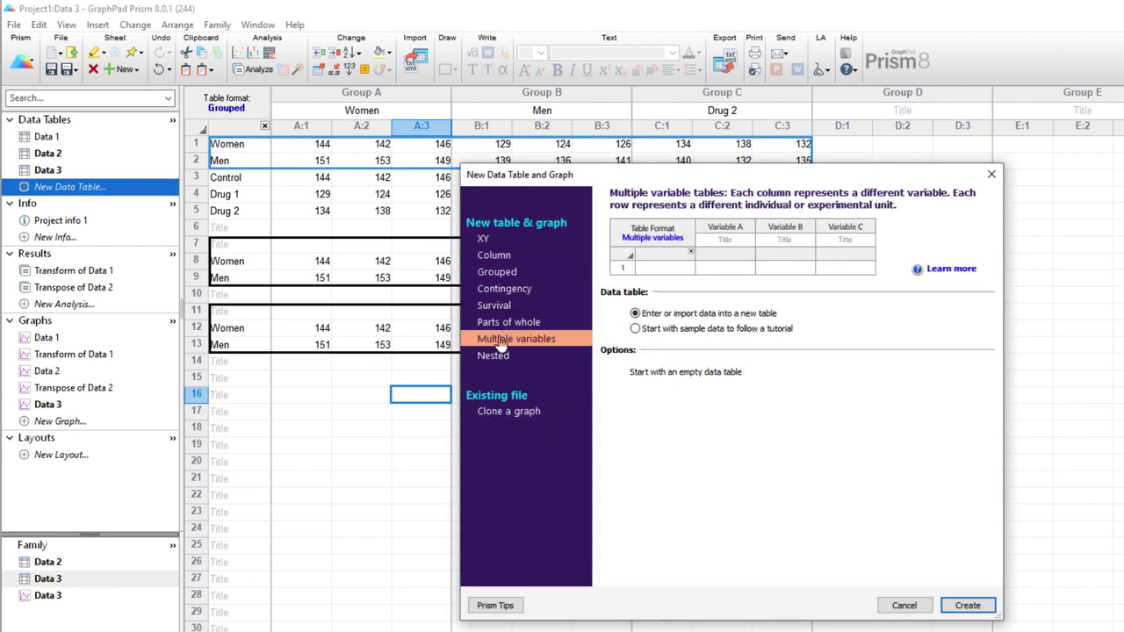
click(964, 604)
Step: Import Blood Pressure CSV from the Prism Data Files folder
click(415, 69)
click(57, 297)
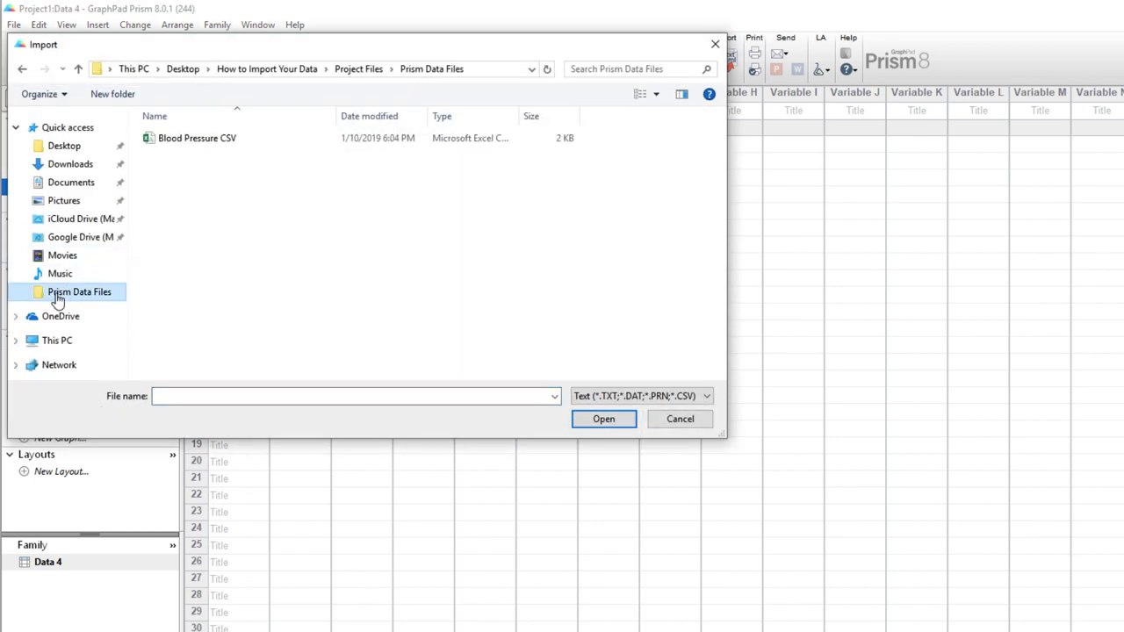
click(193, 139)
click(599, 420)
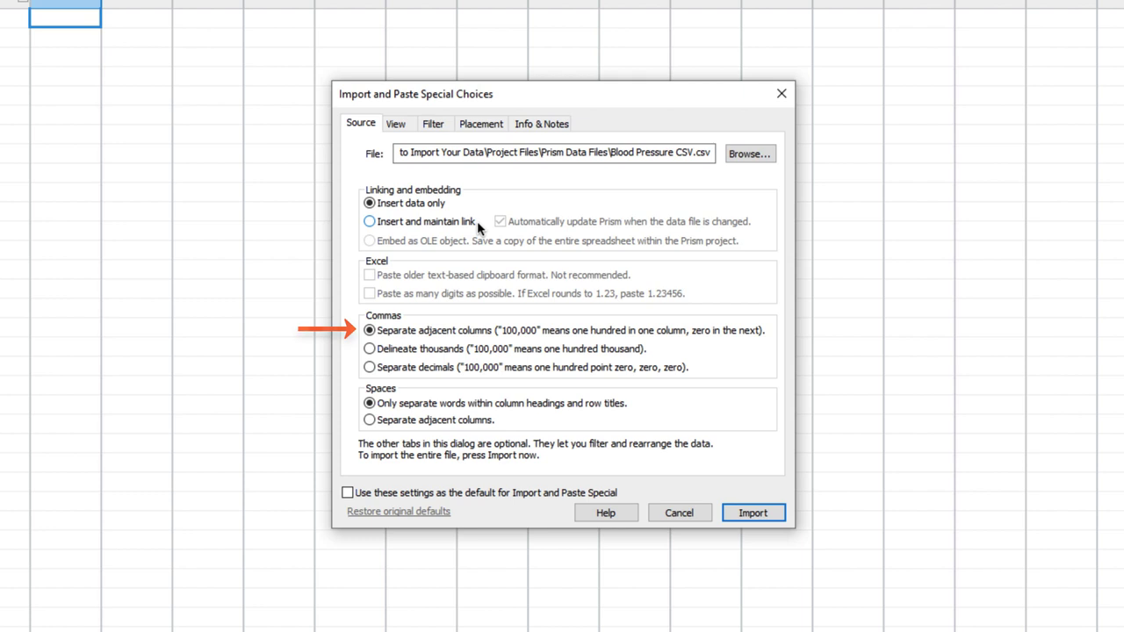
Step: Preview the CSV split, then switch commas to delineate thousands and preview again
click(408, 125)
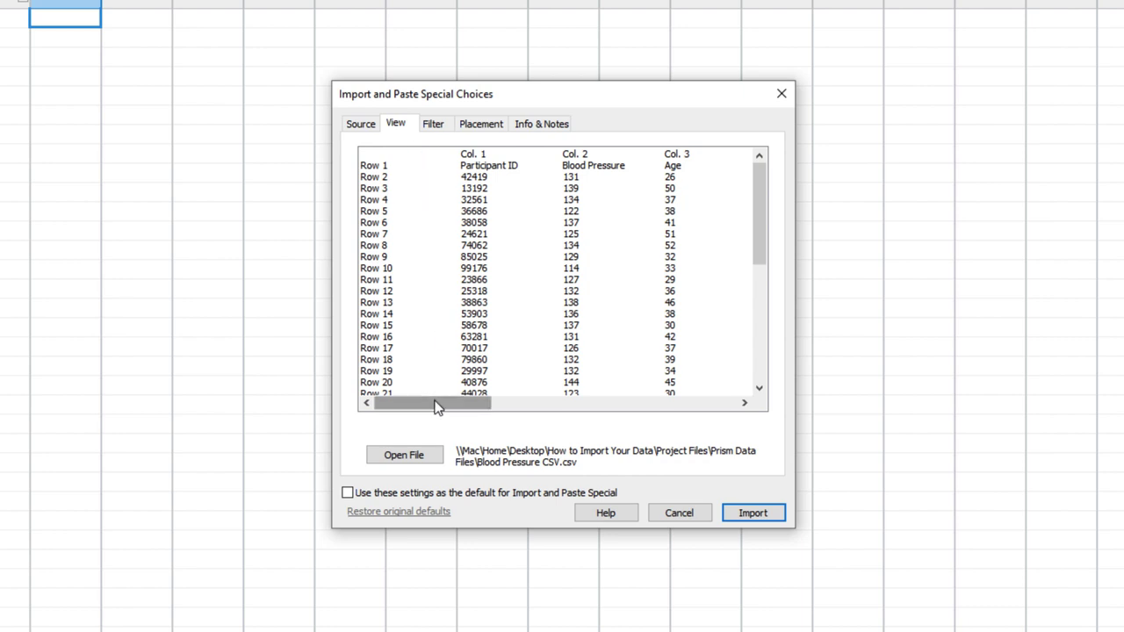
mouse_move(435, 406)
mouse_down()
mouse_move(592, 403)
mouse_move(411, 397)
mouse_move(444, 413)
mouse_up()
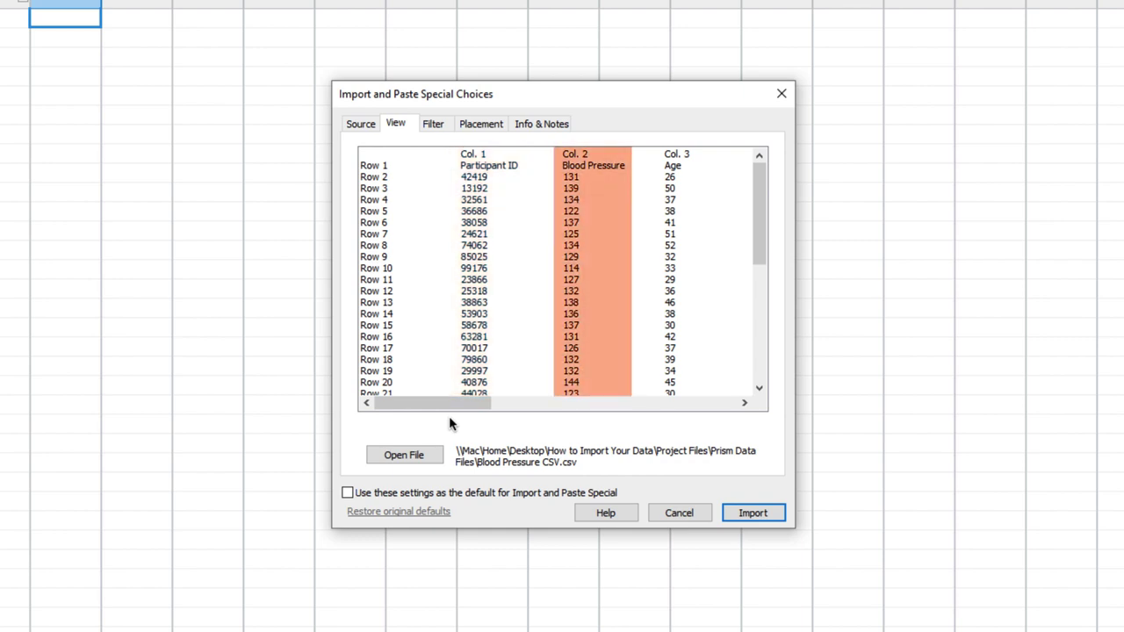
click(367, 128)
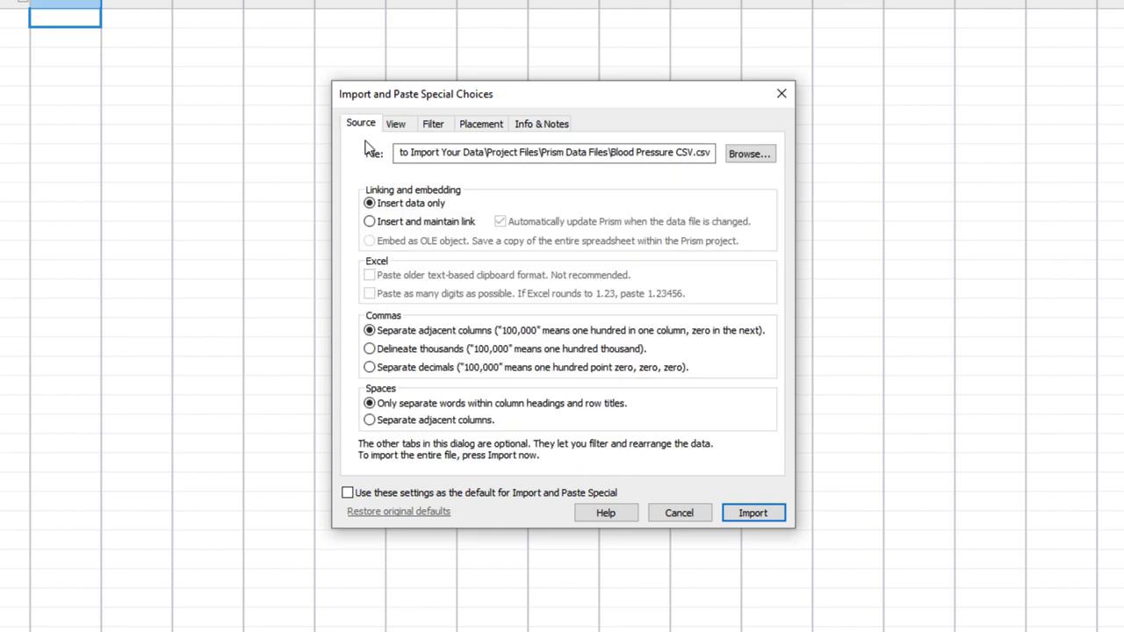
click(370, 348)
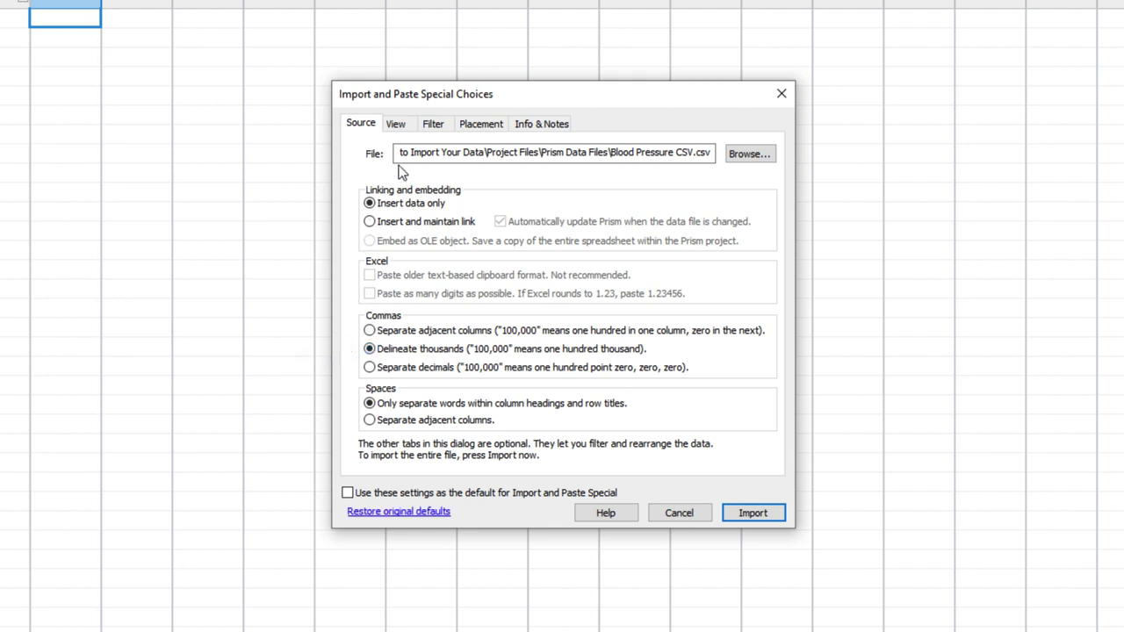
click(407, 129)
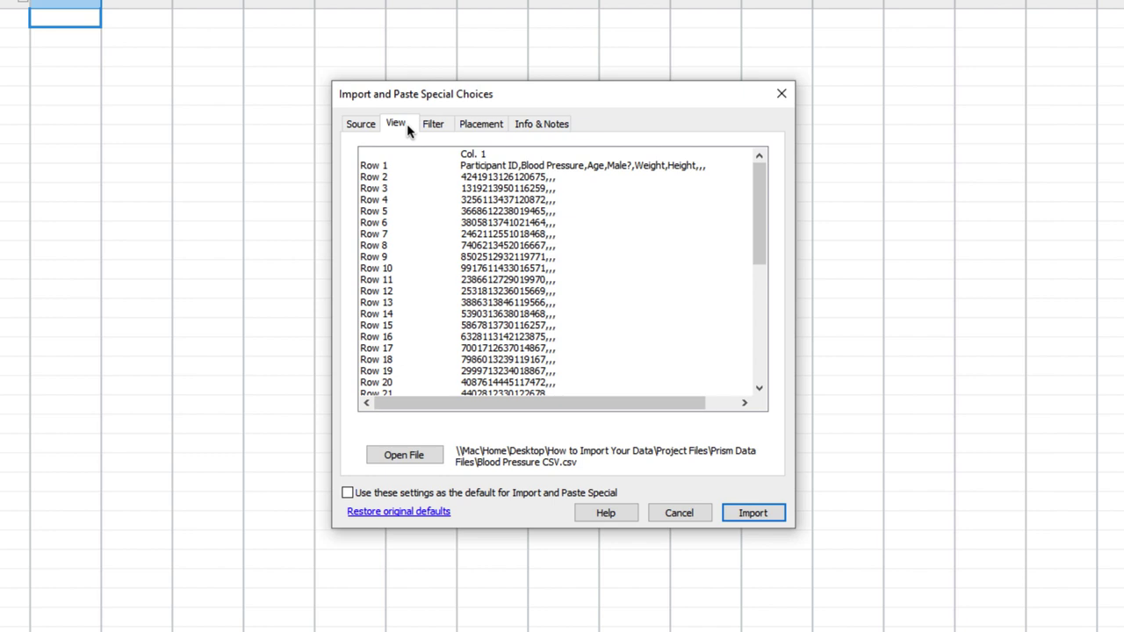
Step: Set commas back to separating adjacent columns
mouse_move(757, 202)
mouse_down()
mouse_move(757, 256)
mouse_move(755, 202)
mouse_up()
click(360, 123)
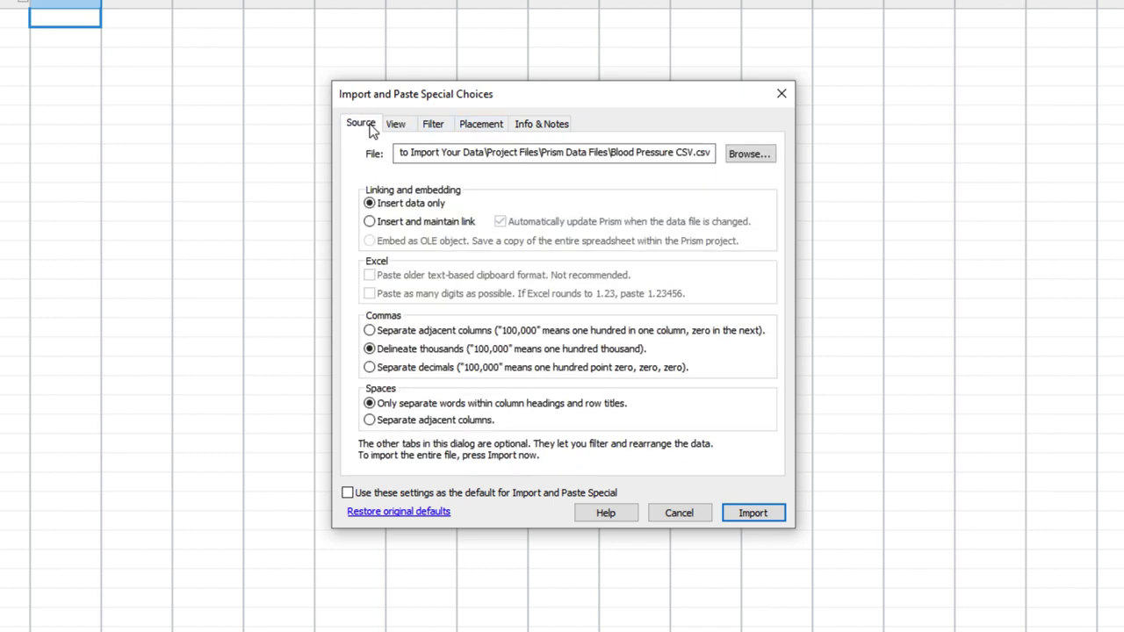
click(368, 329)
click(432, 126)
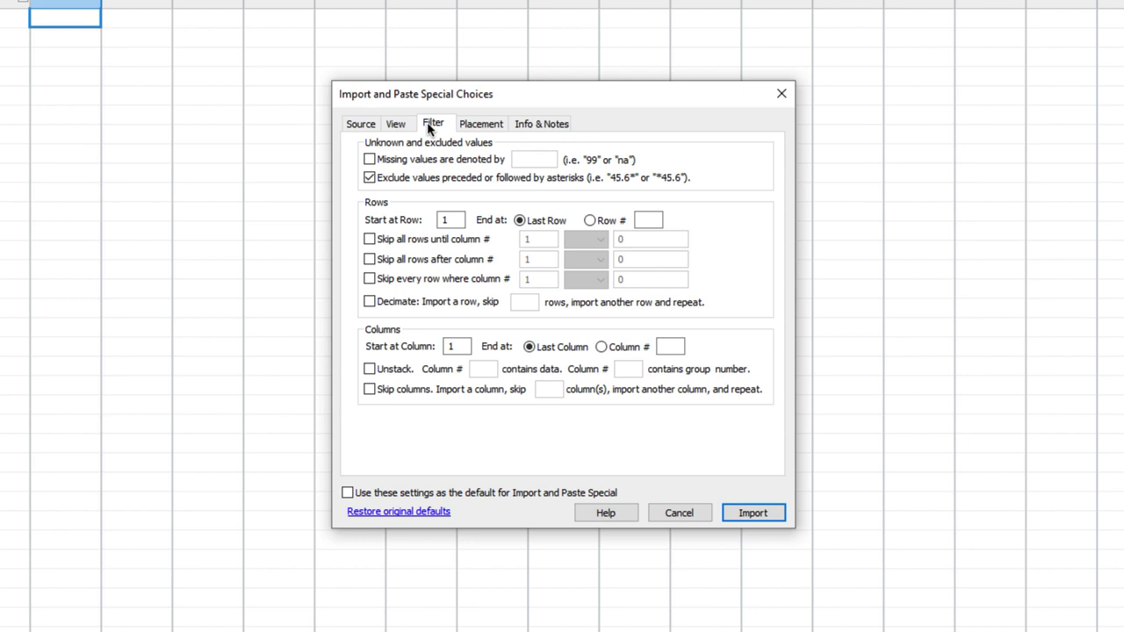
Step: Confirm Male? is column 4, then skip every row where column 4 equals 1
click(409, 128)
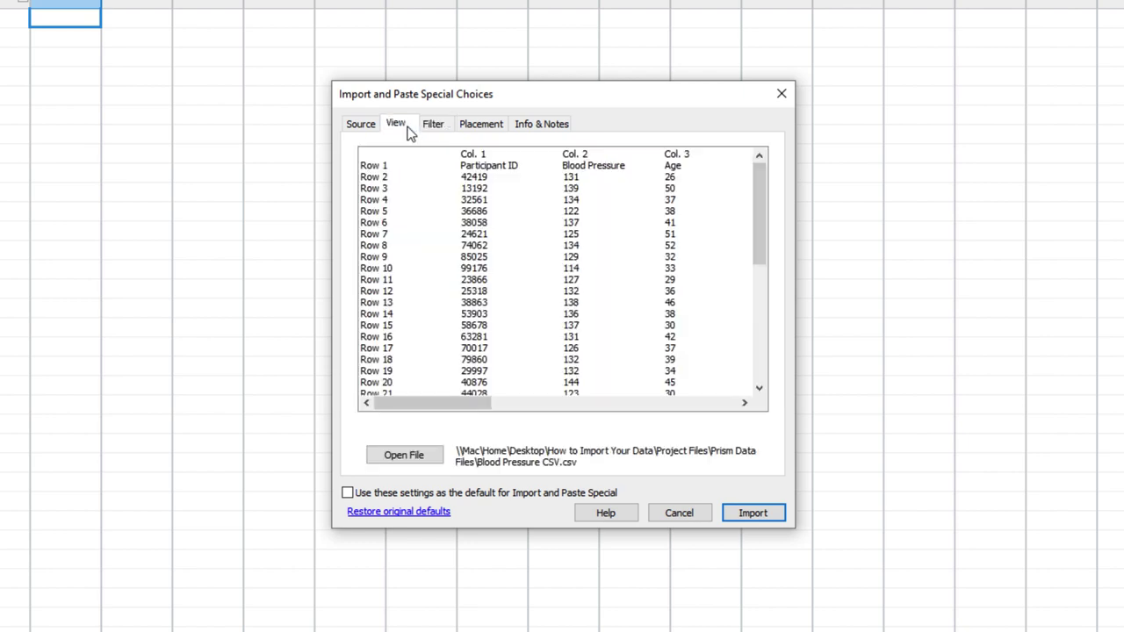
drag(426, 408, 467, 410)
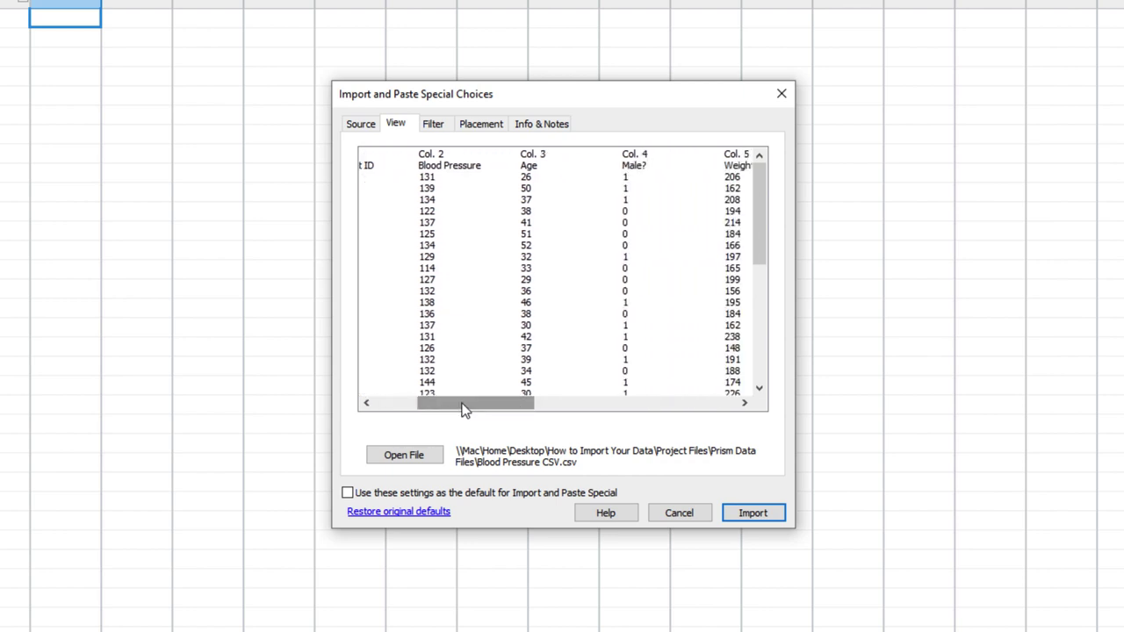
click(450, 126)
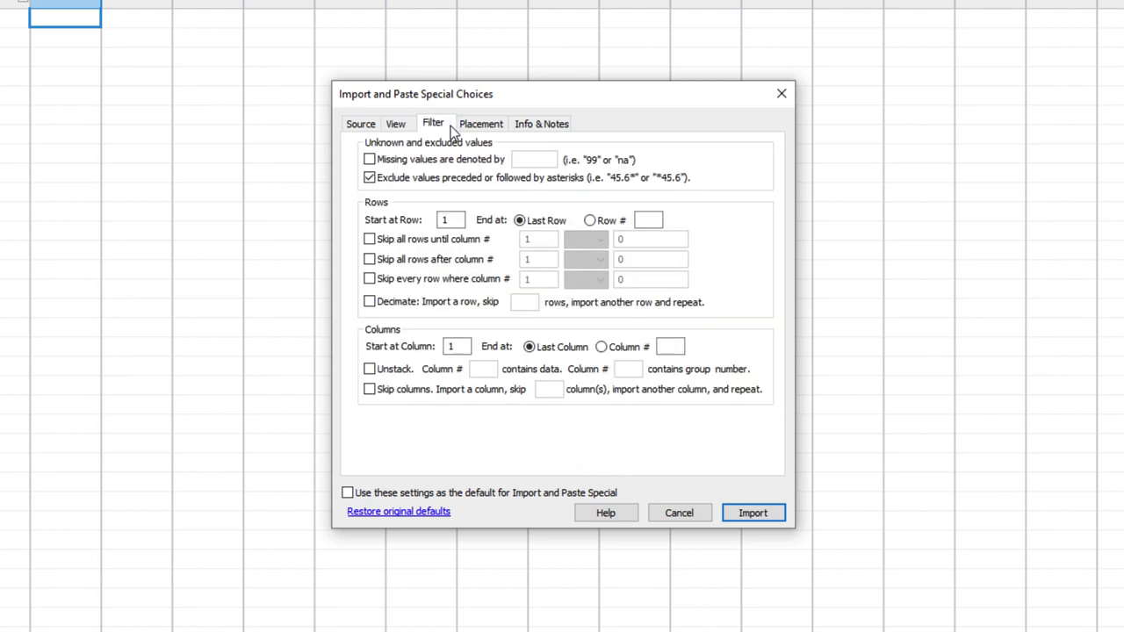
click(476, 279)
text(4)
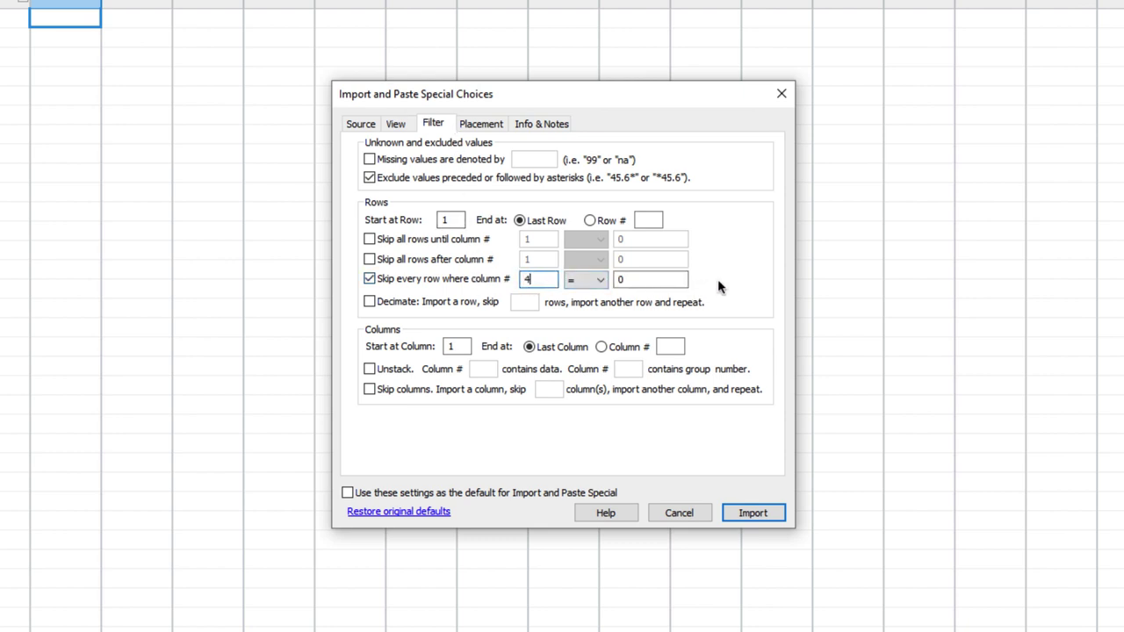
double_click(677, 277)
text(1)
Step: Import only the Male? 0 rows, then choose the Blood Pressure CSV for another import
click(753, 513)
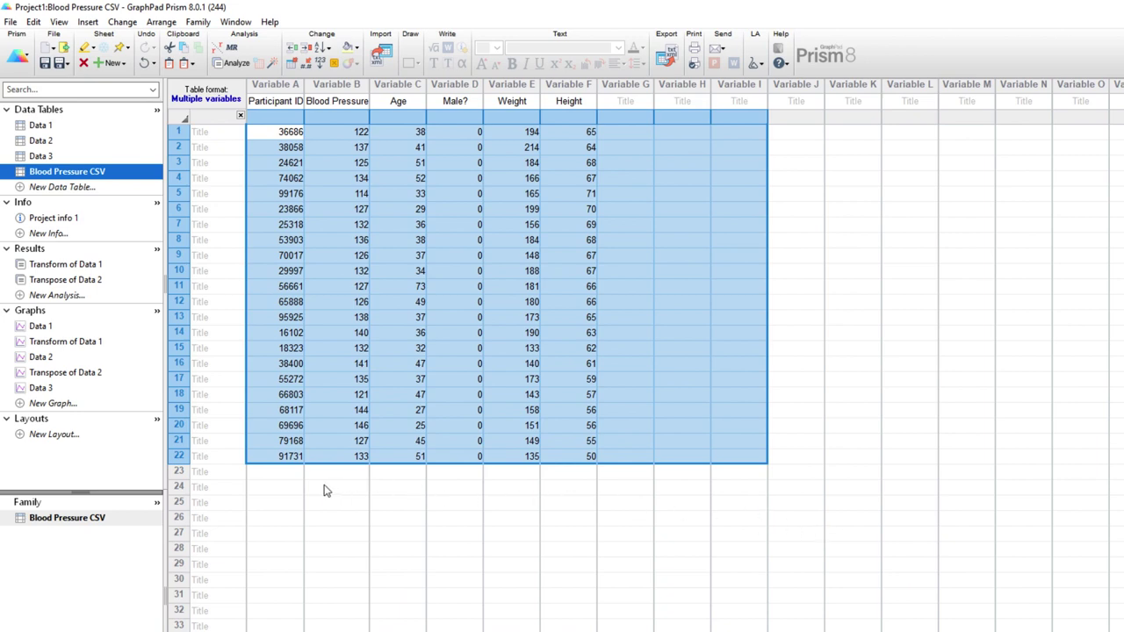
right_click(278, 488)
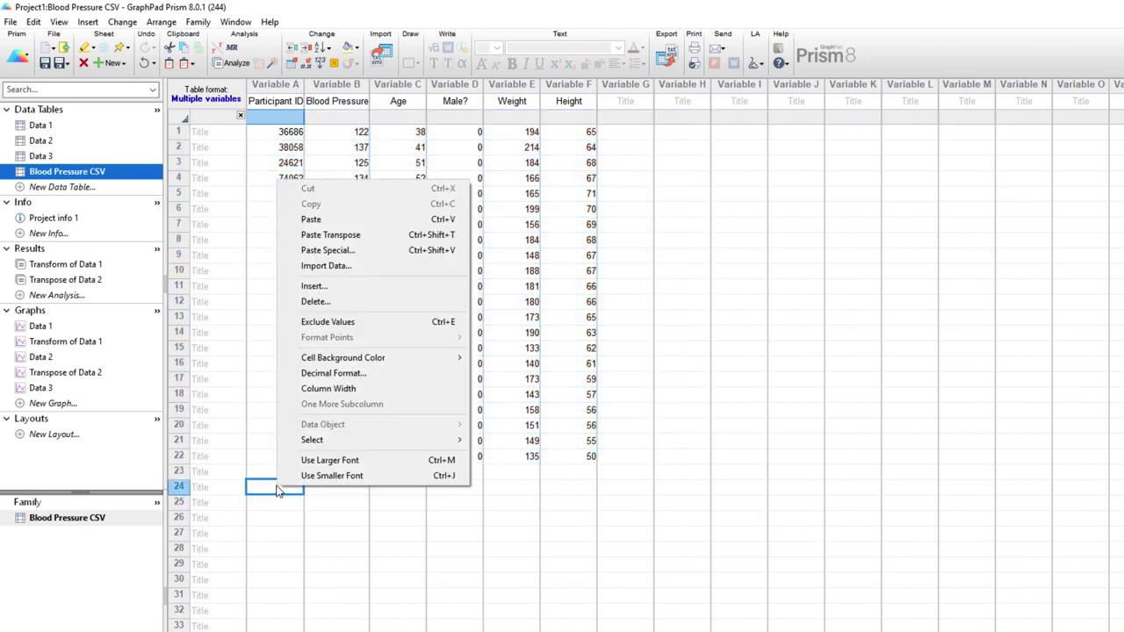
click(315, 267)
click(189, 129)
click(532, 388)
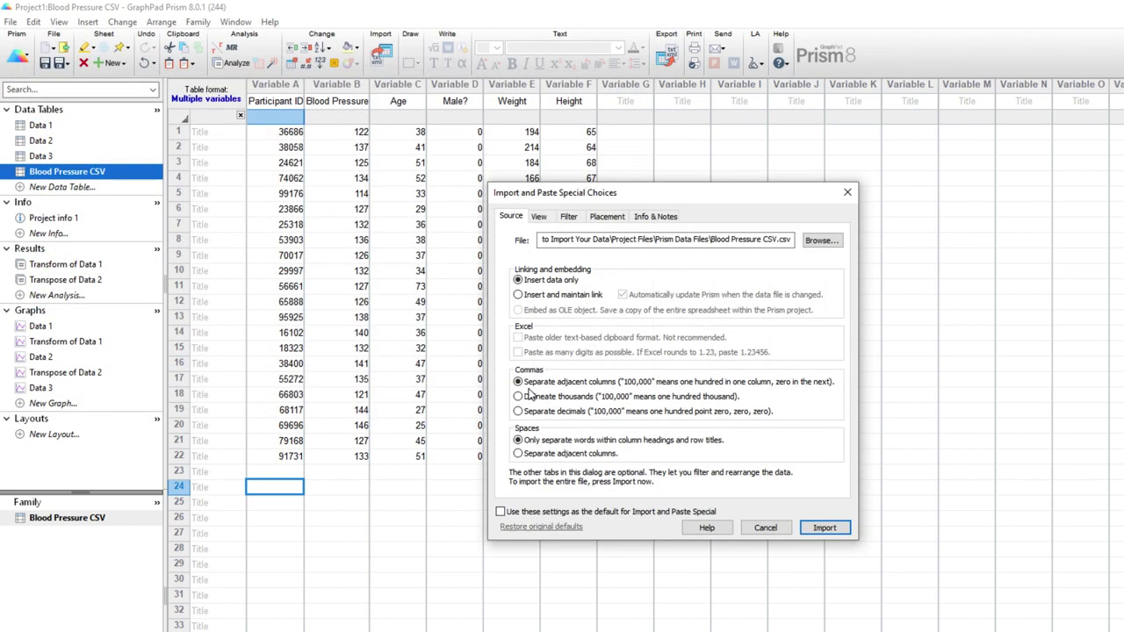
Step: Unstack data column 3 by the groups in column 4 and import the values
click(569, 217)
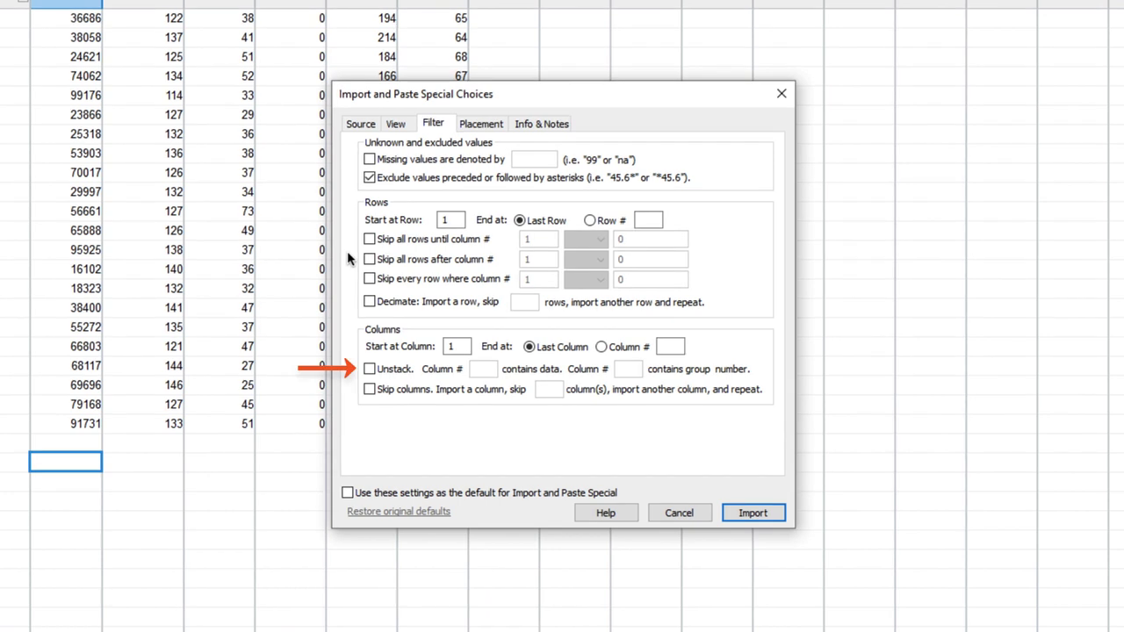
click(369, 370)
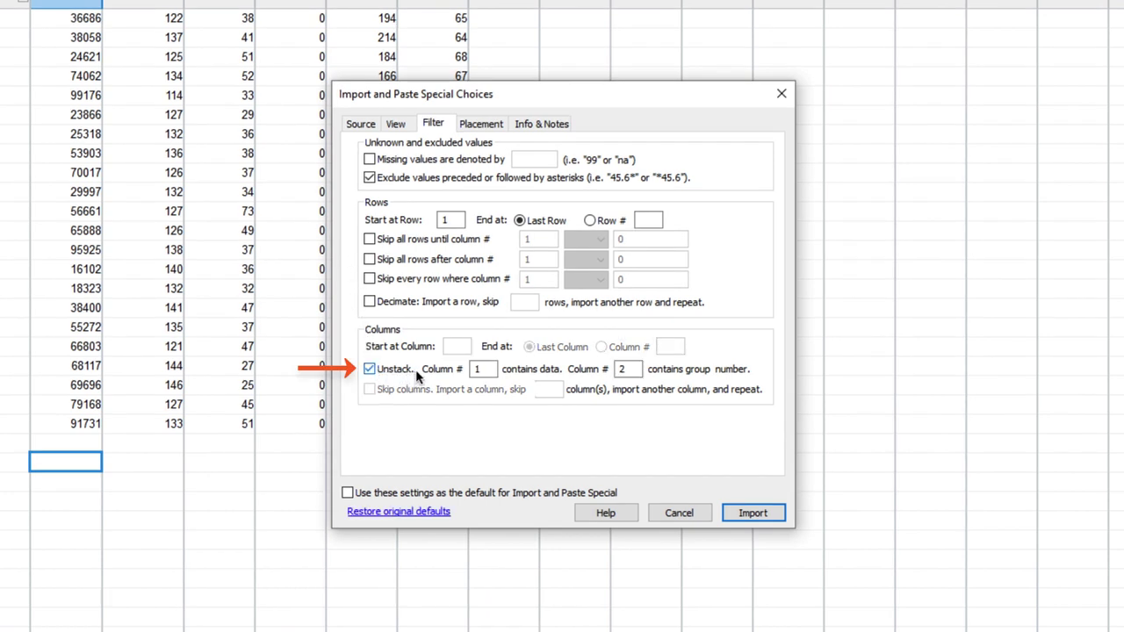
click(398, 125)
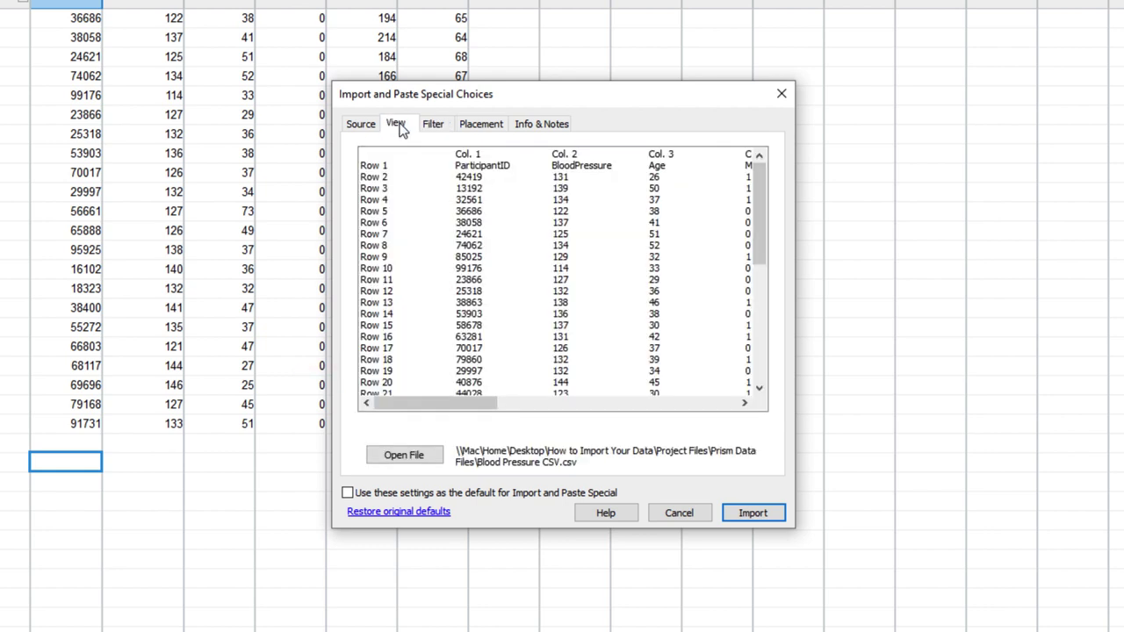
drag(431, 402, 460, 410)
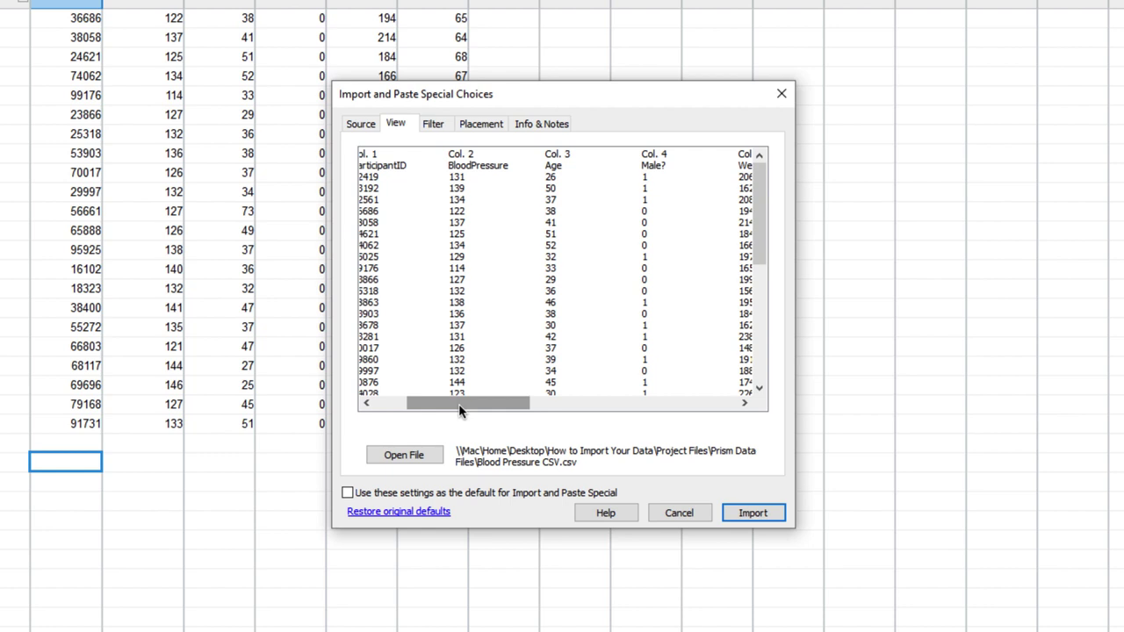
click(435, 124)
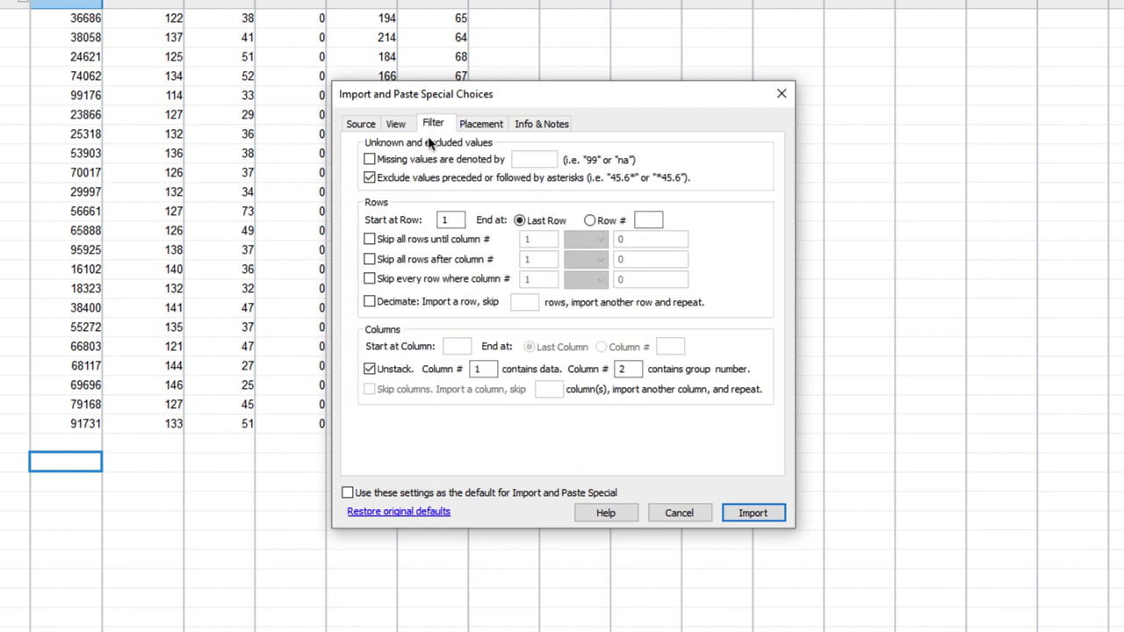
double_click(481, 370)
text(3)
key(Tab)
text(4)
click(759, 515)
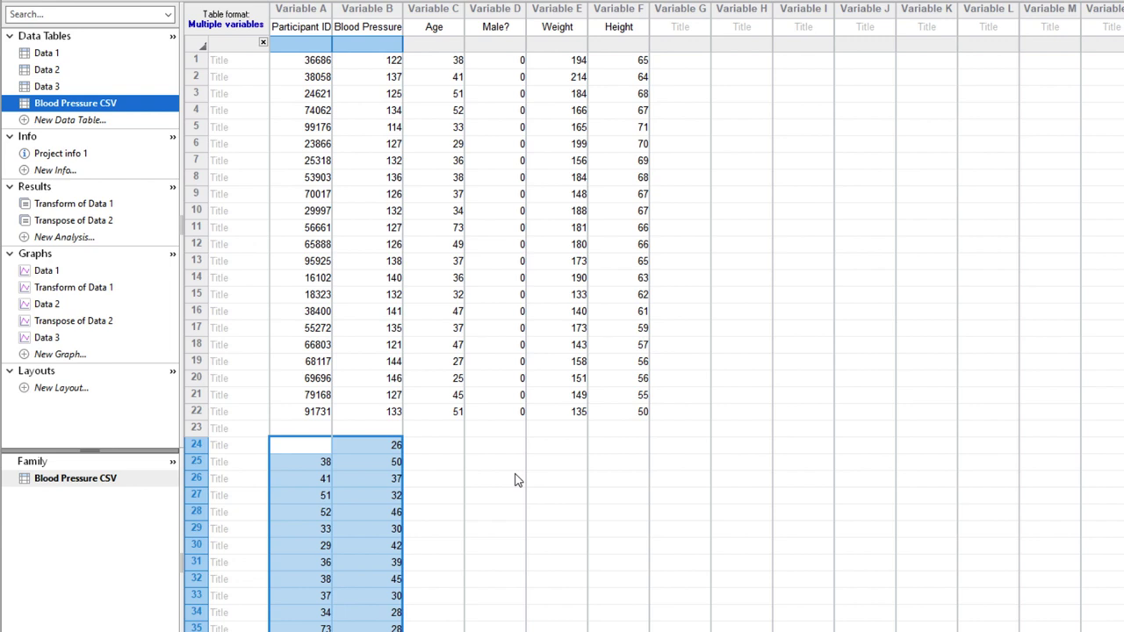
Step: Deselect the imported unstacked block and bring the 96-Well Plate workbook forward in Excel
scroll(467, 463, down, 5)
click(473, 460)
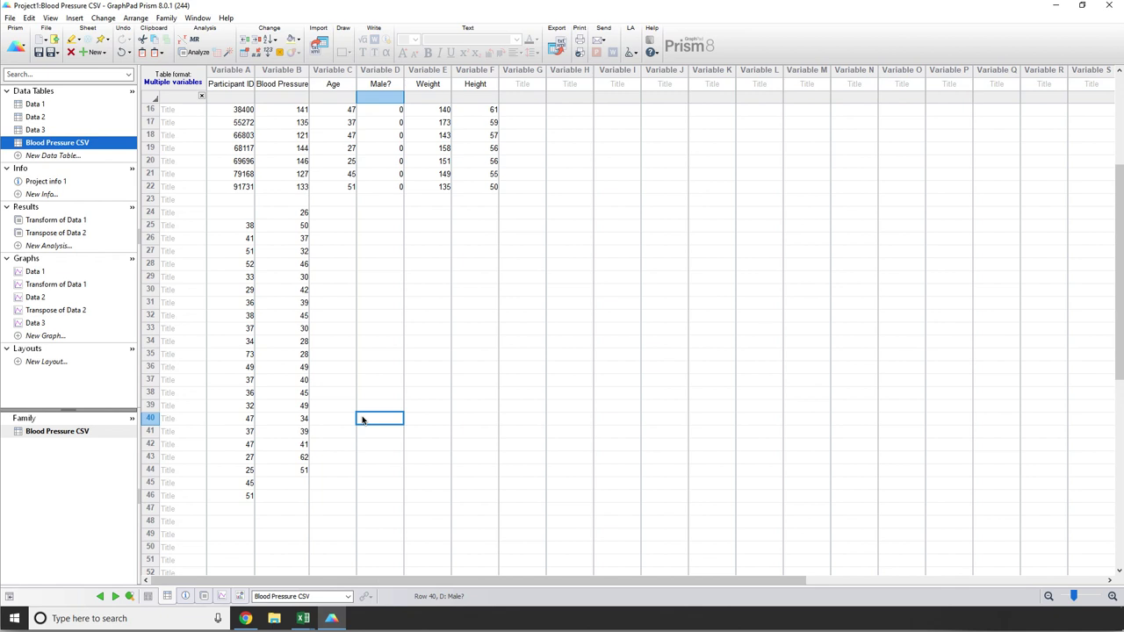
mouse_move(301, 622)
click(327, 585)
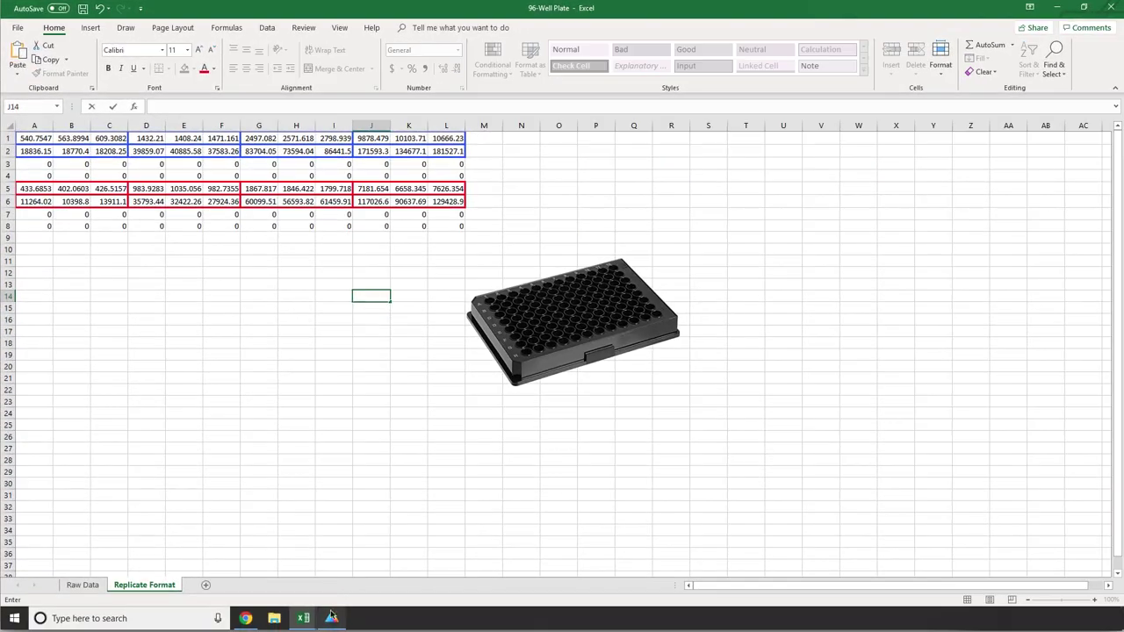
Step: Review the Replicate Format plate readings, then switch back to the Prism project
click(331, 618)
Step: Preview the Grouped format for a new data table, then cancel without creating one
click(62, 156)
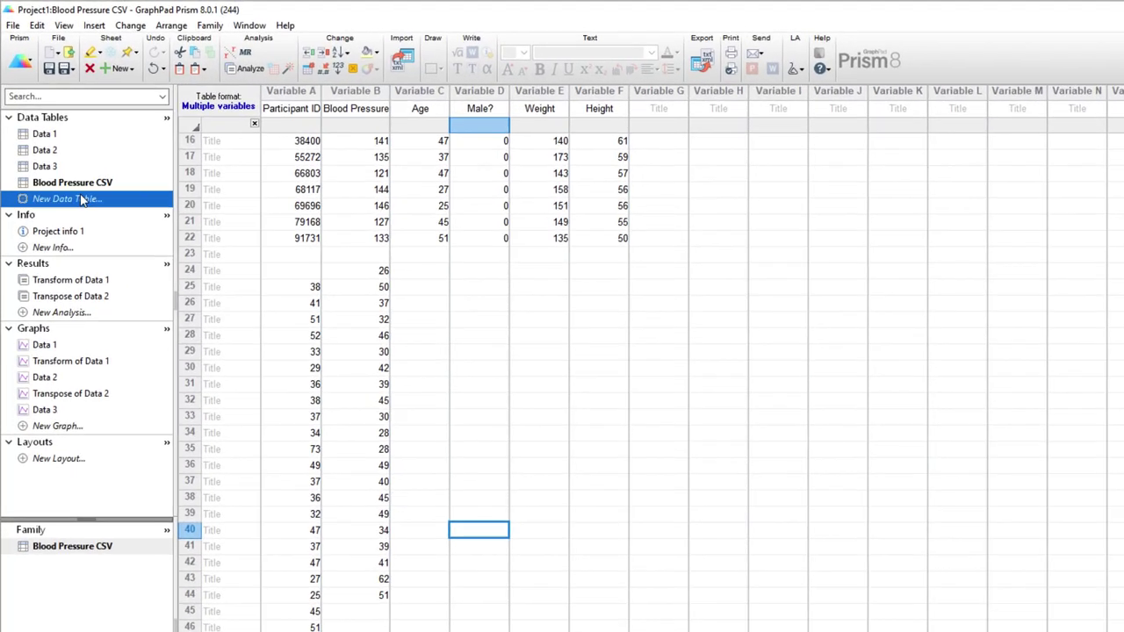
click(513, 275)
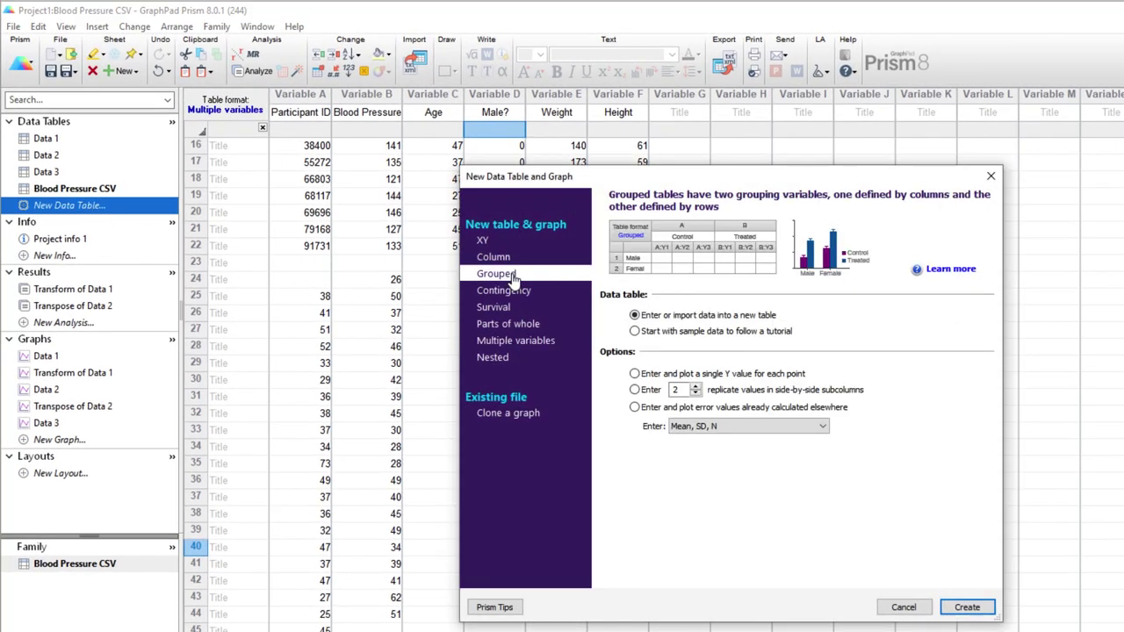
click(887, 602)
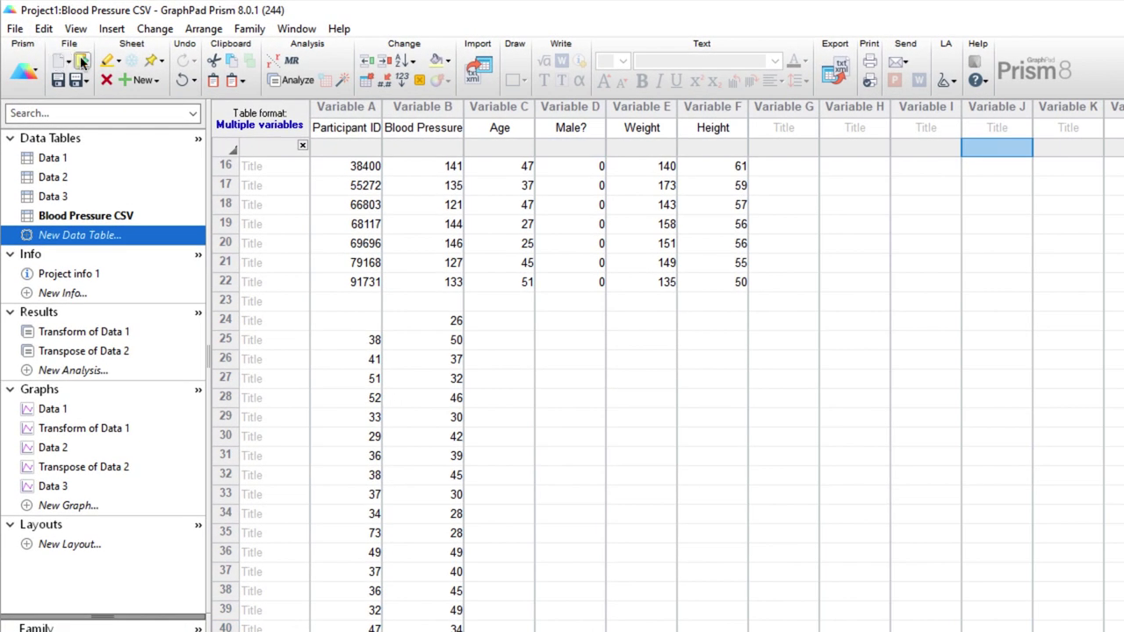
Step: Open the 96-well plate.pzfx project
click(82, 62)
click(415, 165)
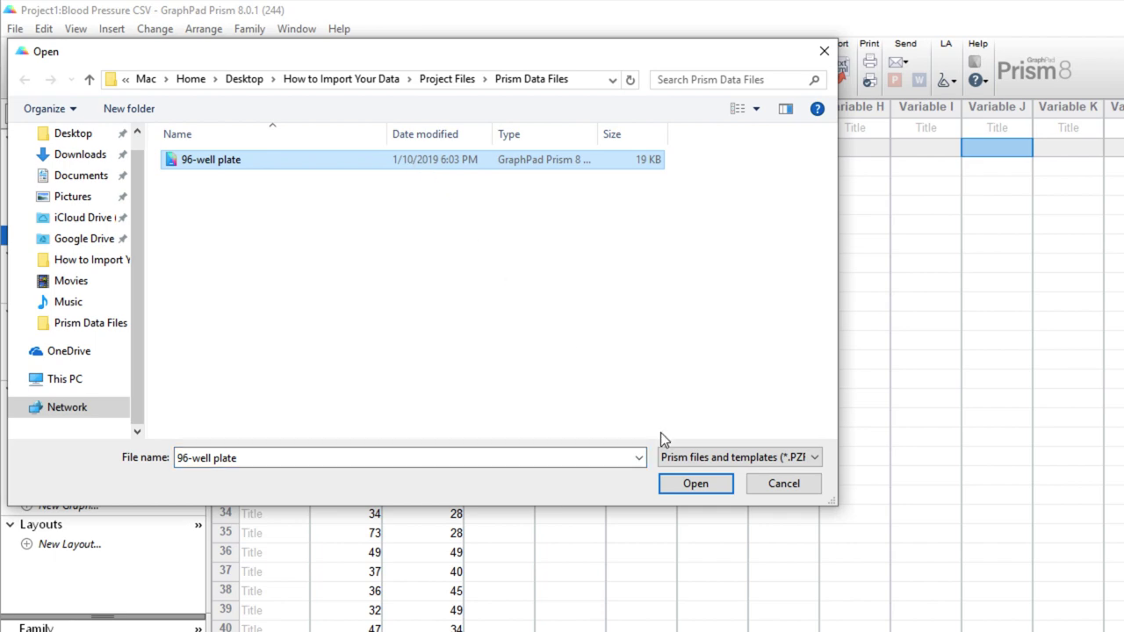
click(690, 484)
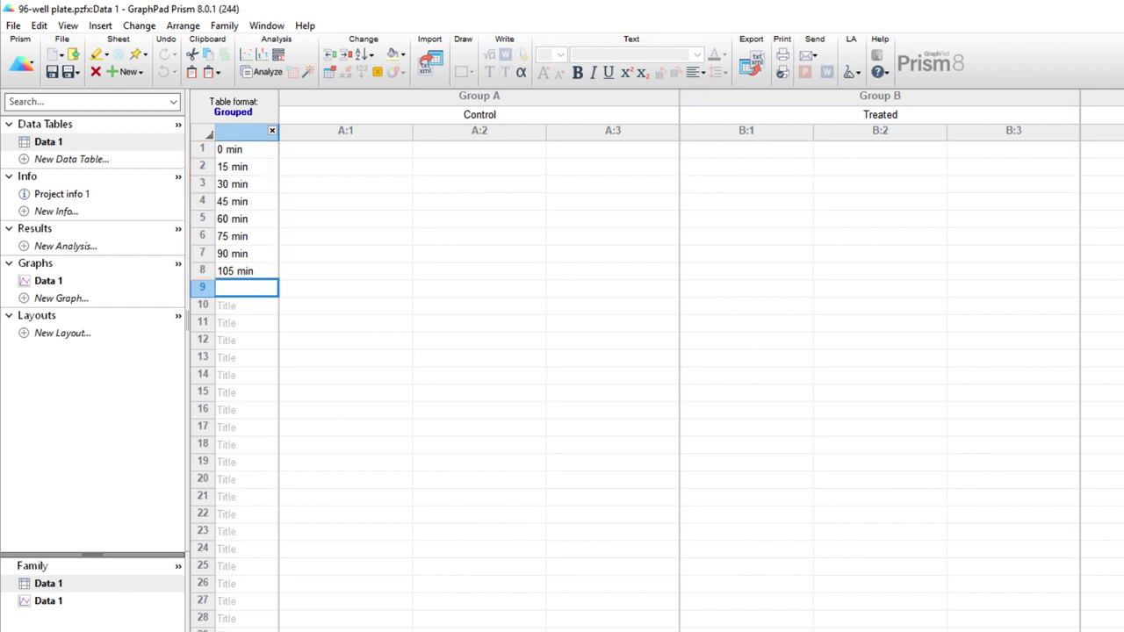
Step: Copy cells A1:L8 from the 96-Well Plate sheet, then return to the 96-well plate Prism window
mouse_move(303, 620)
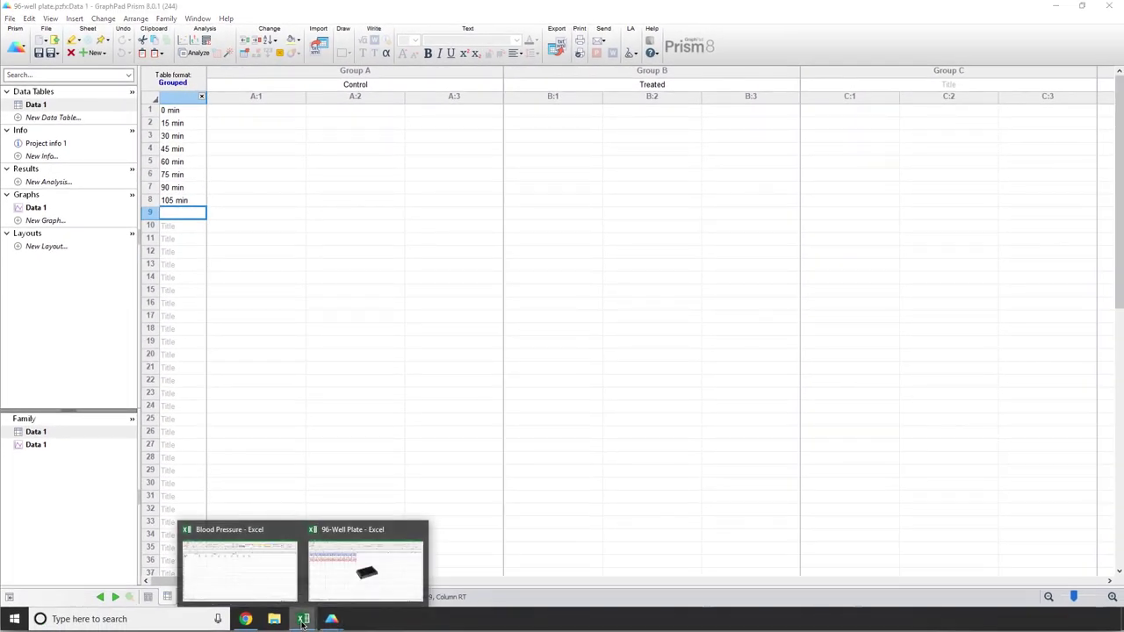
click(323, 596)
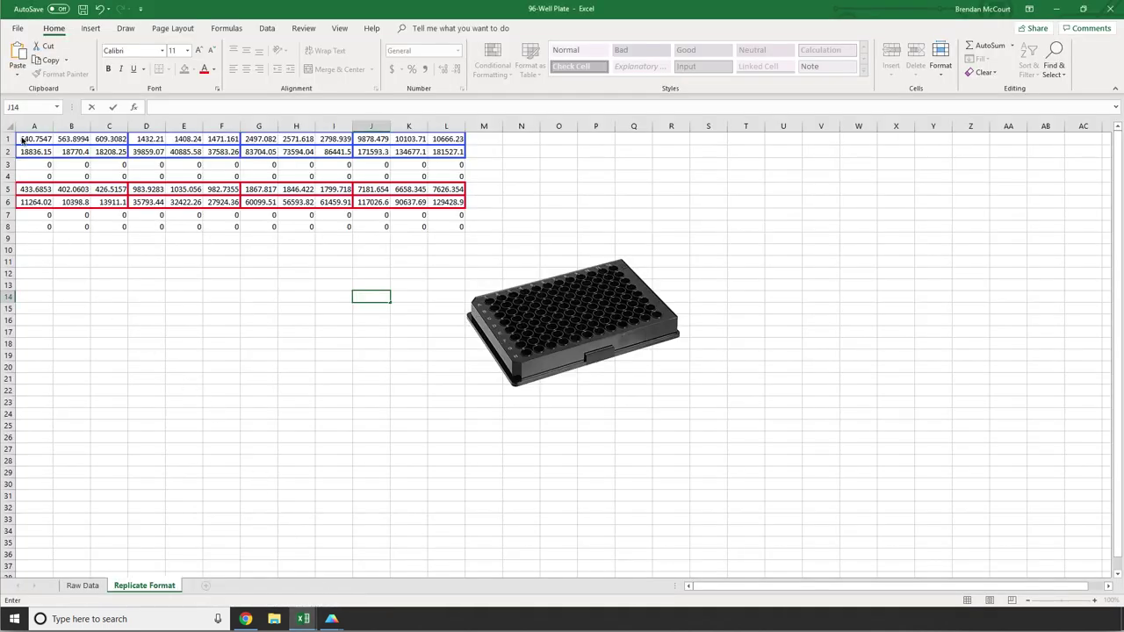
drag(22, 140, 457, 230)
right_click(458, 230)
click(475, 250)
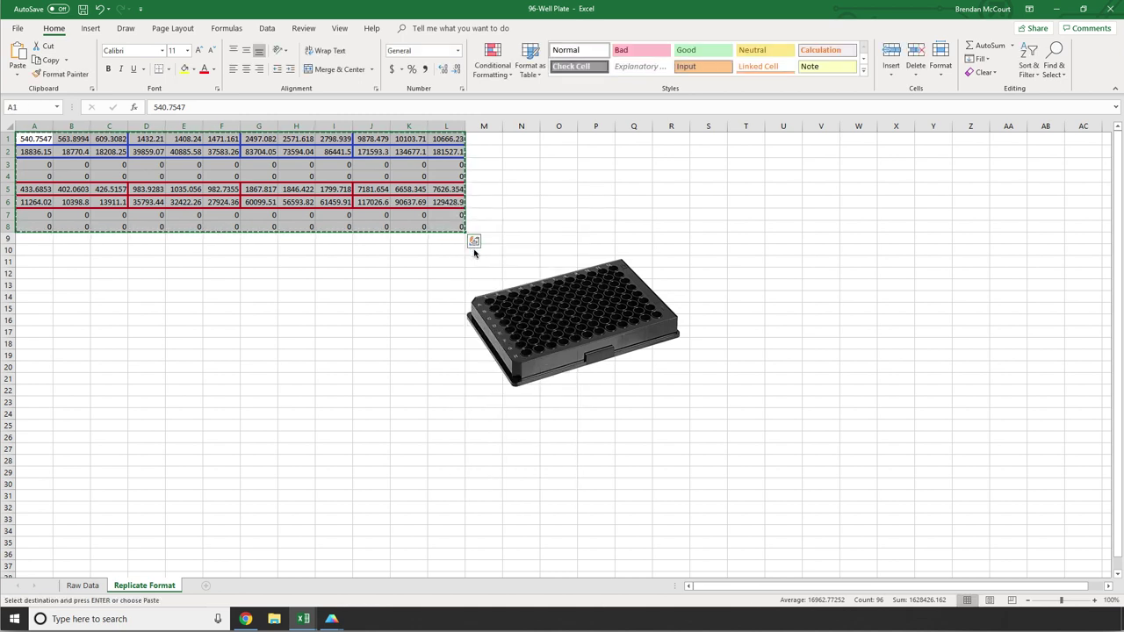
click(332, 619)
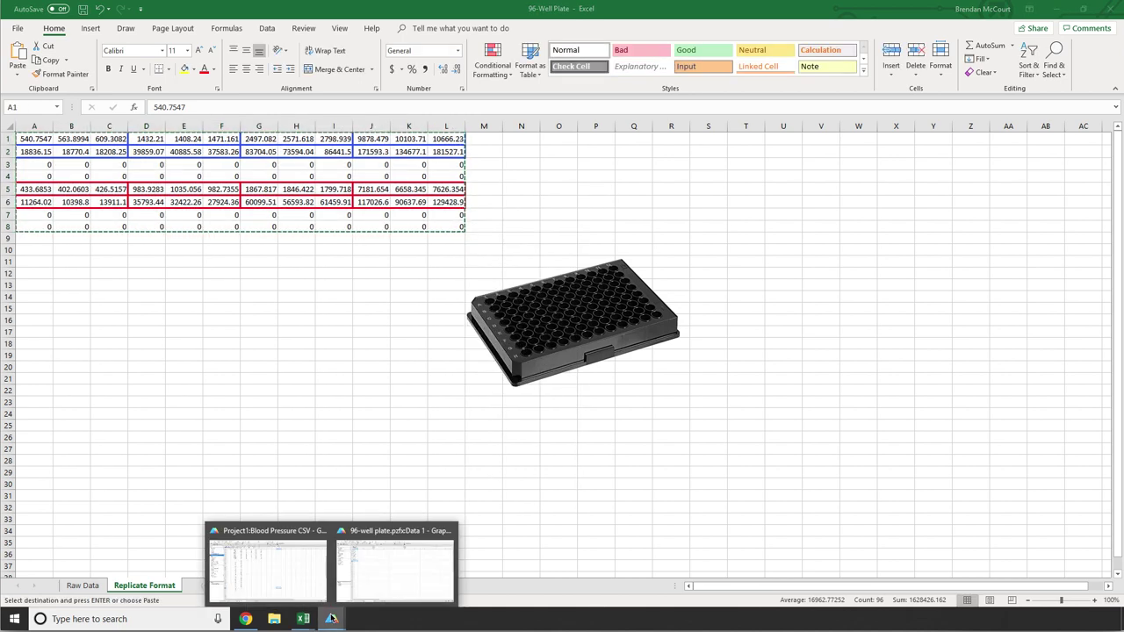
click(360, 588)
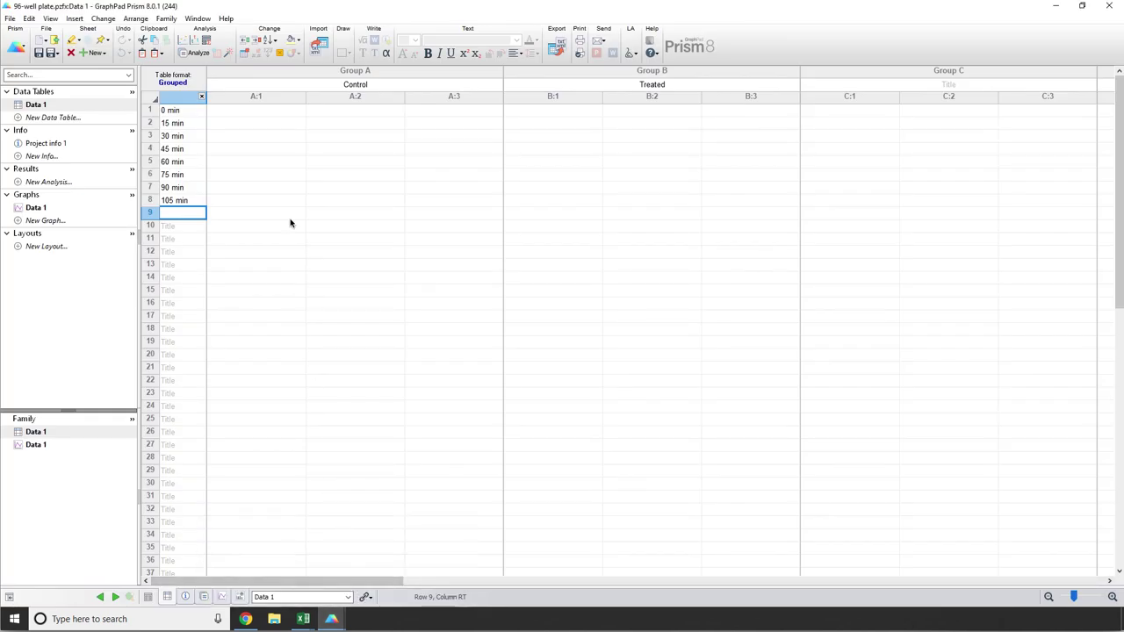
Step: Open Paste Special for cell A:1 and filter to skip rows where column 1 equals 0
click(249, 110)
right_click(249, 110)
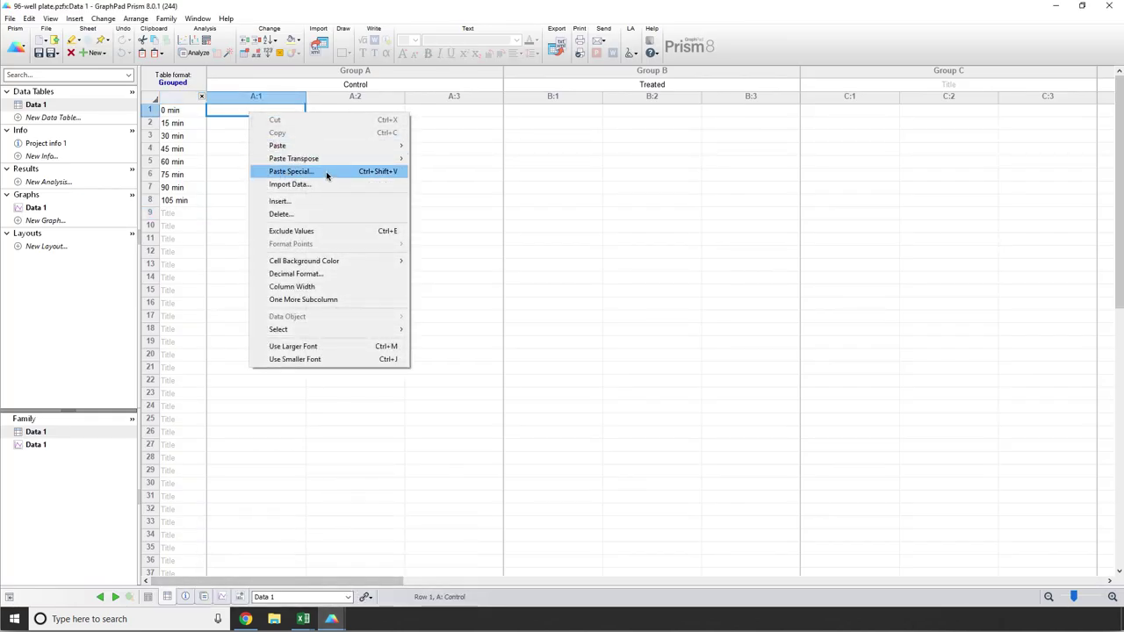
click(326, 171)
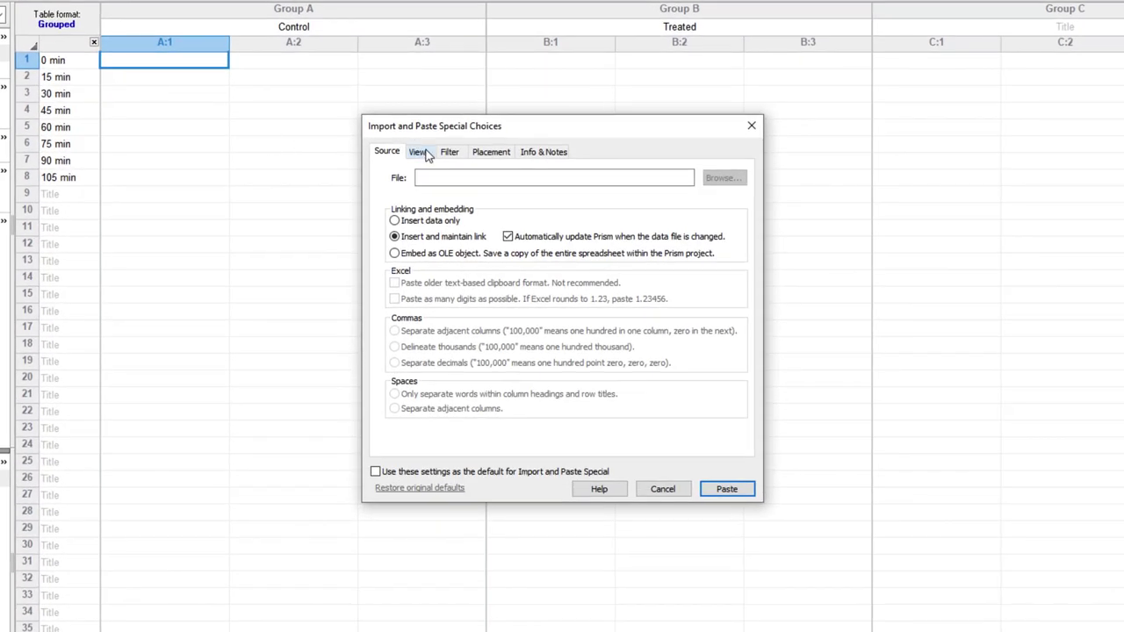
click(446, 174)
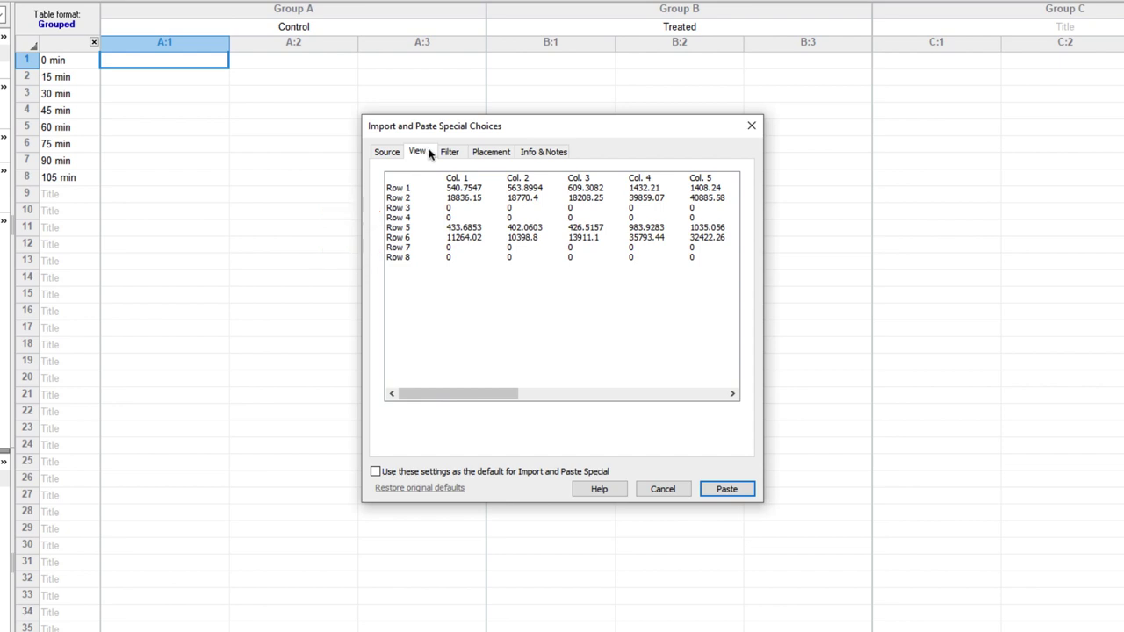
click(452, 152)
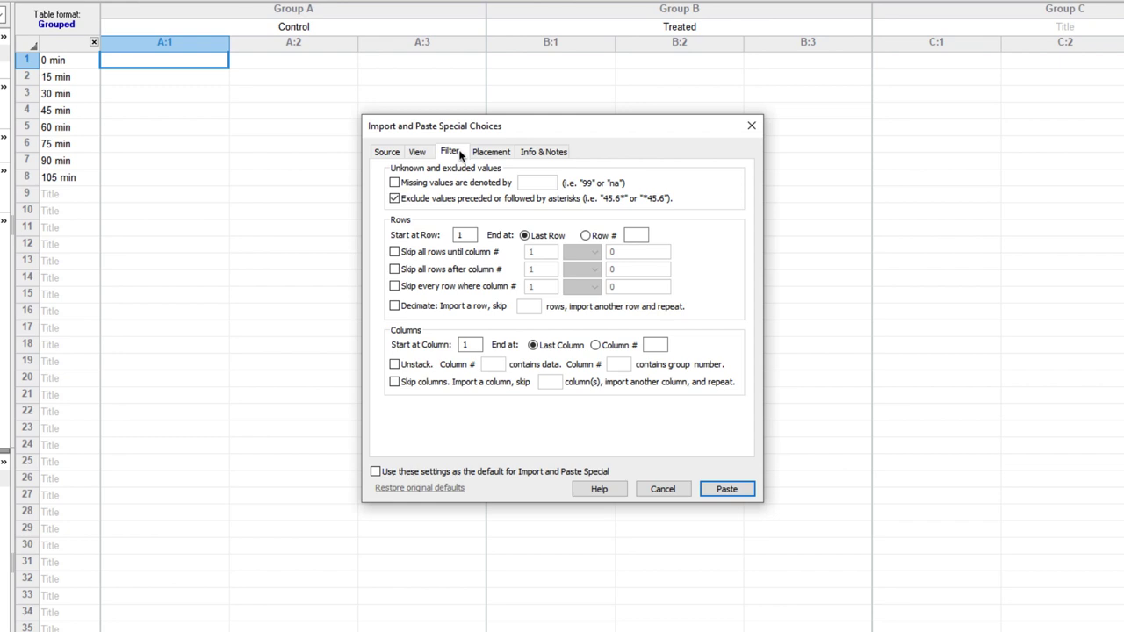
click(429, 289)
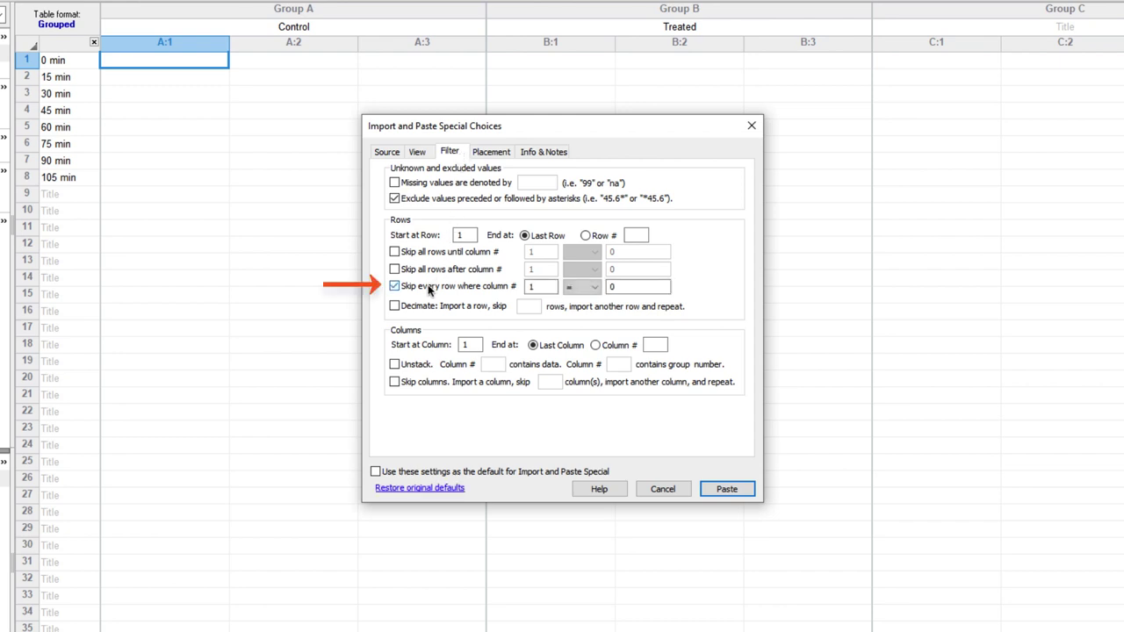
click(548, 290)
click(629, 291)
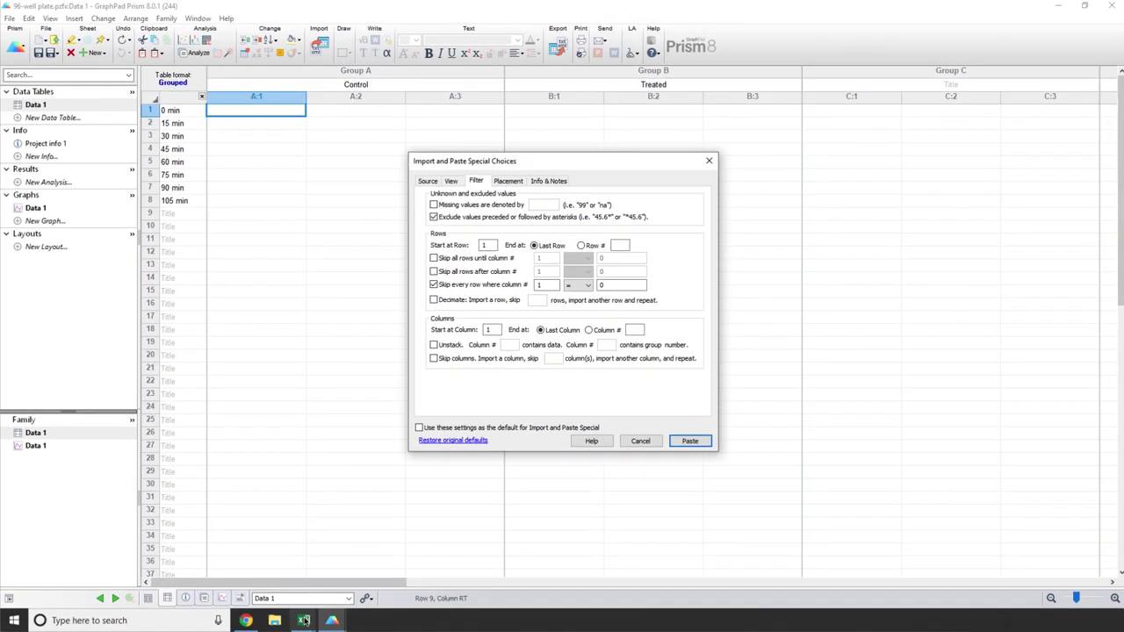
Step: Glance at the Excel plate sheet, then return to the pending Prism paste settings
mouse_move(304, 619)
click(356, 586)
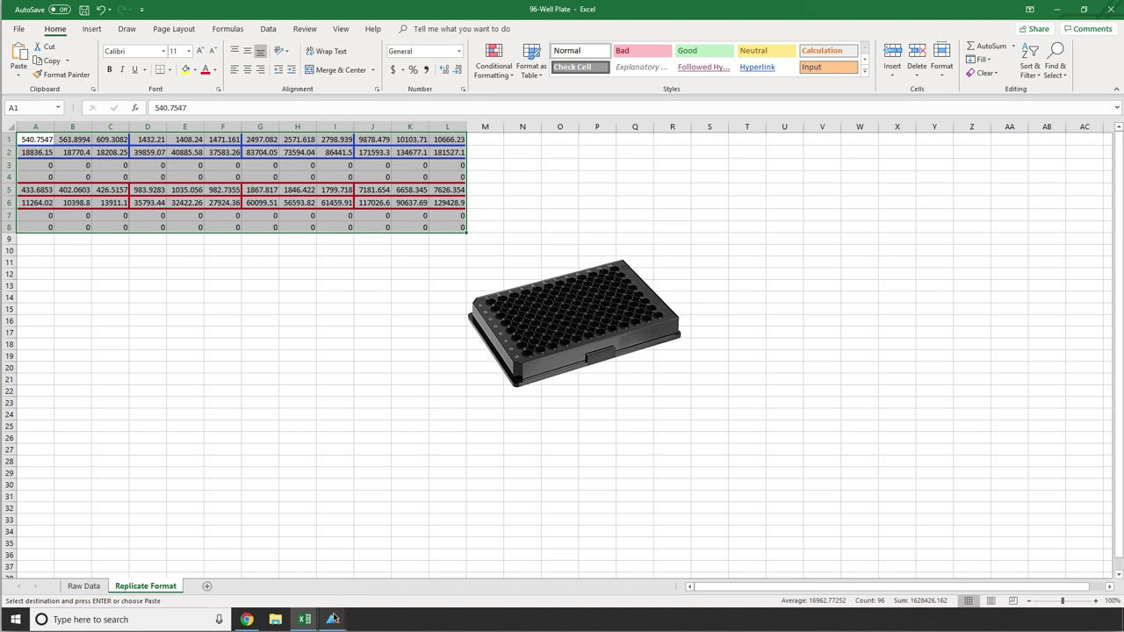
click(333, 619)
click(361, 582)
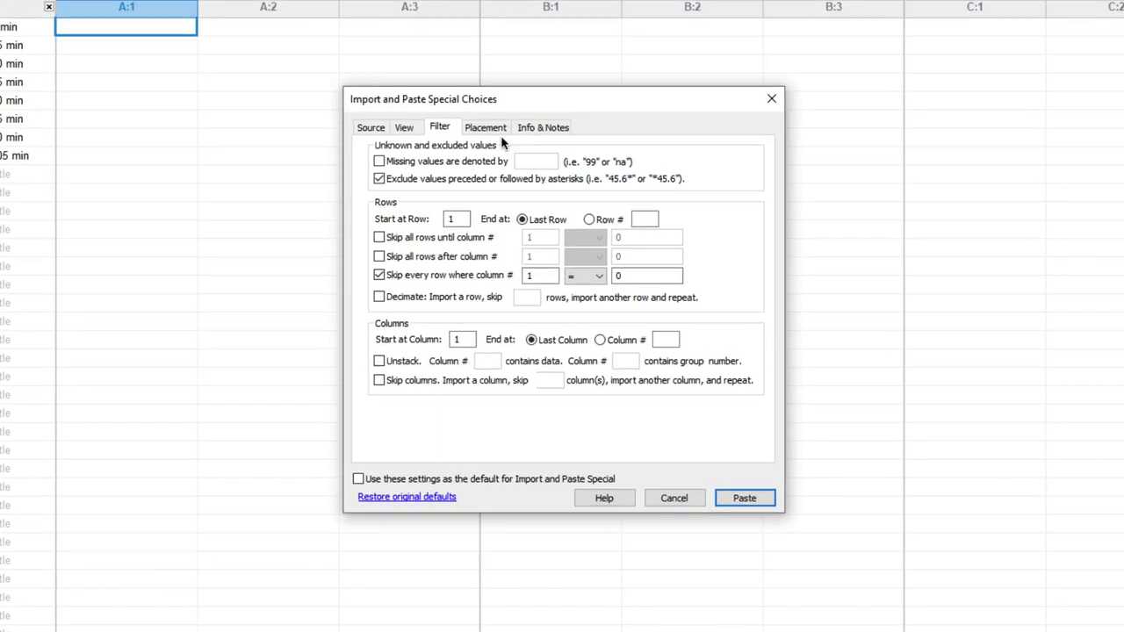
Step: Paste the readings by rows, 3 values per row, starting a new column after every 8 rows
click(508, 181)
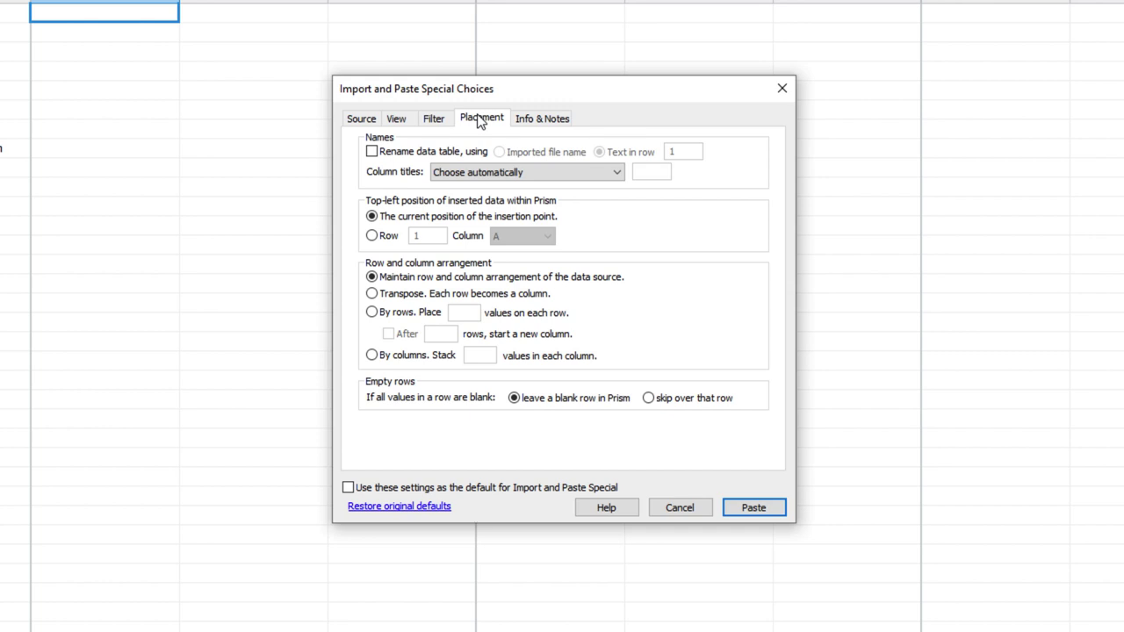
click(386, 313)
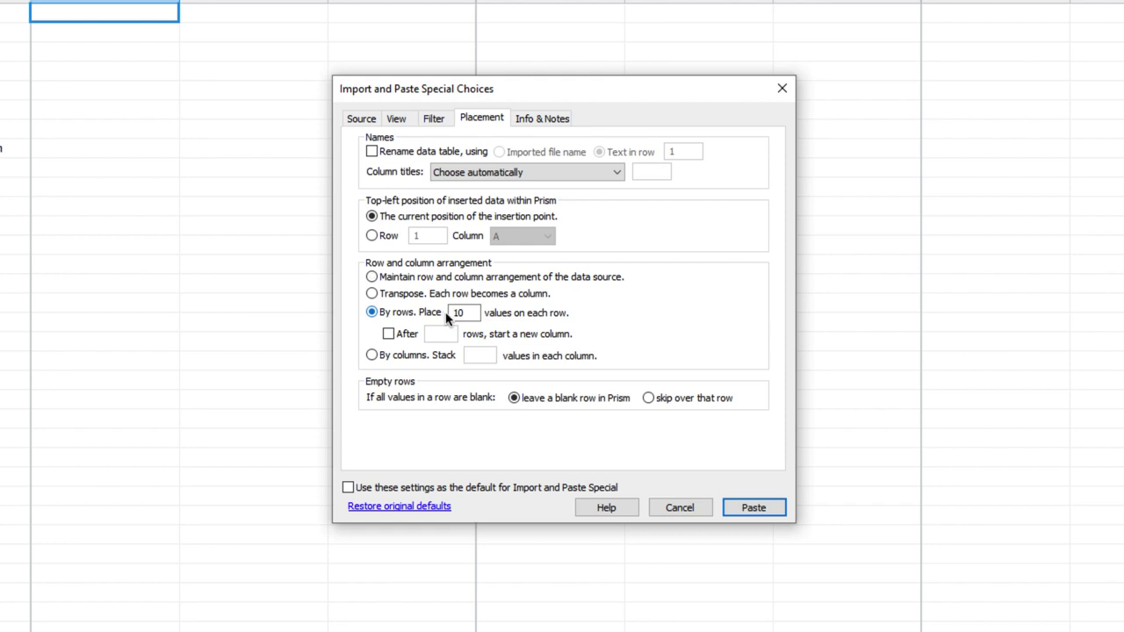
key(Tab)
text(3)
click(388, 334)
key(Tab)
text(8)
click(738, 509)
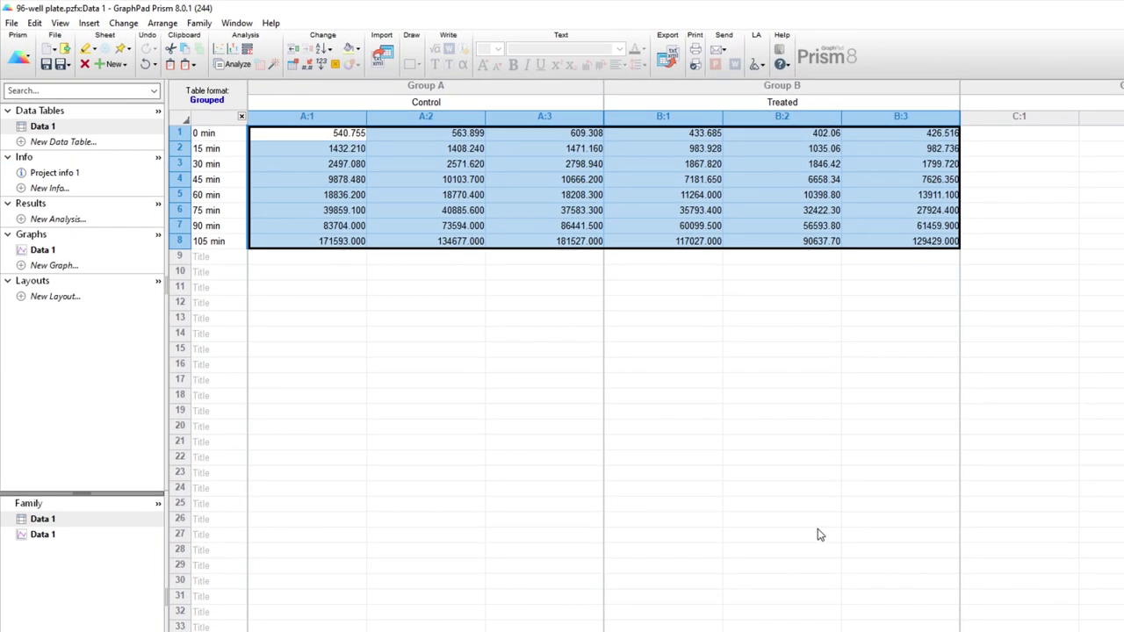
click(817, 533)
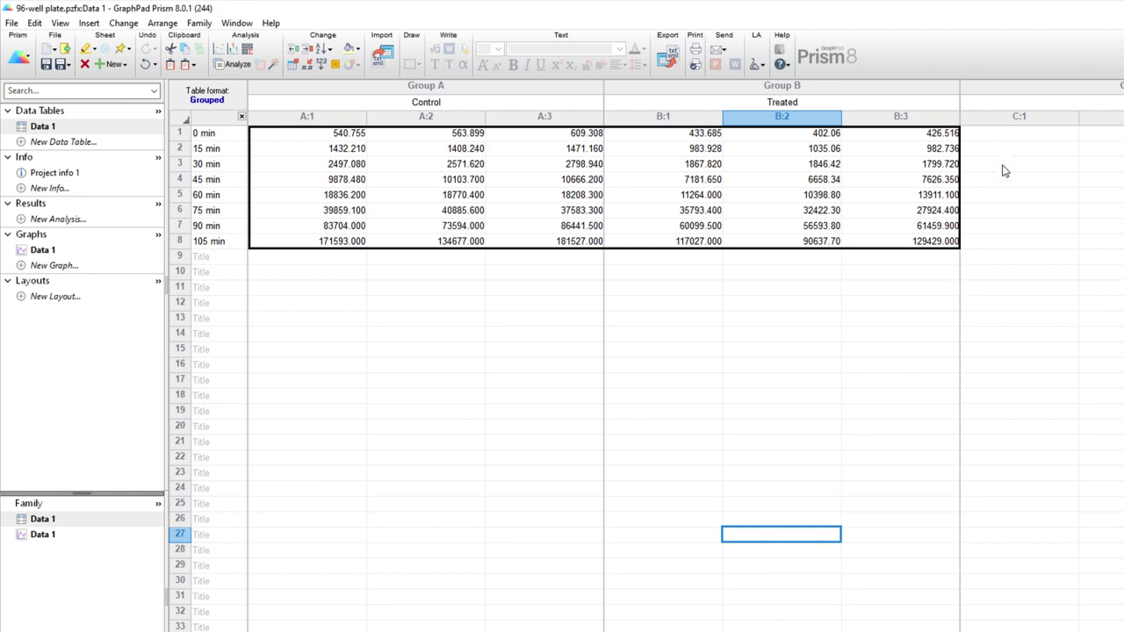
click(1007, 135)
Step: Open Paste Special for Group C's cell C:1 and view the Info & Notes options
right_click(1006, 135)
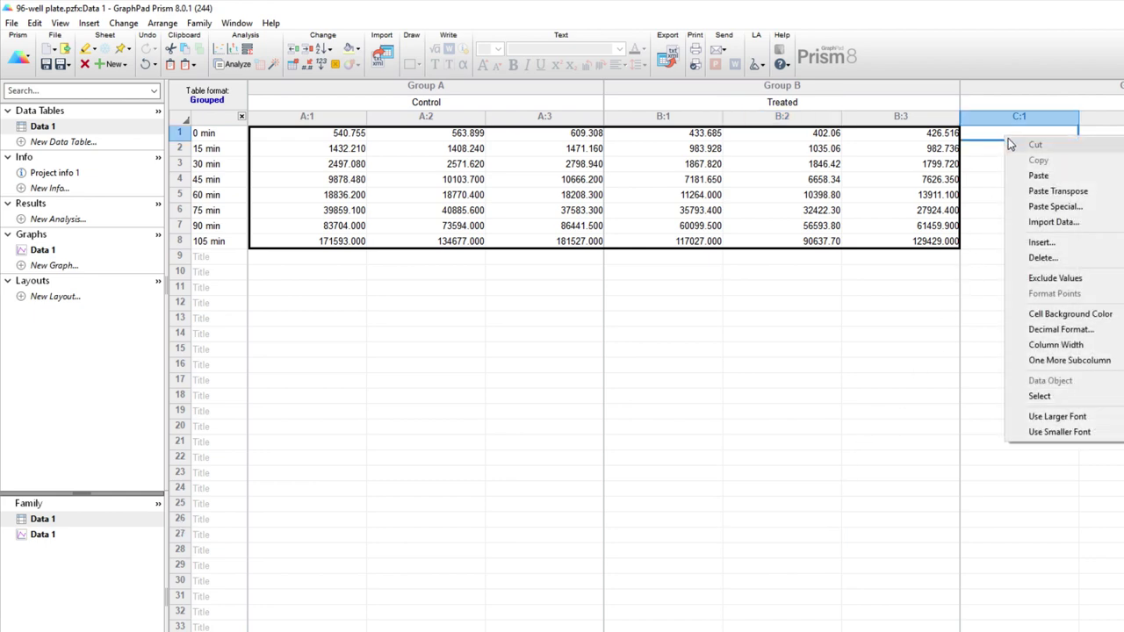
click(1032, 206)
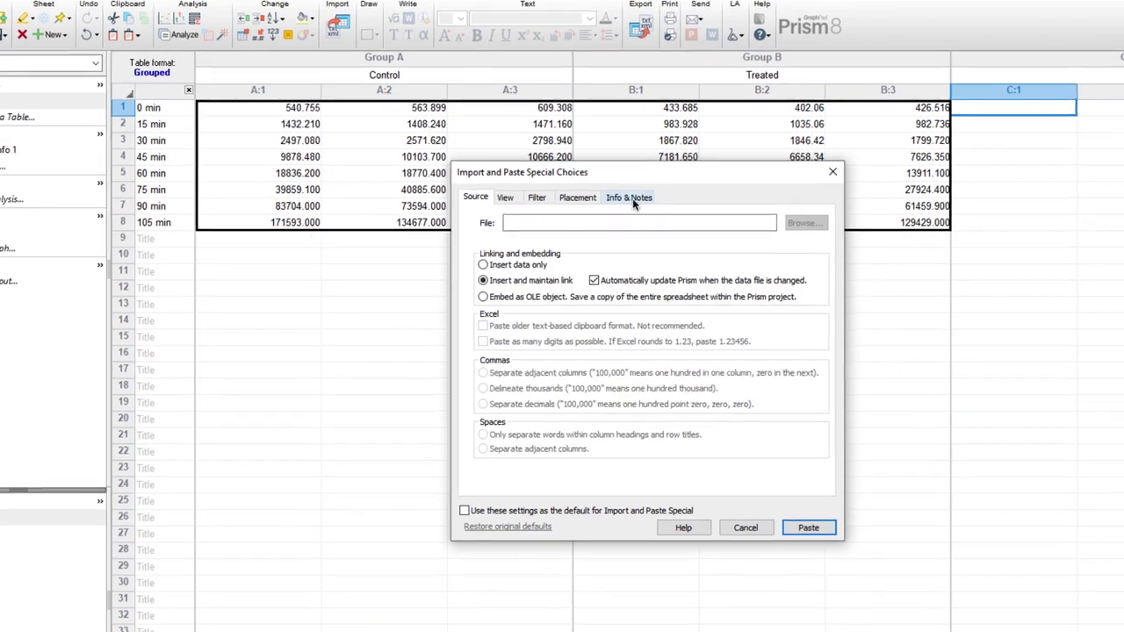
click(632, 200)
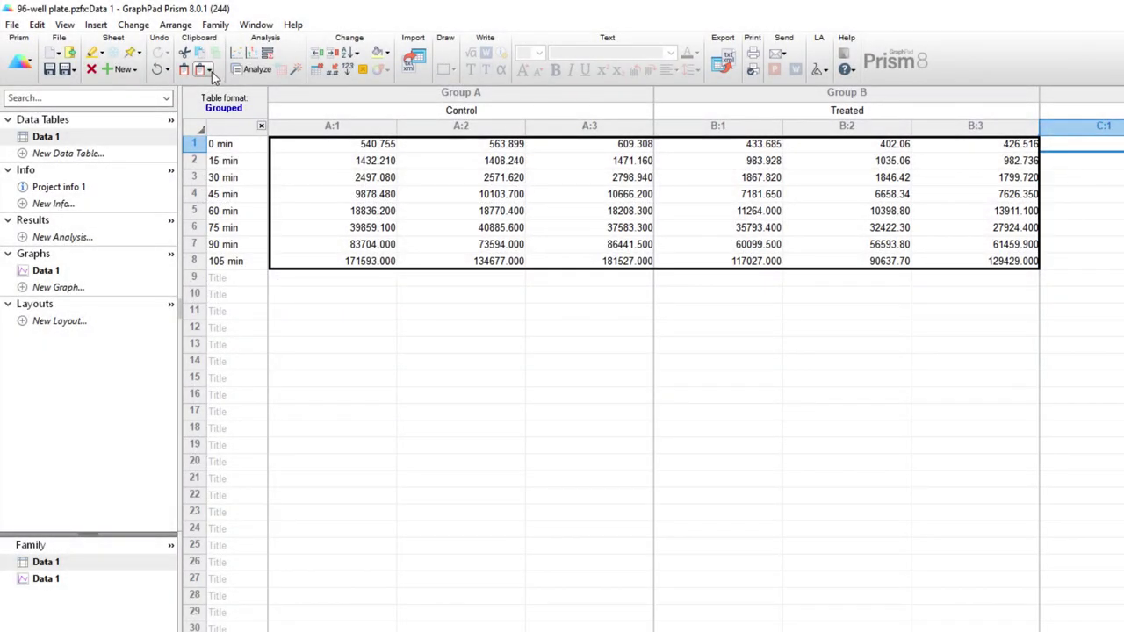
Step: Show the Paste dropdown listing the Transposed, embed and link variants
click(210, 72)
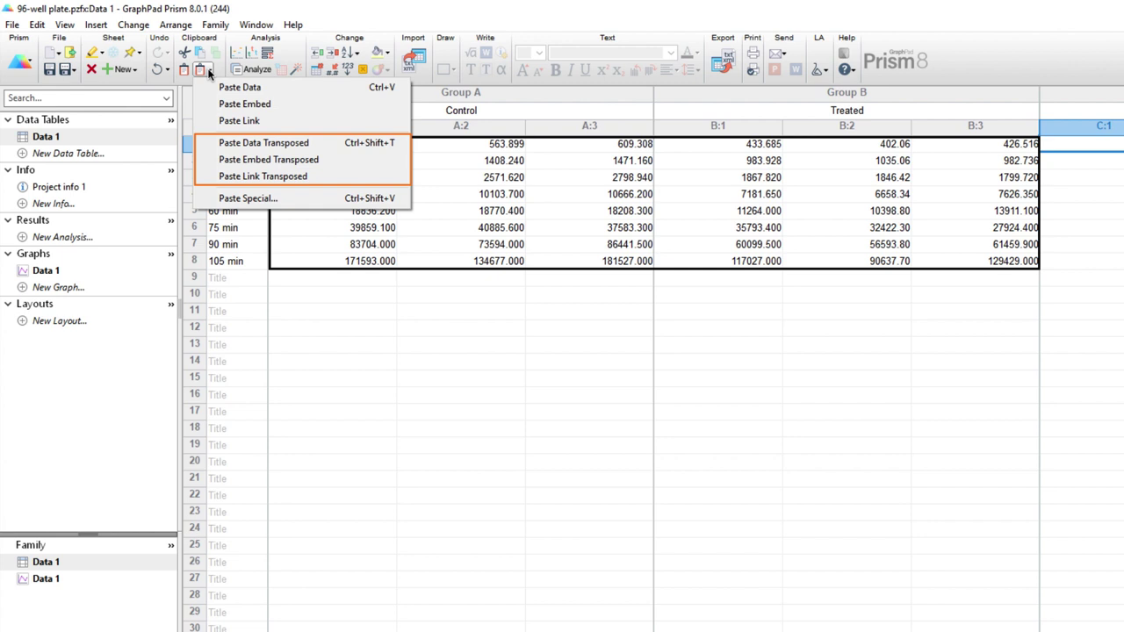
Step: Dismiss the Paste variants list without choosing any item
click(342, 161)
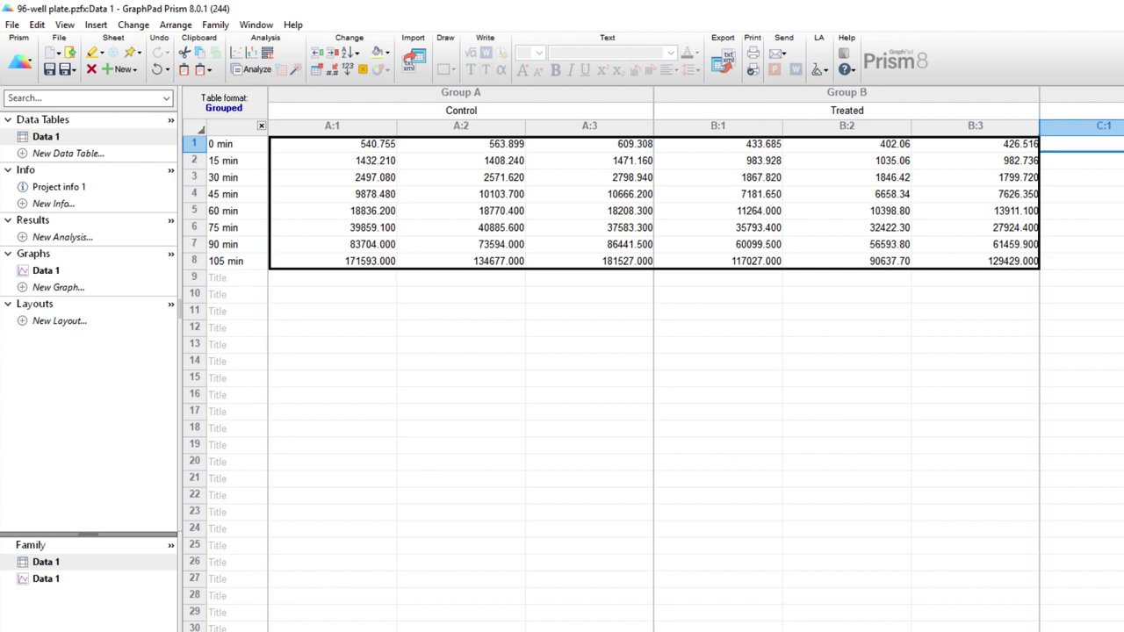